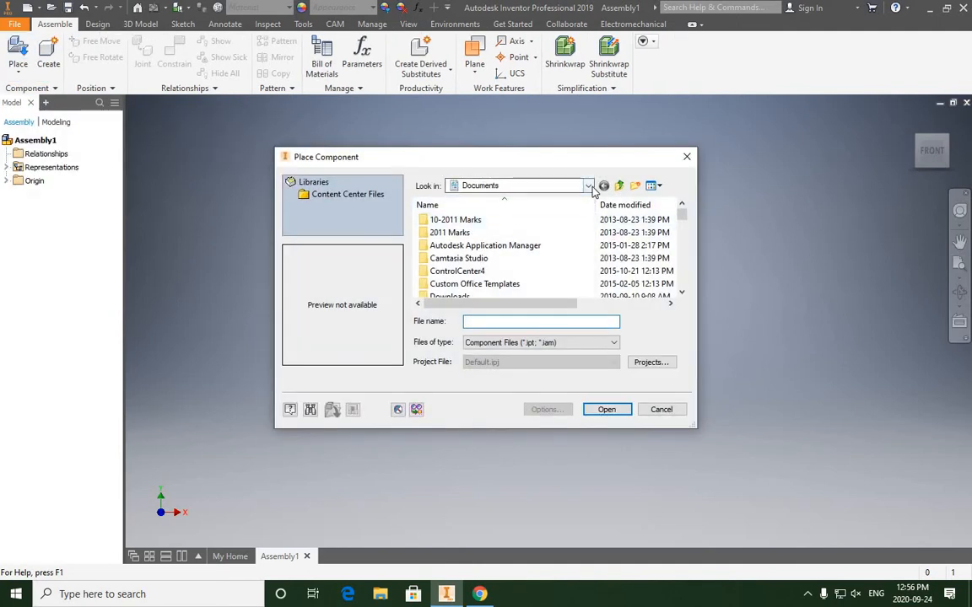
Step: Browse to the Caster 3D Models folder on the Desktop as the source of the components to place
{"action": "left_click", "coordinate": [506, 186]}
{"action": "left_click", "coordinate": [490, 221]}
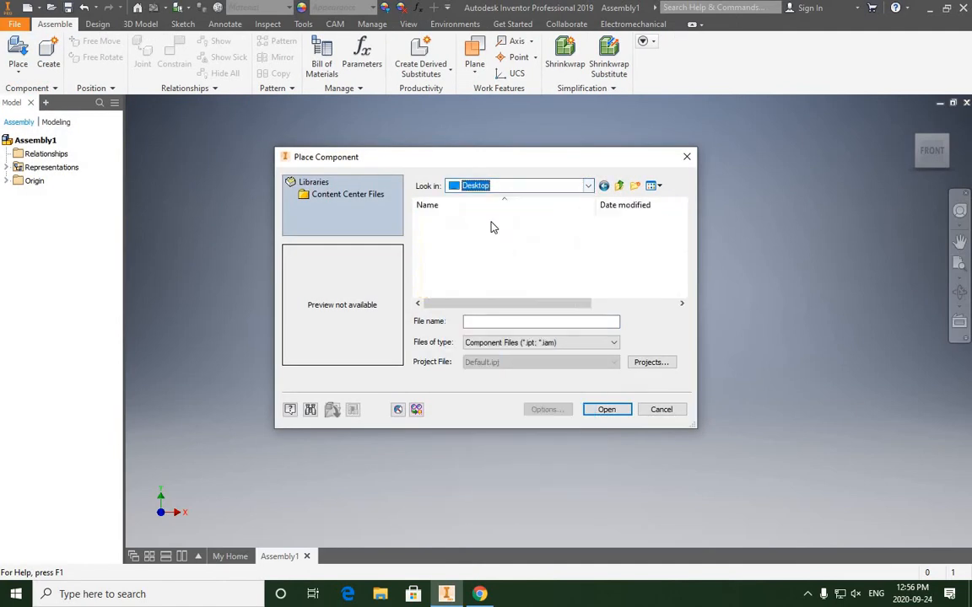
{"action": "mouse_move", "coordinate": [684, 218]}
{"action": "left_mouse_down"}
{"action": "mouse_move", "coordinate": [688, 277]}
{"action": "mouse_move", "coordinate": [683, 230]}
{"action": "left_mouse_up"}
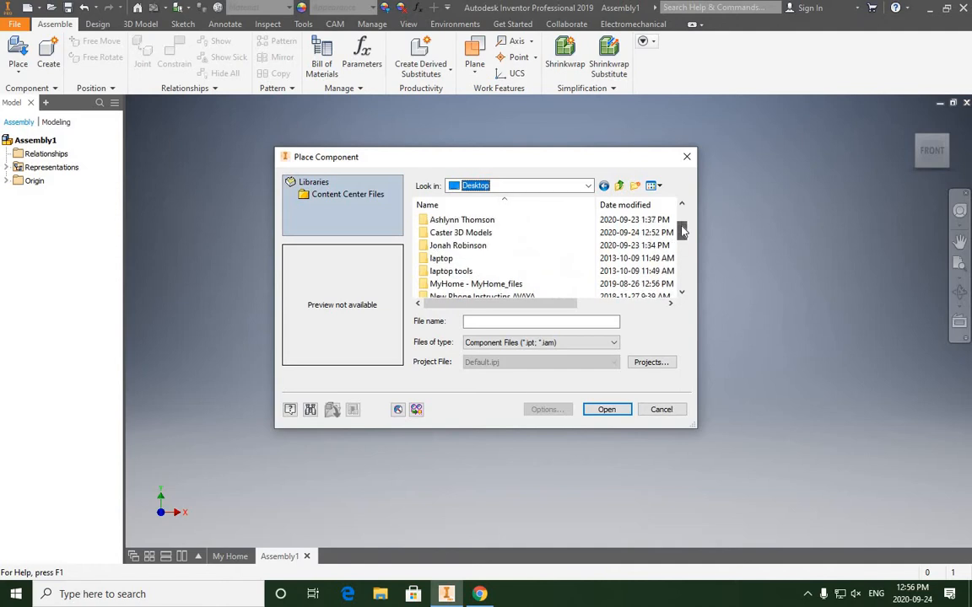
{"action": "double_click", "coordinate": [460, 237]}
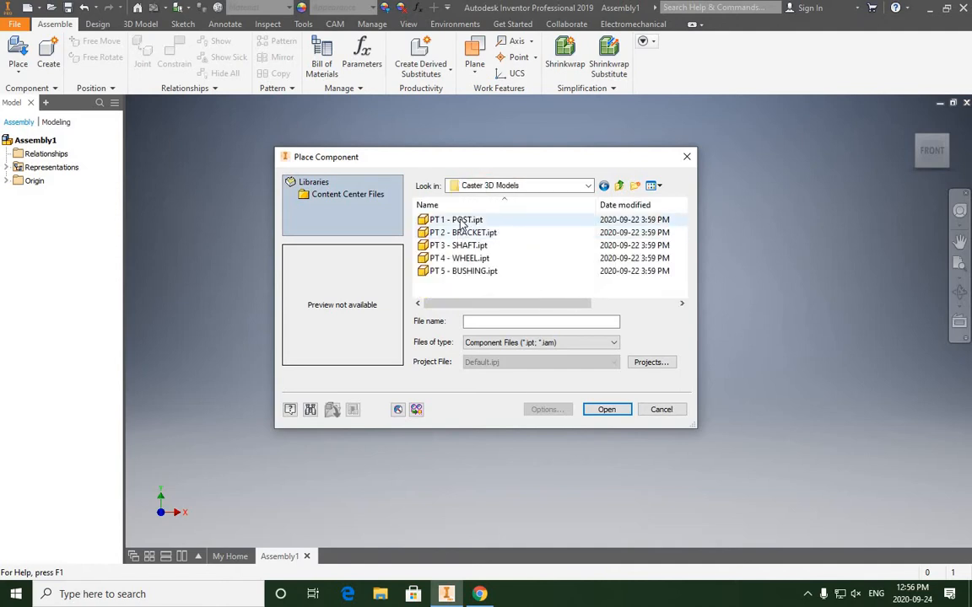
Step: Place one instance of PT 1 - POST.ipt in the assembly
{"action": "left_click", "coordinate": [463, 221]}
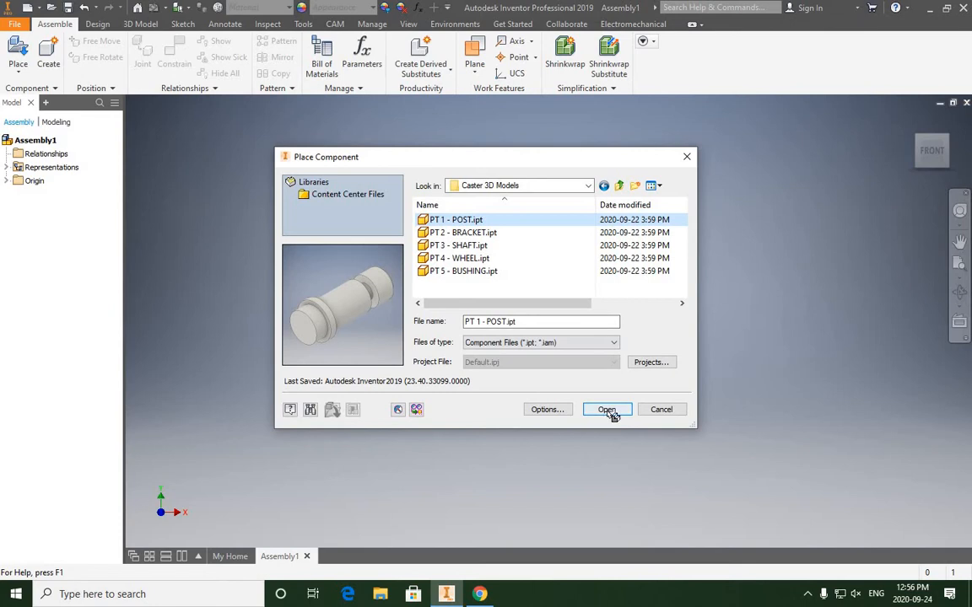
{"action": "left_click", "coordinate": [609, 412]}
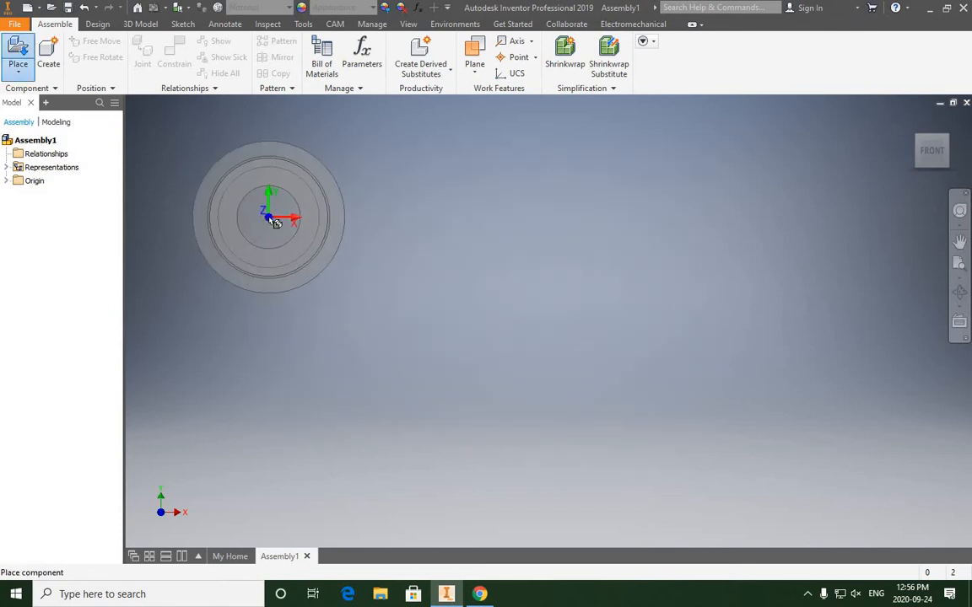
{"action": "left_click", "coordinate": [269, 217]}
{"action": "right_click", "coordinate": [377, 218]}
{"action": "left_click", "coordinate": [418, 221]}
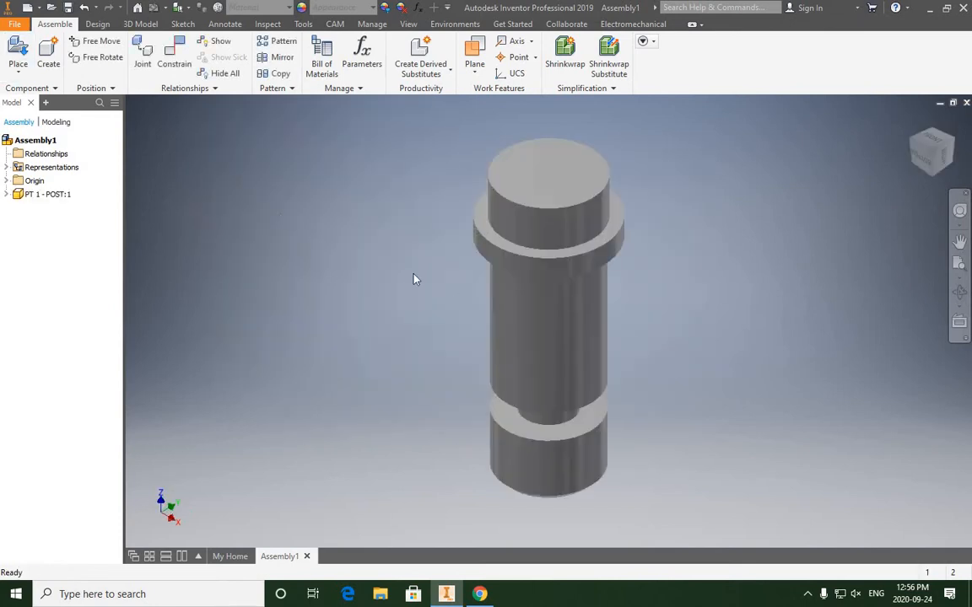
Step: Place one instance of PT 2 - BRACKET.ipt in open space above and beside the post
{"action": "scroll", "coordinate": [413, 279], "scroll_direction": "down", "scroll_amount": 5}
{"action": "middle_click_drag", "start_coordinate": [341, 232], "coordinate": [260, 200]}
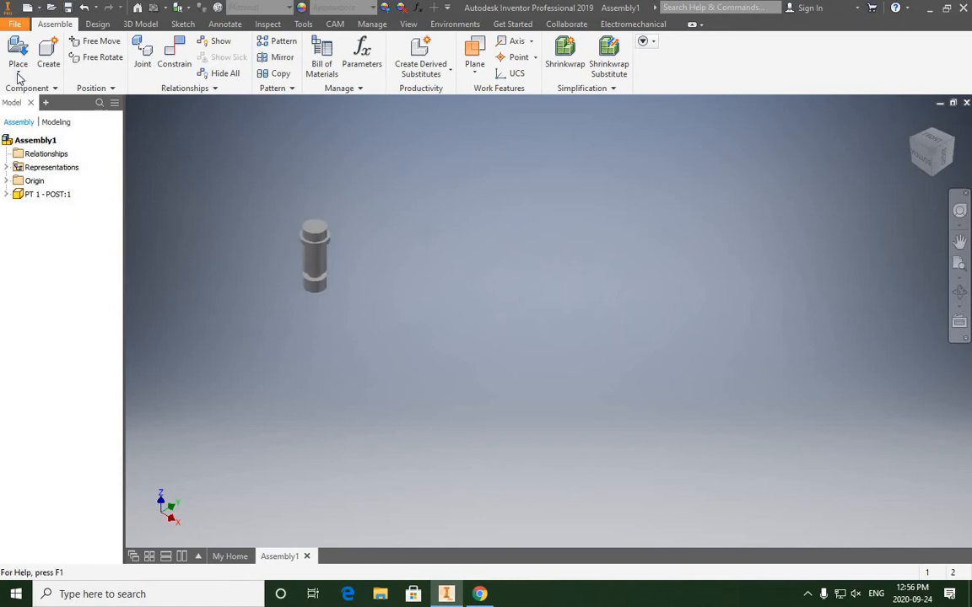
{"action": "left_click", "coordinate": [18, 71]}
{"action": "left_click", "coordinate": [34, 96]}
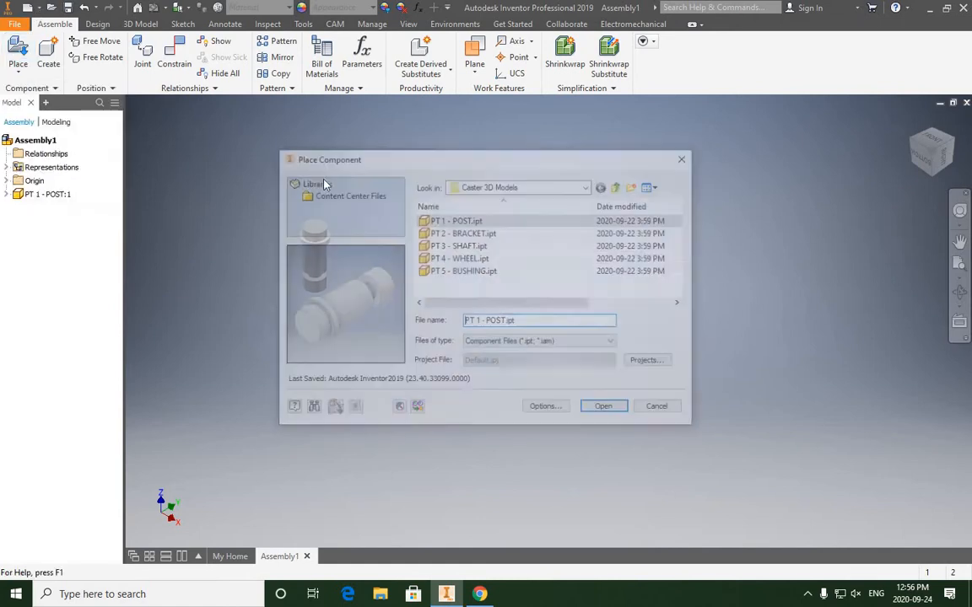
{"action": "left_click", "coordinate": [463, 232]}
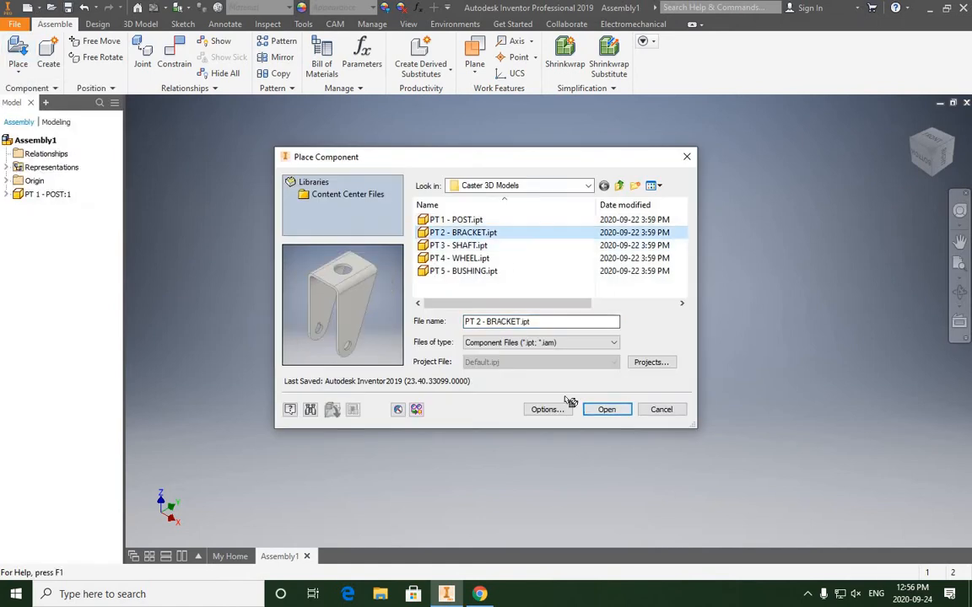
{"action": "left_click", "coordinate": [604, 409]}
{"action": "left_click", "coordinate": [413, 194]}
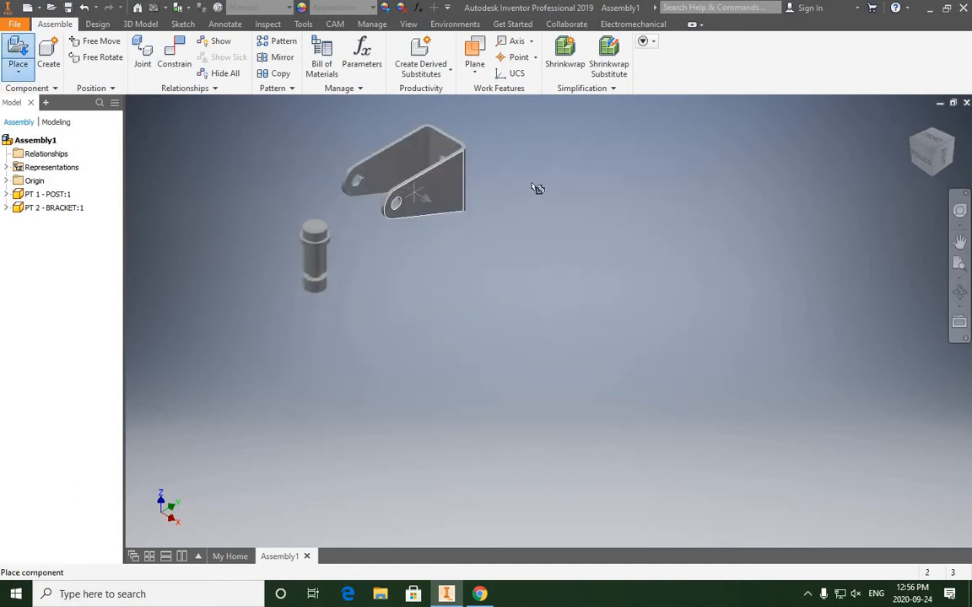
{"action": "right_click", "coordinate": [537, 187]}
{"action": "left_click", "coordinate": [466, 179]}
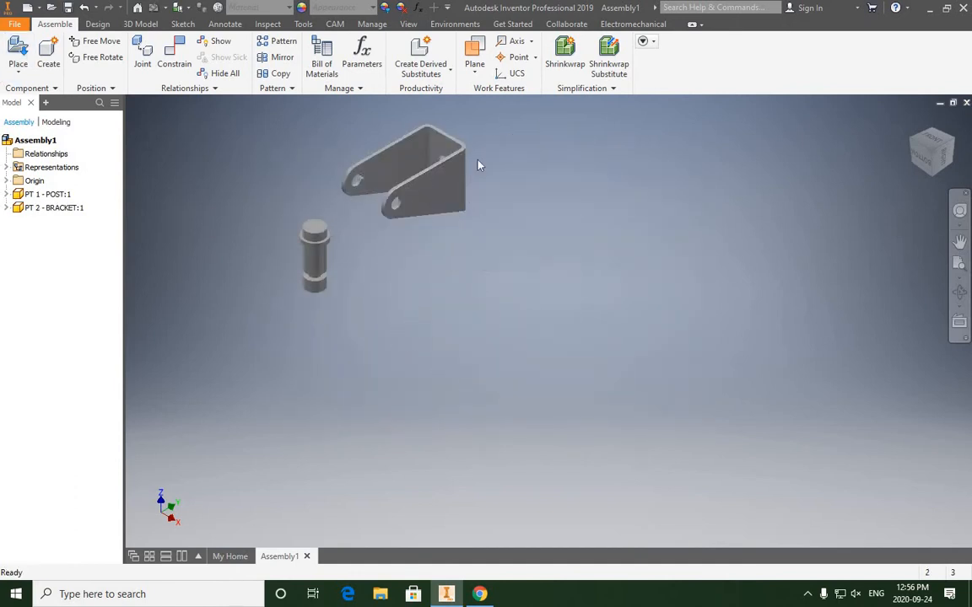
Step: Place one instance of PT 3 - SHAFT.ipt beside the bracket
{"action": "left_click", "coordinate": [18, 72]}
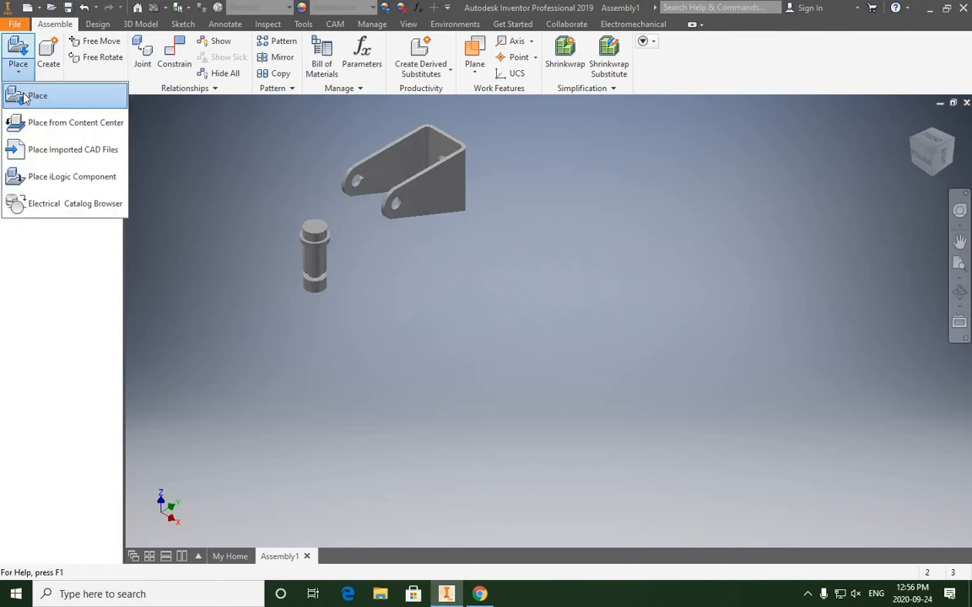
{"action": "left_click", "coordinate": [26, 98]}
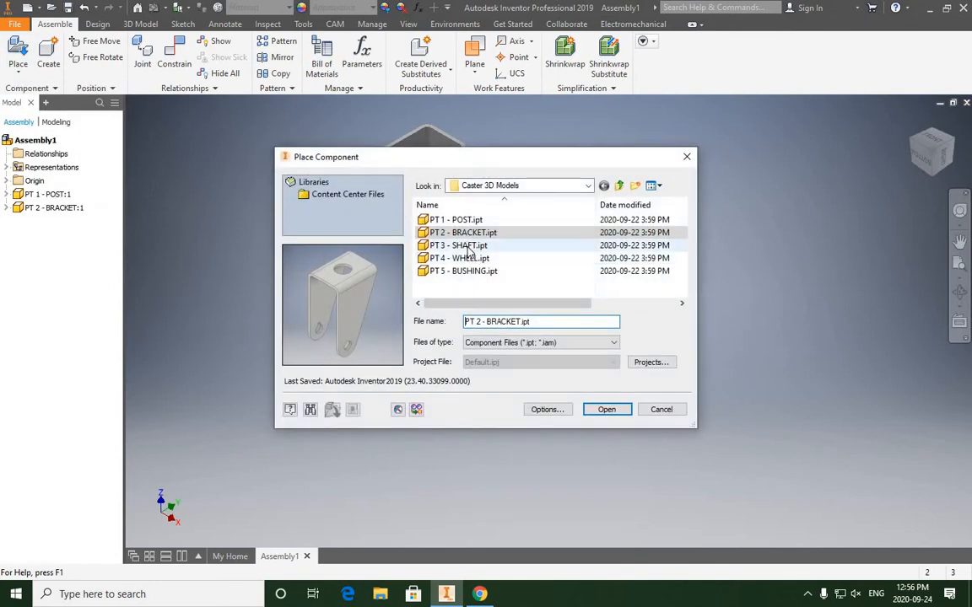
{"action": "left_click", "coordinate": [458, 244]}
{"action": "left_click", "coordinate": [606, 409]}
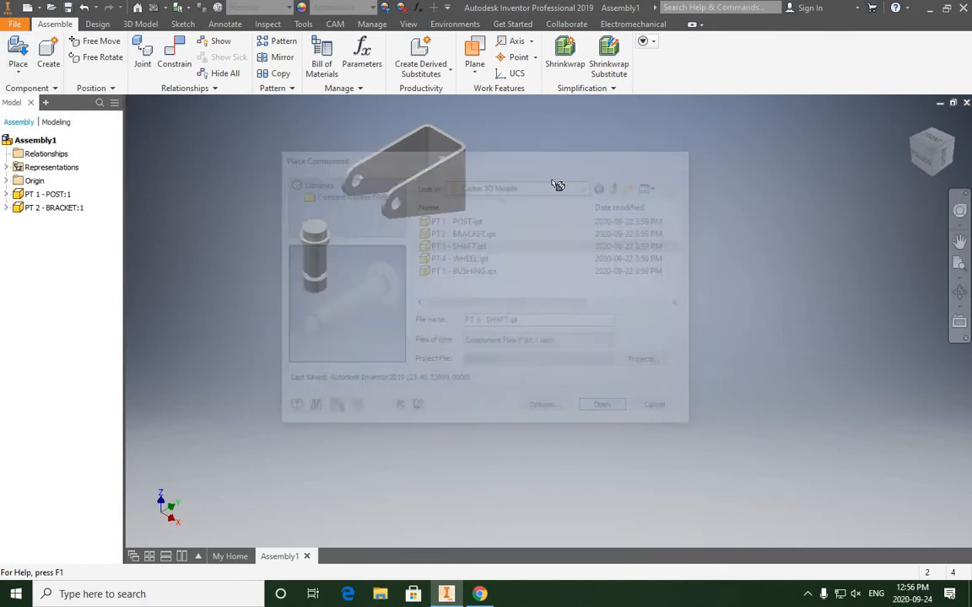
{"action": "left_click", "coordinate": [584, 179]}
{"action": "right_click", "coordinate": [582, 176]}
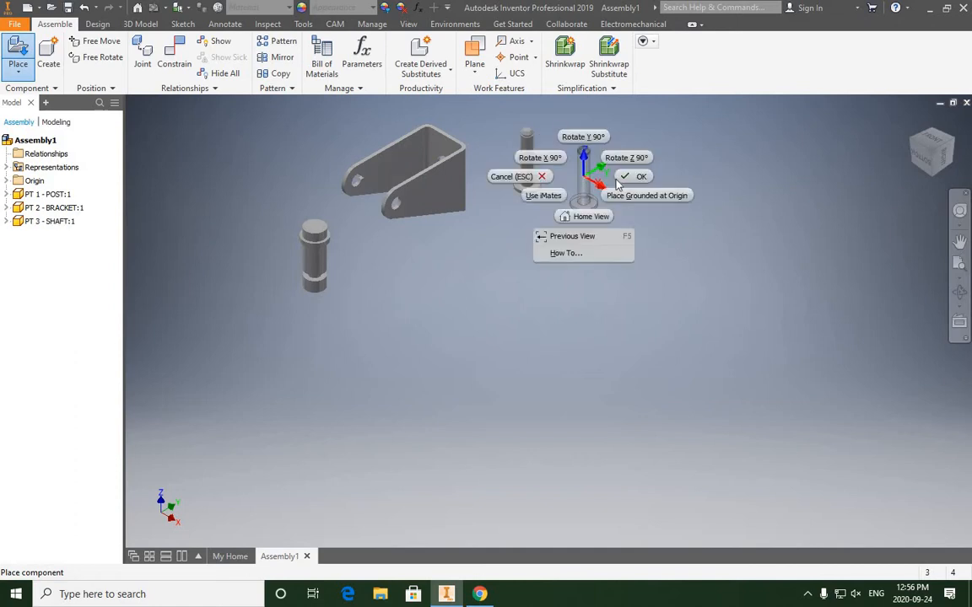
{"action": "left_click", "coordinate": [626, 177]}
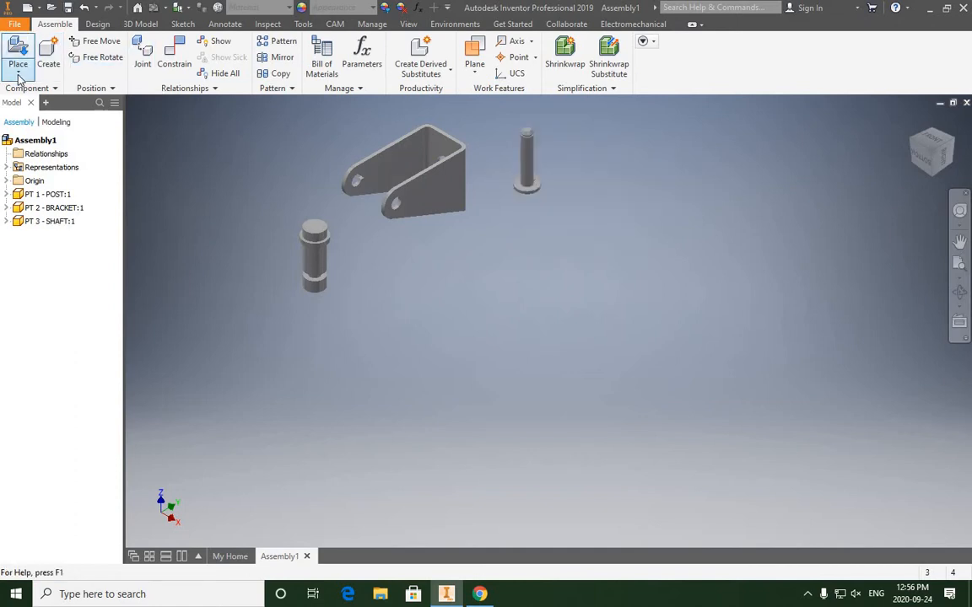
Step: Place one instance of PT 4 - WHEEL.ipt in open space below the shaft
{"action": "left_click", "coordinate": [18, 73]}
{"action": "left_click", "coordinate": [37, 97]}
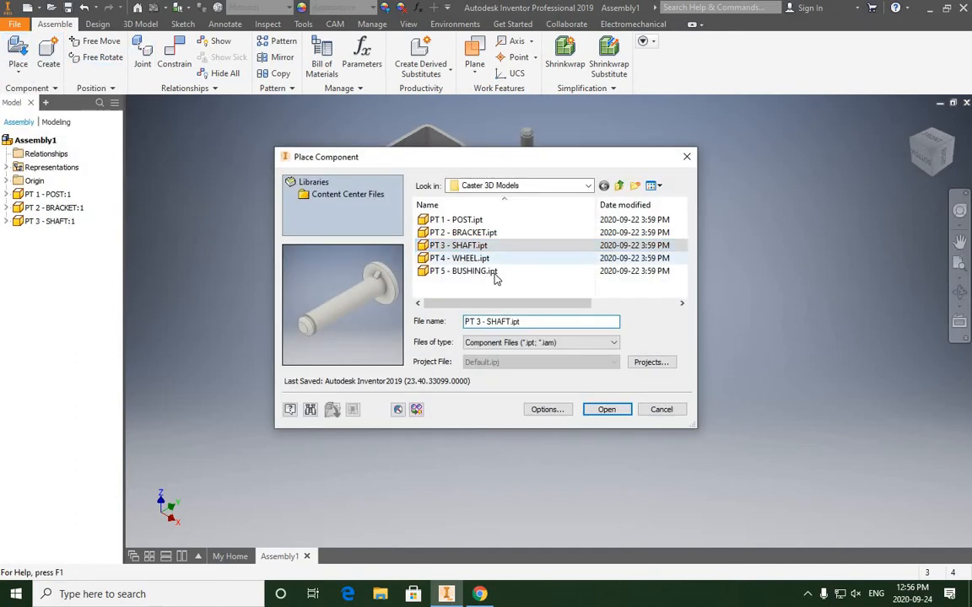
{"action": "left_click", "coordinate": [458, 258]}
{"action": "left_click", "coordinate": [607, 410]}
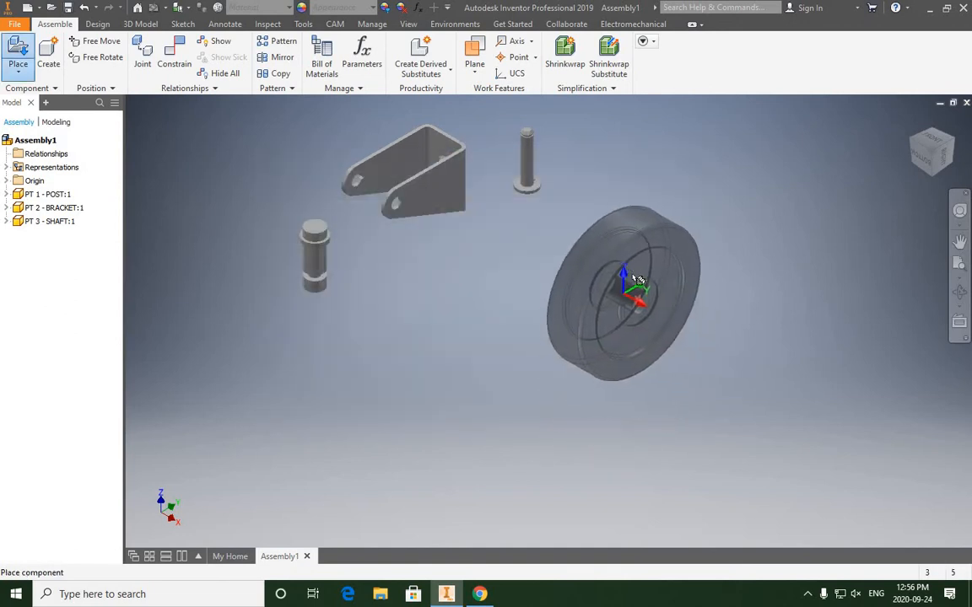
{"action": "left_click", "coordinate": [638, 295]}
{"action": "right_click", "coordinate": [509, 257]}
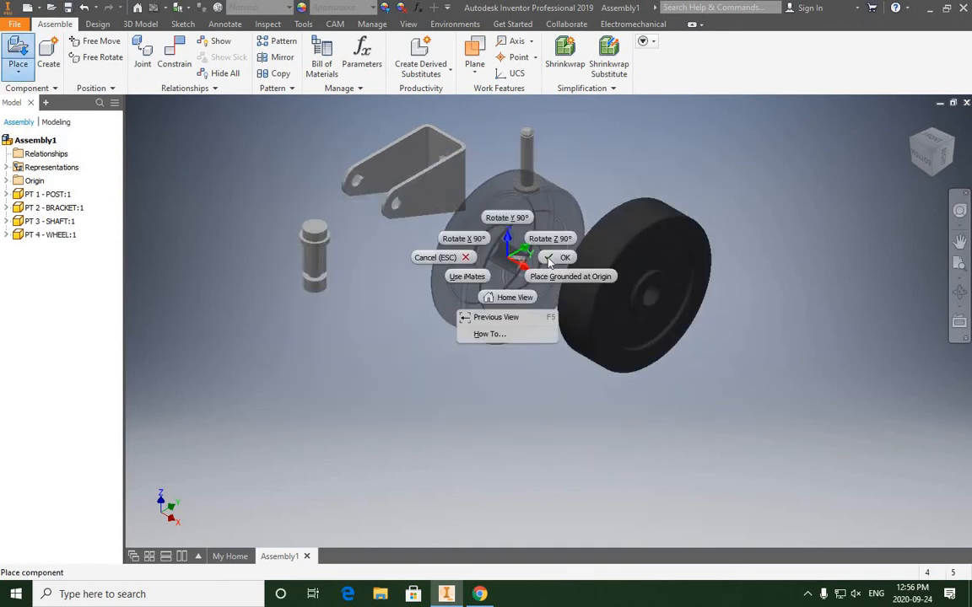
{"action": "left_click", "coordinate": [557, 258]}
Step: Place one instance of PT 5 - BUSHING.ipt between the post and the wheel
{"action": "left_click", "coordinate": [18, 67]}
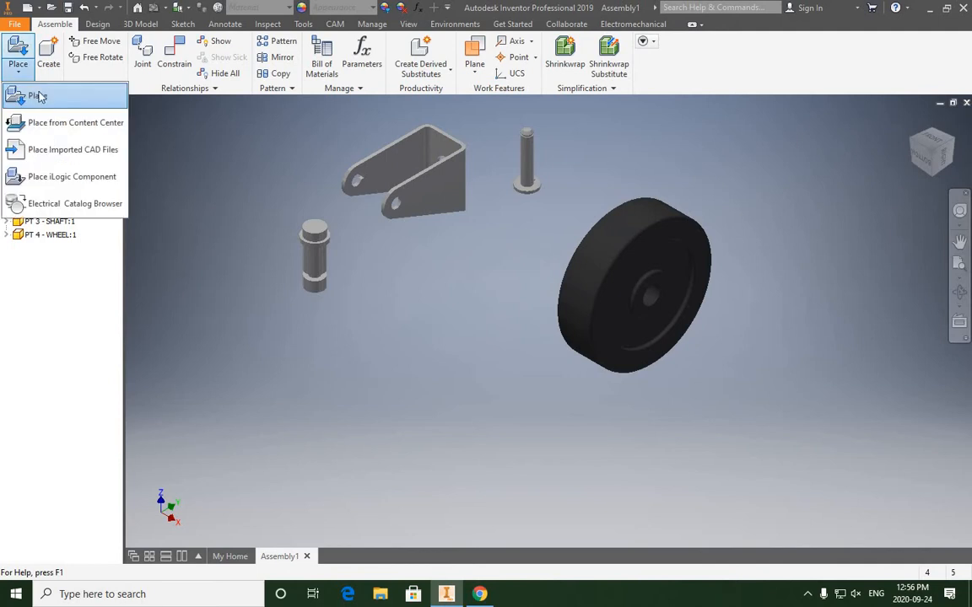
{"action": "left_click", "coordinate": [36, 98]}
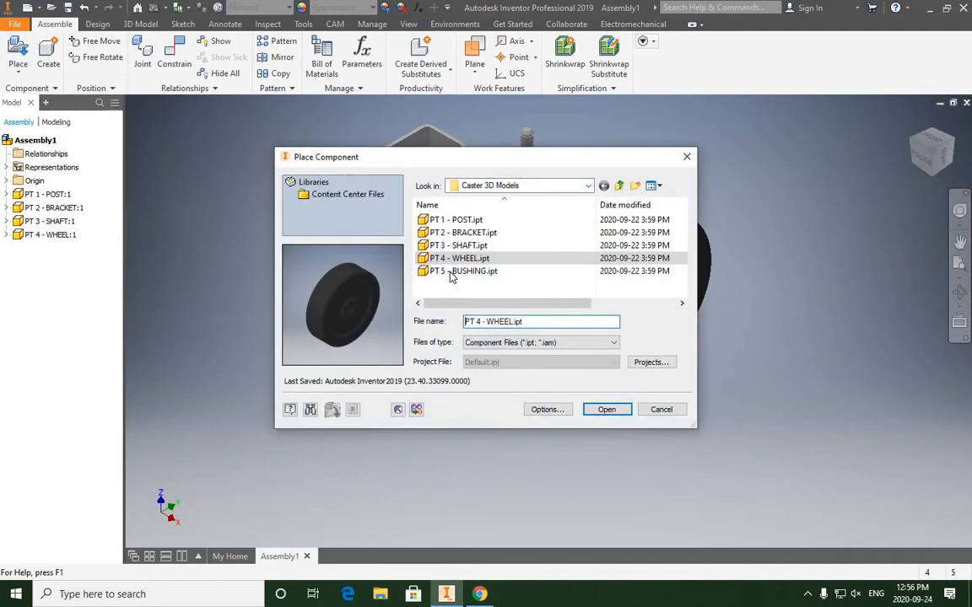
{"action": "left_click", "coordinate": [447, 271]}
{"action": "left_click", "coordinate": [607, 409]}
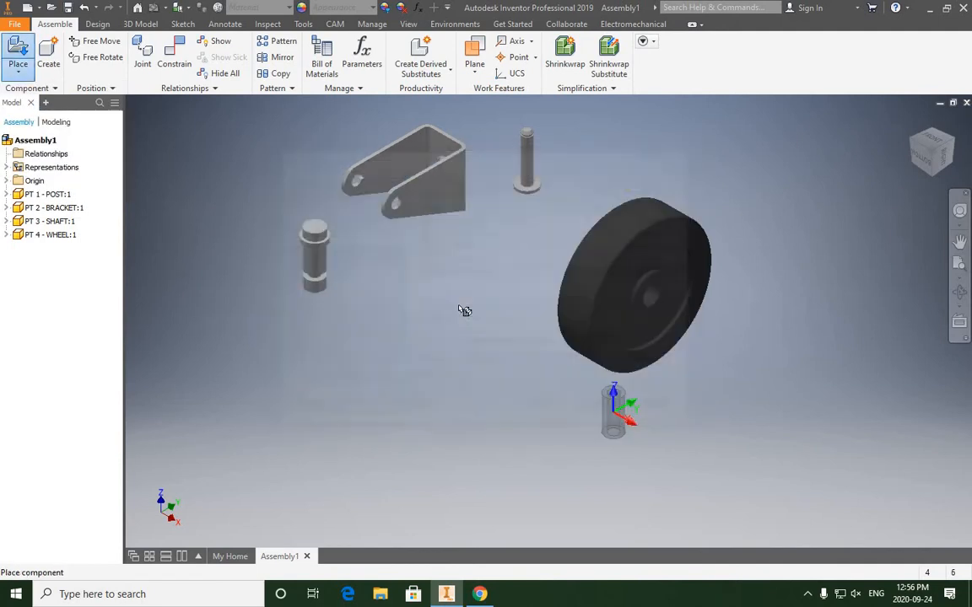
{"action": "left_click", "coordinate": [435, 314]}
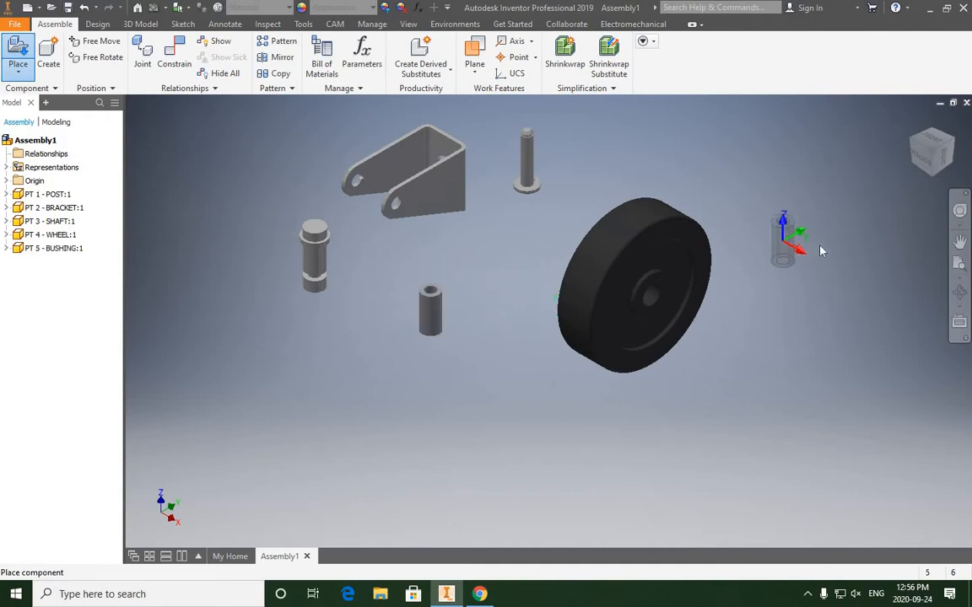
{"action": "right_click", "coordinate": [751, 242]}
{"action": "left_click", "coordinate": [811, 253]}
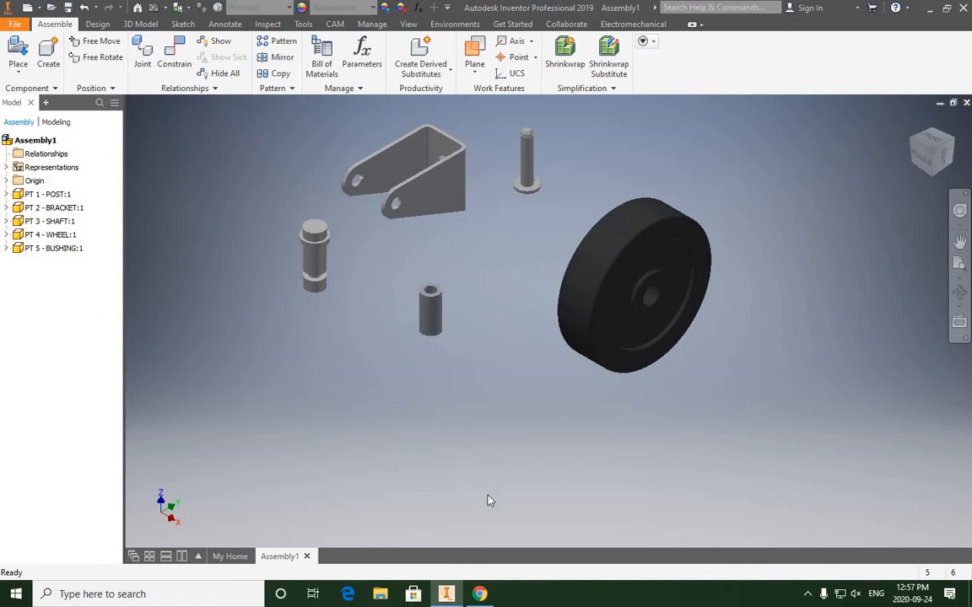
Step: Switch to the Windows desktop and open PT 5 - BUSHING.ipt from the Caster 3D Models folder
{"action": "left_click", "coordinate": [928, 10]}
{"action": "left_click", "coordinate": [896, 13]}
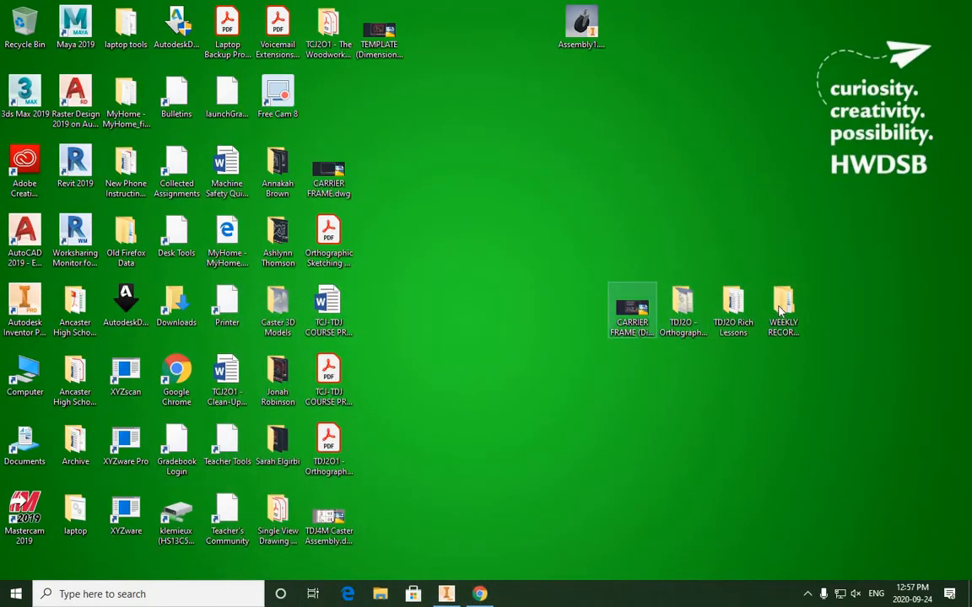
{"action": "left_click", "coordinate": [781, 311]}
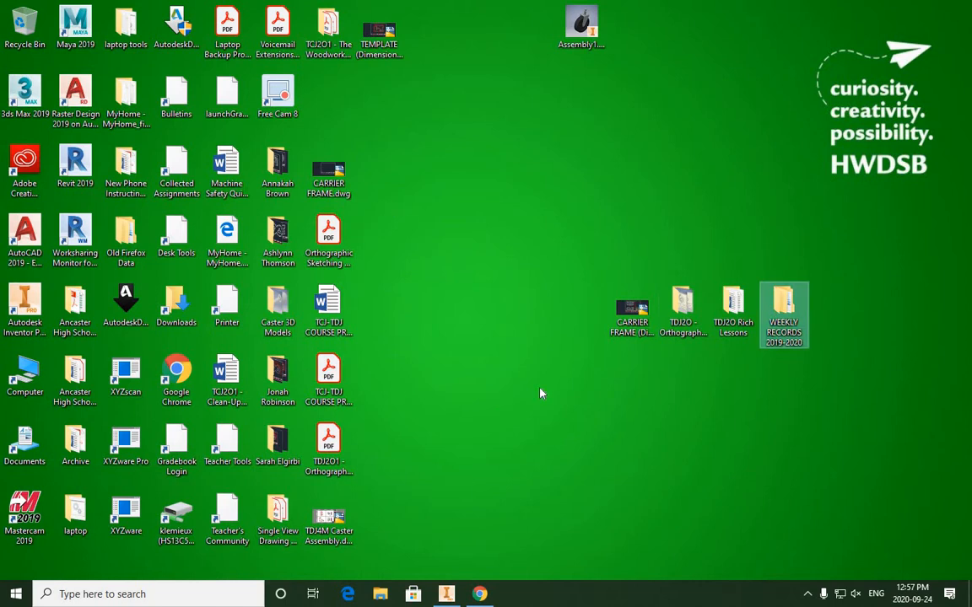
{"action": "double_click", "coordinate": [277, 310]}
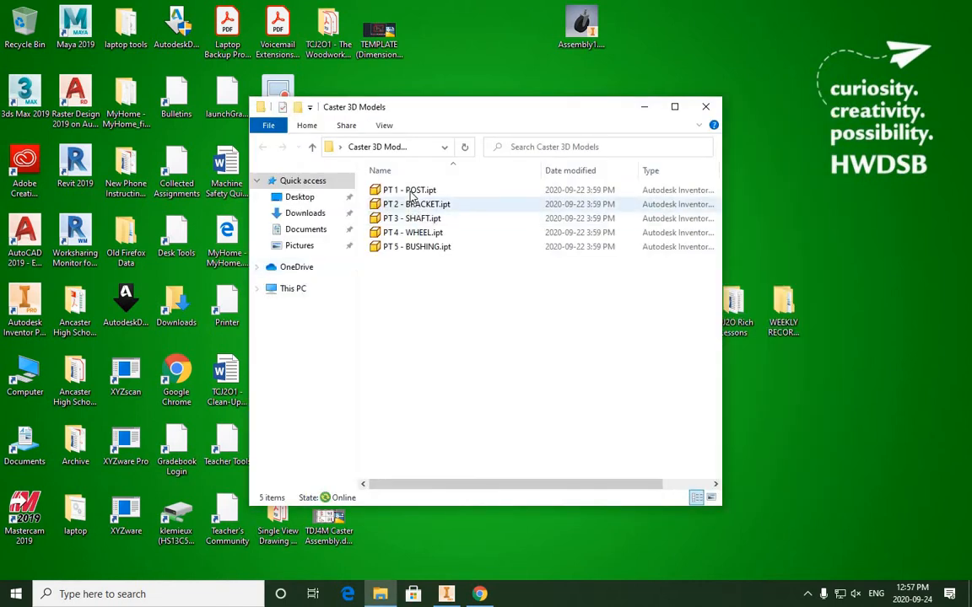
{"action": "left_click", "coordinate": [424, 249]}
{"action": "double_click", "coordinate": [424, 248]}
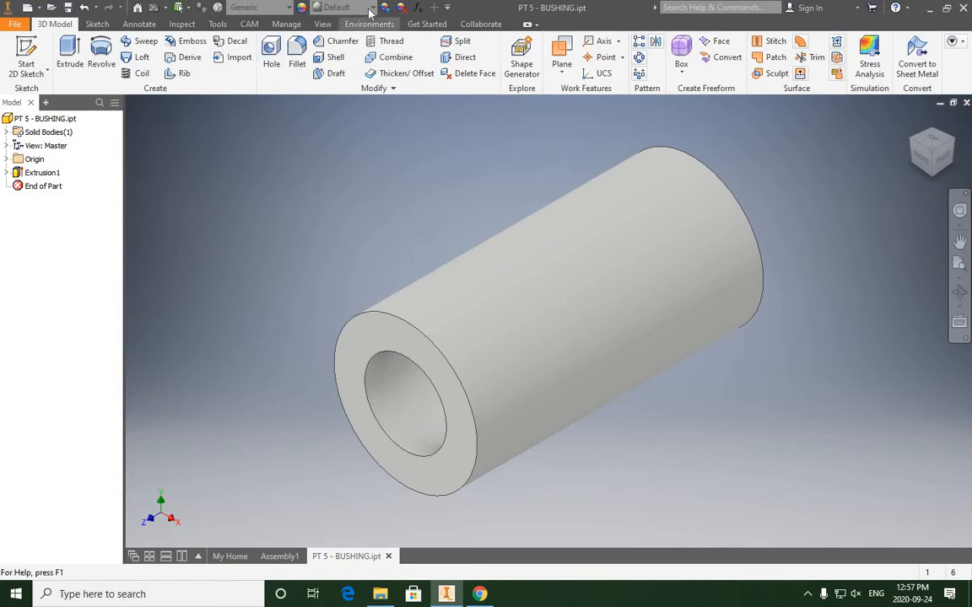
Step: Apply the Brass - Satin appearance to the bushing, and save and close the part to return to the assembly
{"action": "left_click", "coordinate": [372, 8]}
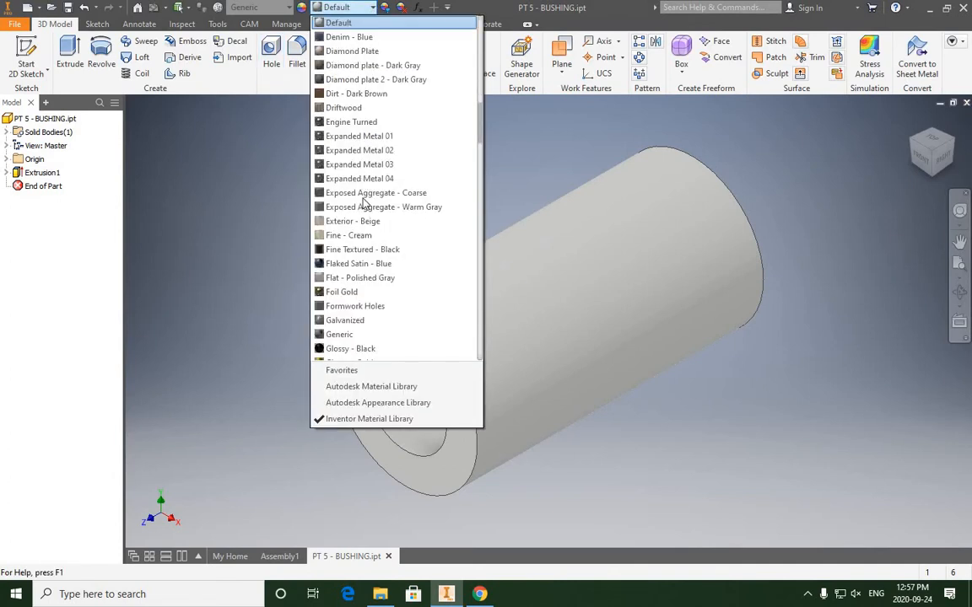
{"action": "scroll", "coordinate": [382, 248], "scroll_direction": "down", "scroll_amount": 10}
{"action": "scroll", "coordinate": [382, 248], "scroll_direction": "up", "scroll_amount": 20}
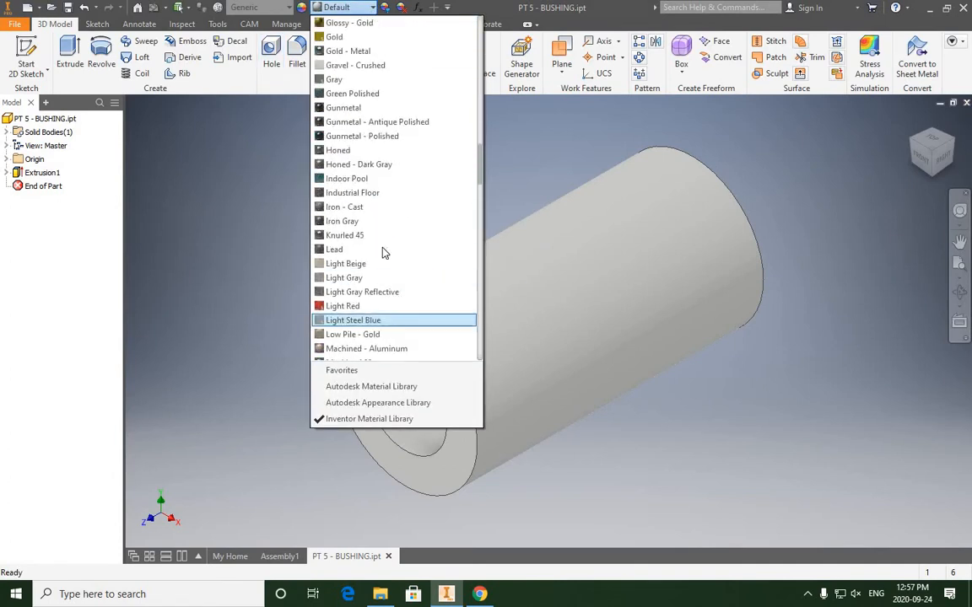
{"action": "scroll", "coordinate": [382, 248], "scroll_direction": "up", "scroll_amount": 5}
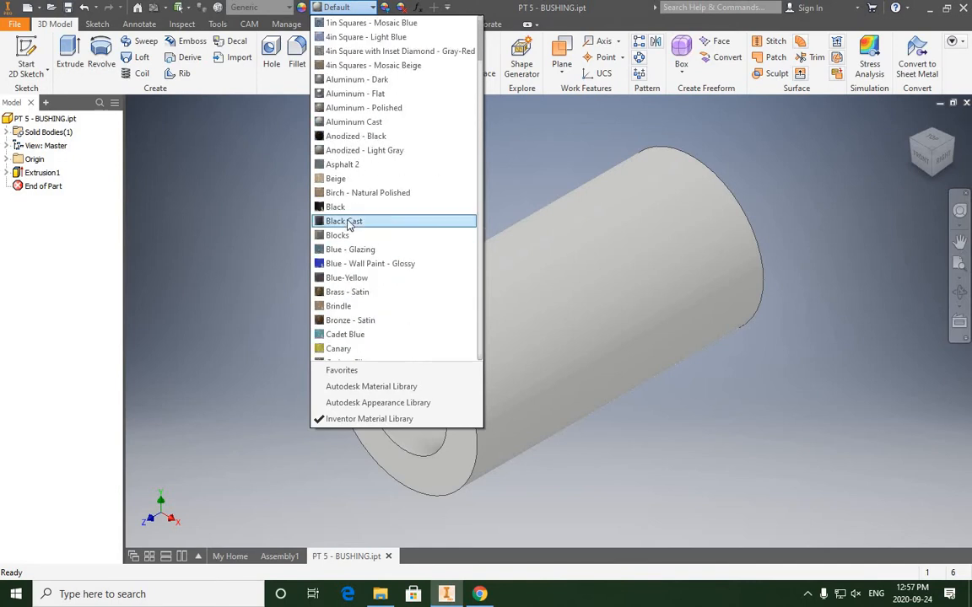
{"action": "left_click", "coordinate": [344, 292]}
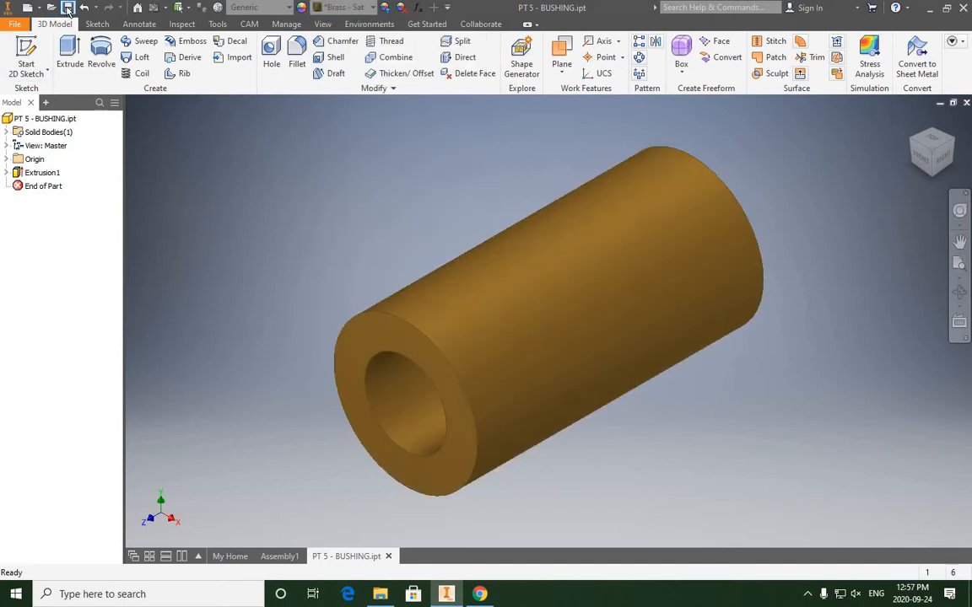
{"action": "left_click", "coordinate": [966, 102]}
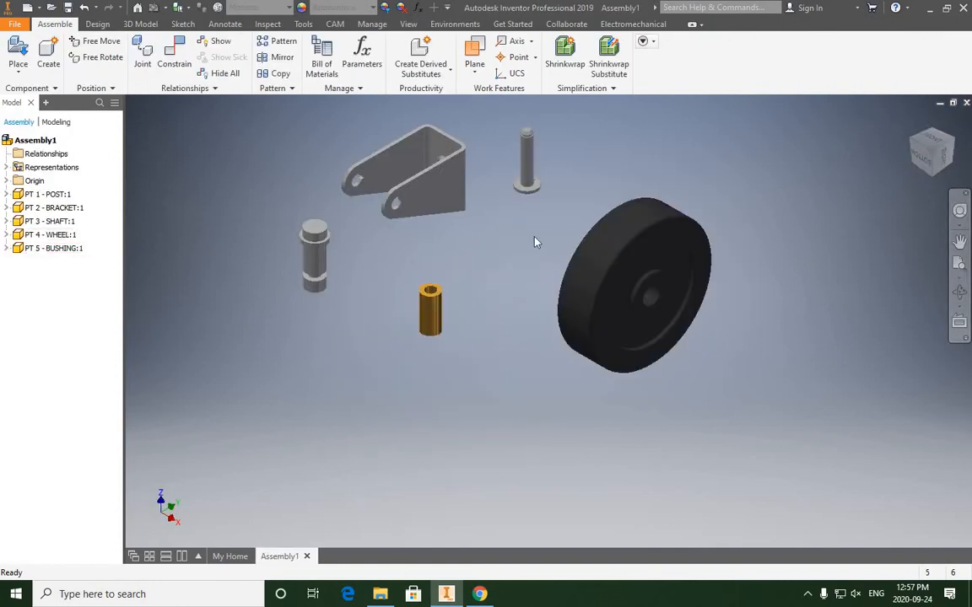
Step: Constrain the bushing's axis to the axis of the wheel's centre hole with a Mate constraint at 0 mm offset
{"action": "scroll", "coordinate": [563, 233], "scroll_direction": "down", "scroll_amount": 3}
{"action": "scroll", "coordinate": [516, 254], "scroll_direction": "up", "scroll_amount": 3}
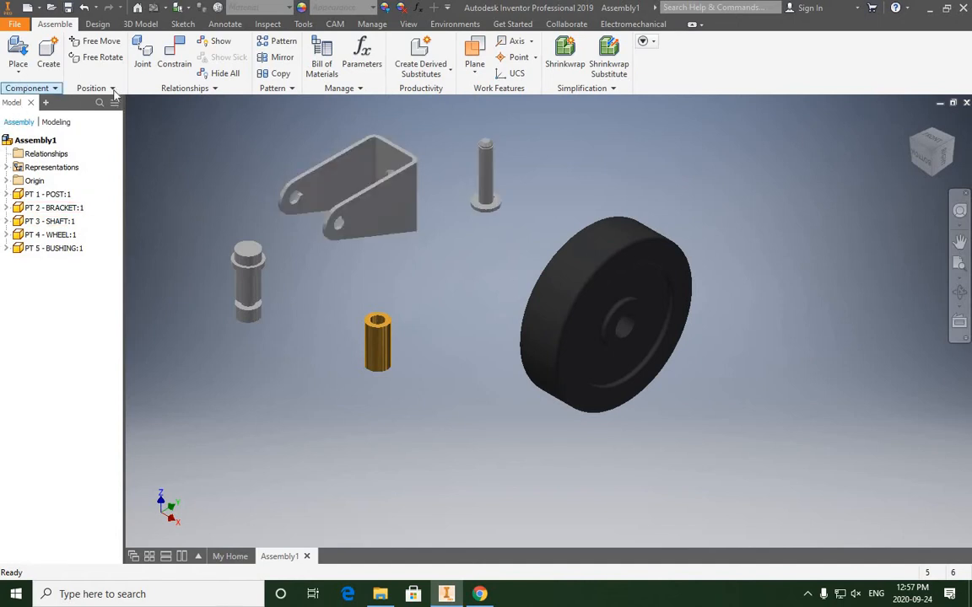
{"action": "left_click", "coordinate": [169, 63]}
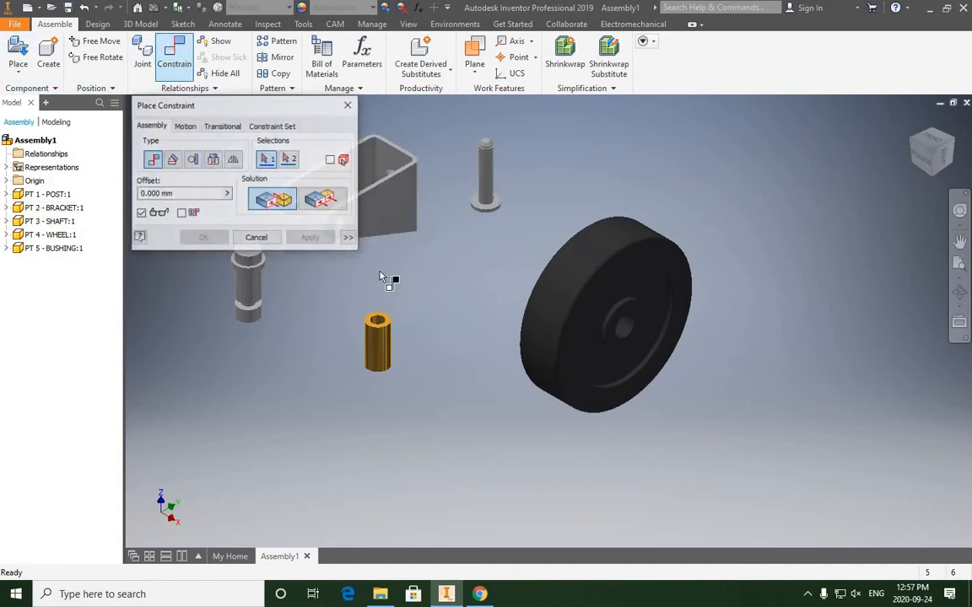
{"action": "left_click", "coordinate": [378, 346]}
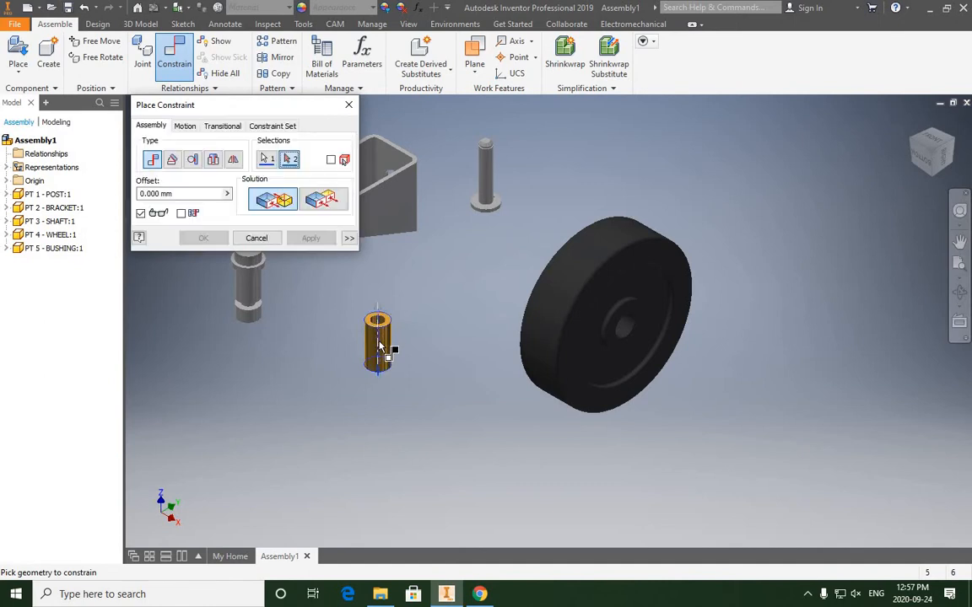
{"action": "left_click", "coordinate": [625, 331]}
{"action": "scroll", "coordinate": [625, 331], "scroll_direction": "up", "scroll_amount": 2}
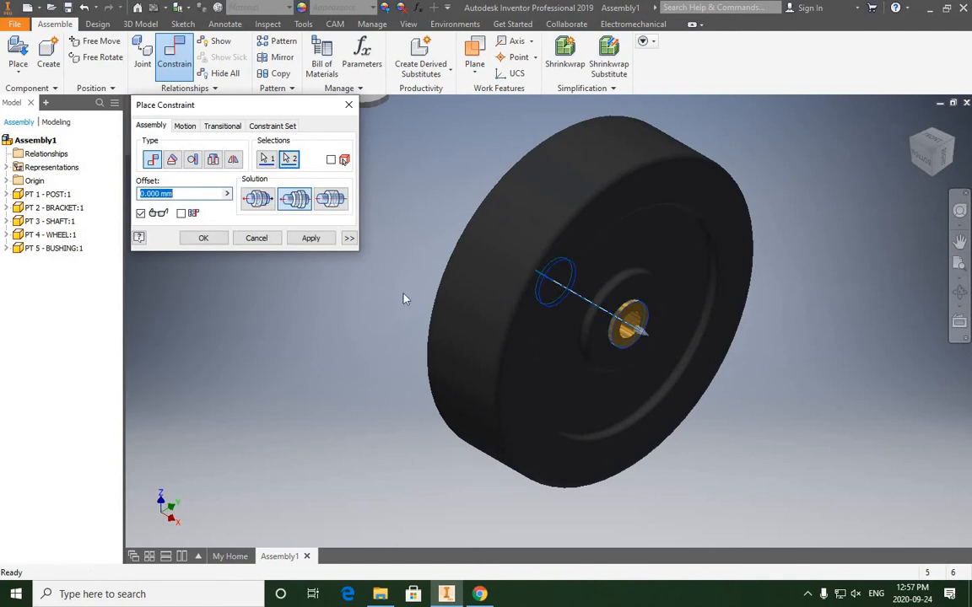
{"action": "left_click", "coordinate": [311, 239]}
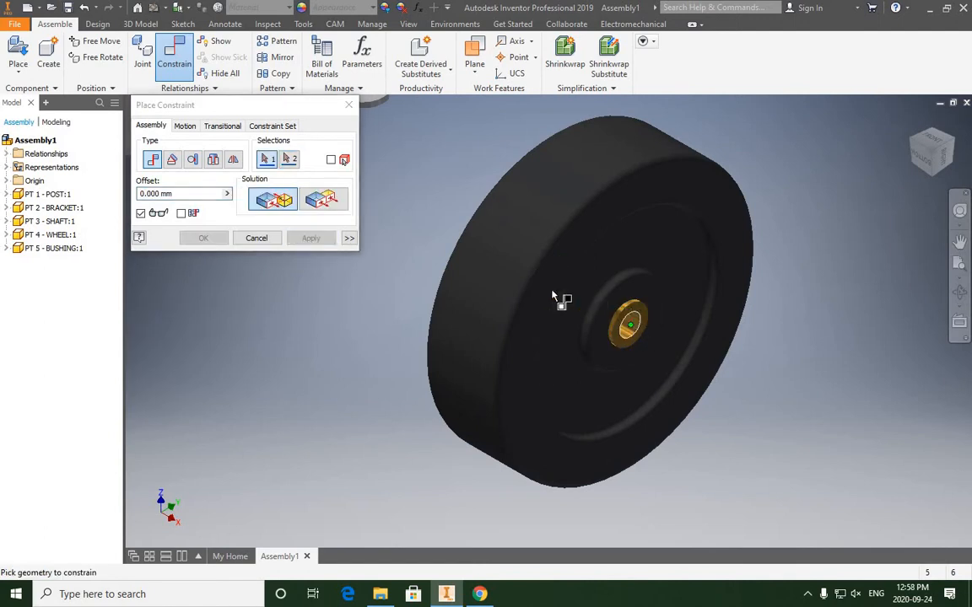
Step: Make the bushing's end face flush with the wheel's hub face using a Flush solution at 0 mm offset
{"action": "scroll", "coordinate": [646, 313], "scroll_direction": "down", "scroll_amount": 5}
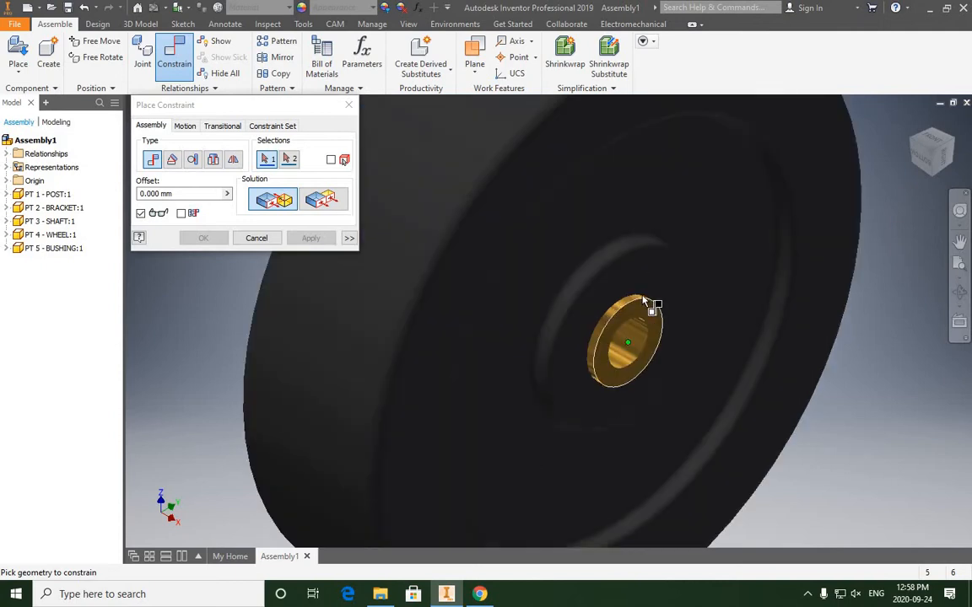
{"action": "left_click", "coordinate": [326, 205]}
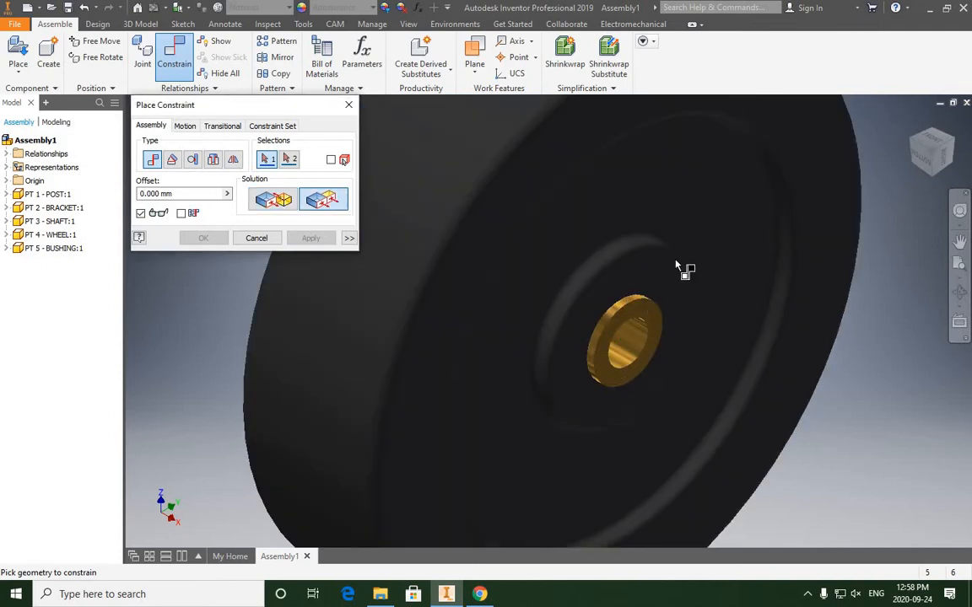
{"action": "left_click", "coordinate": [649, 319]}
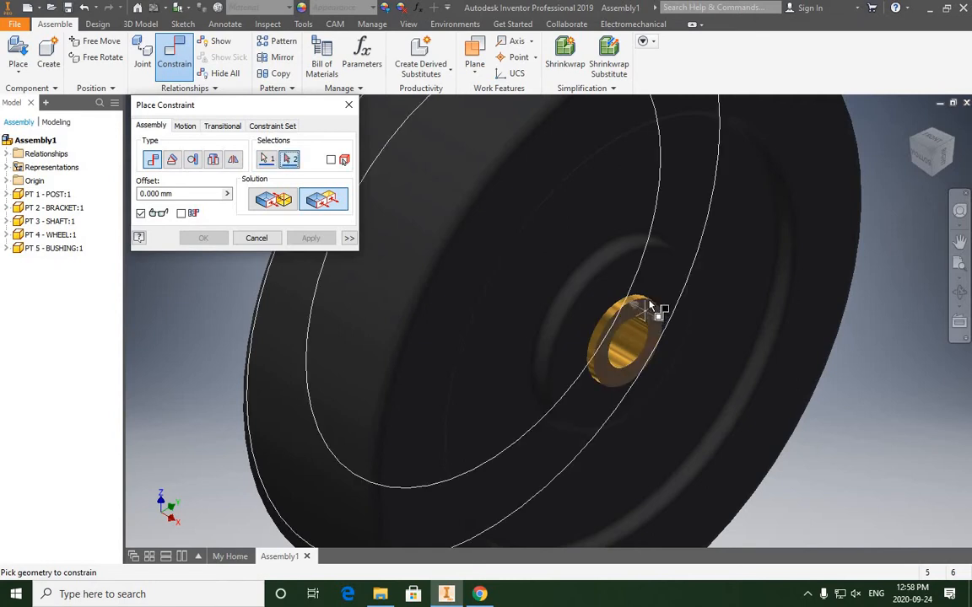
{"action": "left_click", "coordinate": [649, 286]}
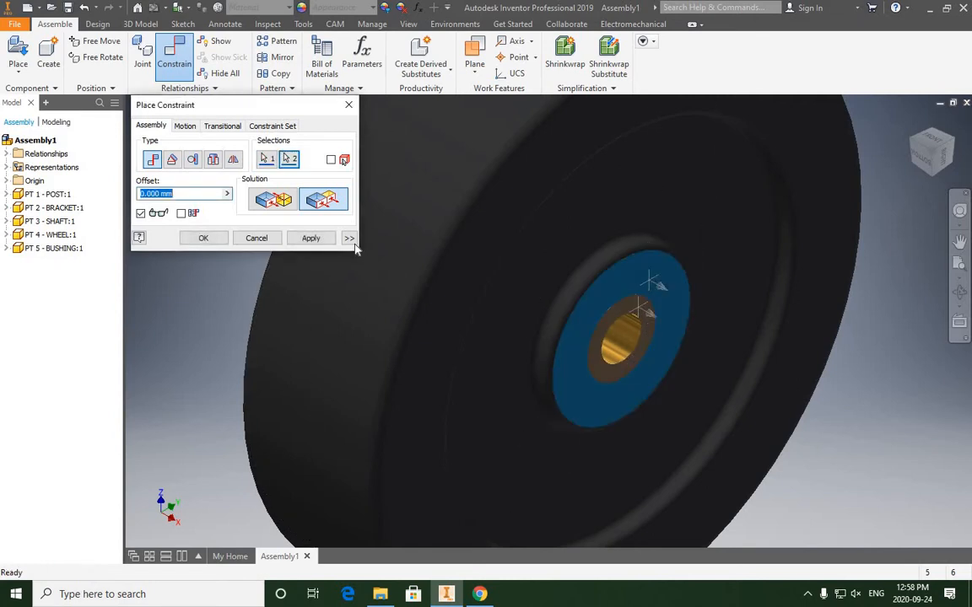
{"action": "left_click", "coordinate": [311, 239]}
Step: Mate the axis of the bracket's arm holes with the bushing's bore axis at 0 mm offset
{"action": "scroll", "coordinate": [518, 308], "scroll_direction": "down", "scroll_amount": 5}
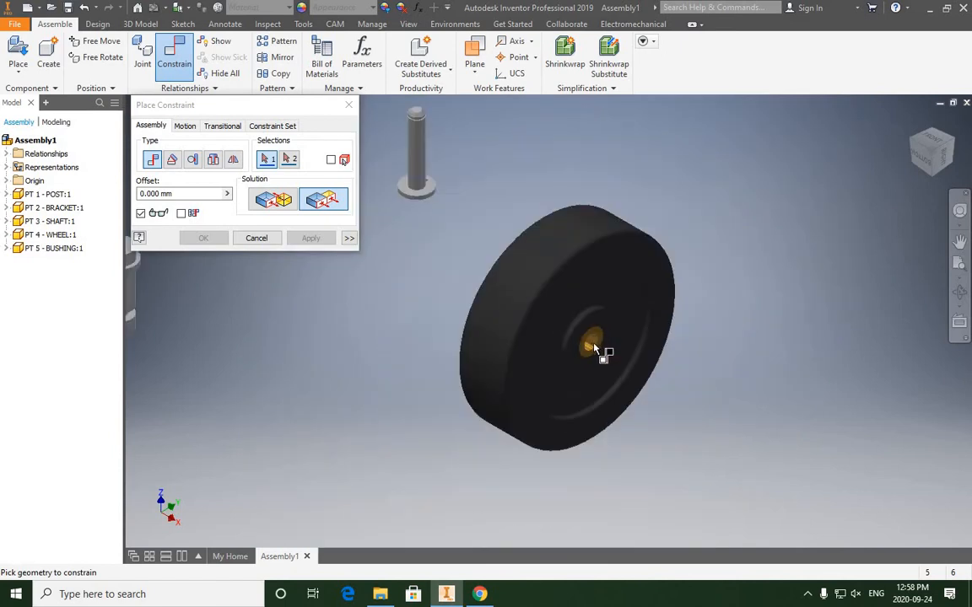
{"action": "middle_click_drag", "start_coordinate": [401, 272], "coordinate": [509, 308]}
{"action": "scroll", "coordinate": [511, 306], "scroll_direction": "down", "scroll_amount": 3}
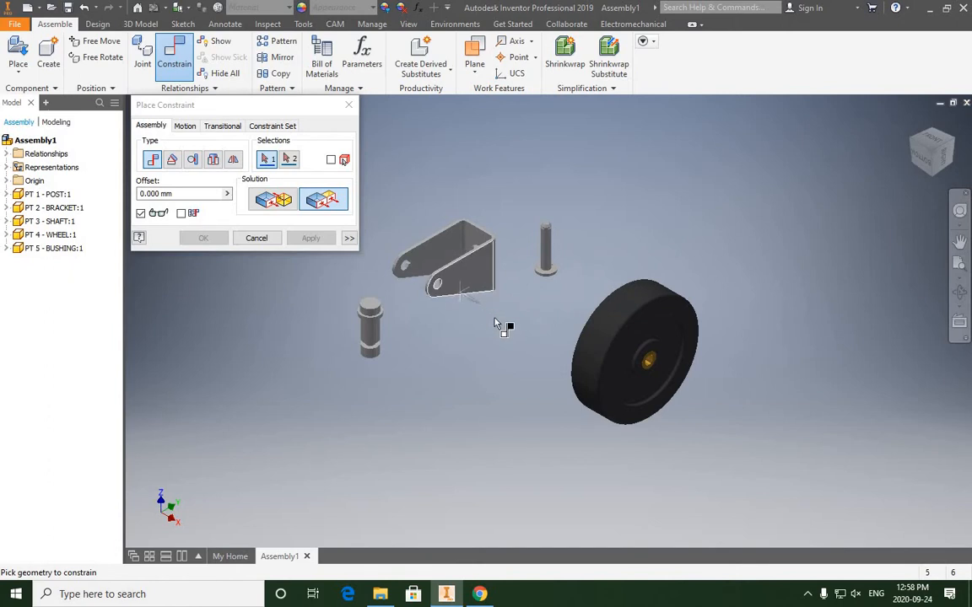
{"action": "right_click", "coordinate": [491, 318]}
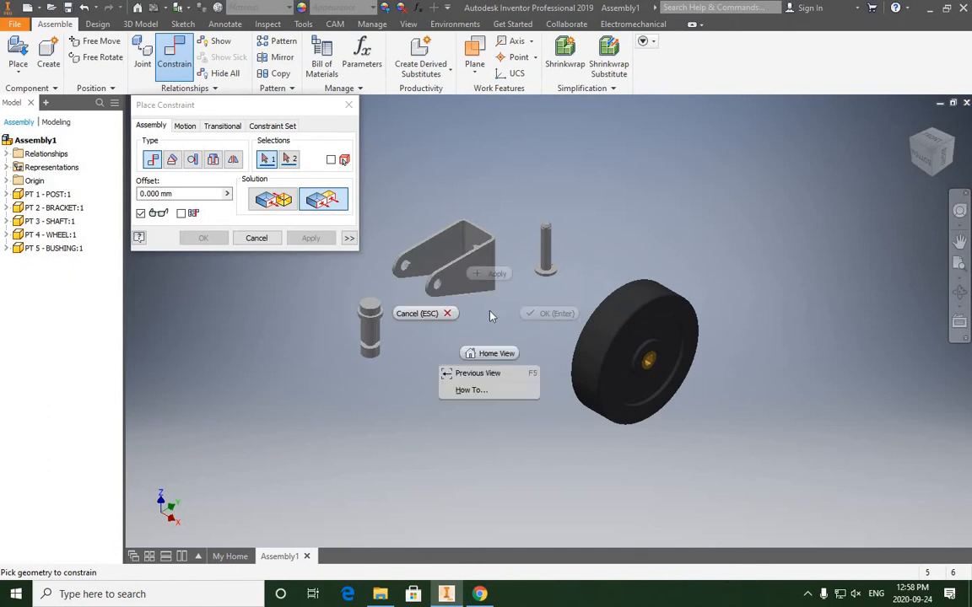
{"action": "left_click", "coordinate": [454, 336]}
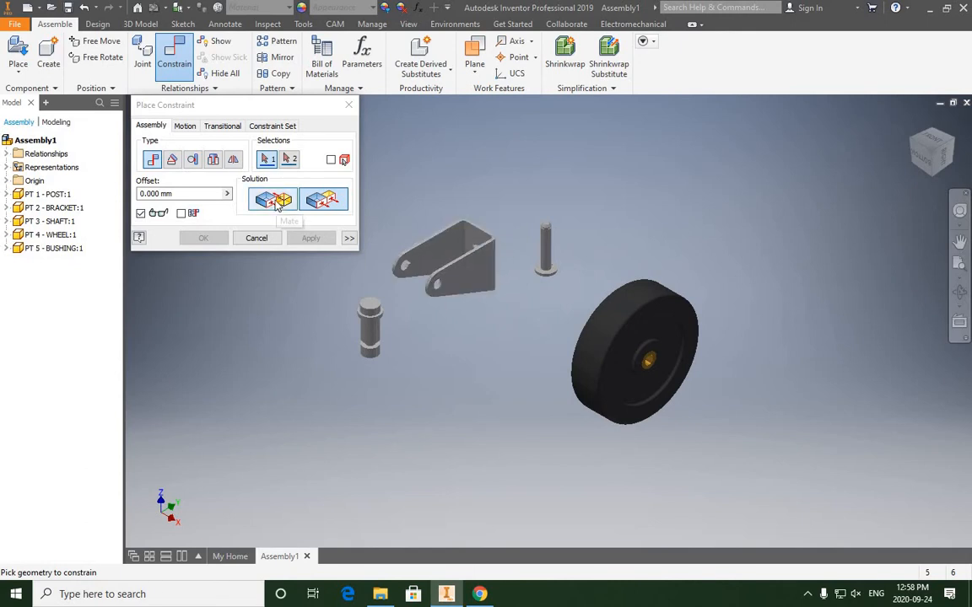
{"action": "scroll", "coordinate": [388, 273], "scroll_direction": "up", "scroll_amount": 5}
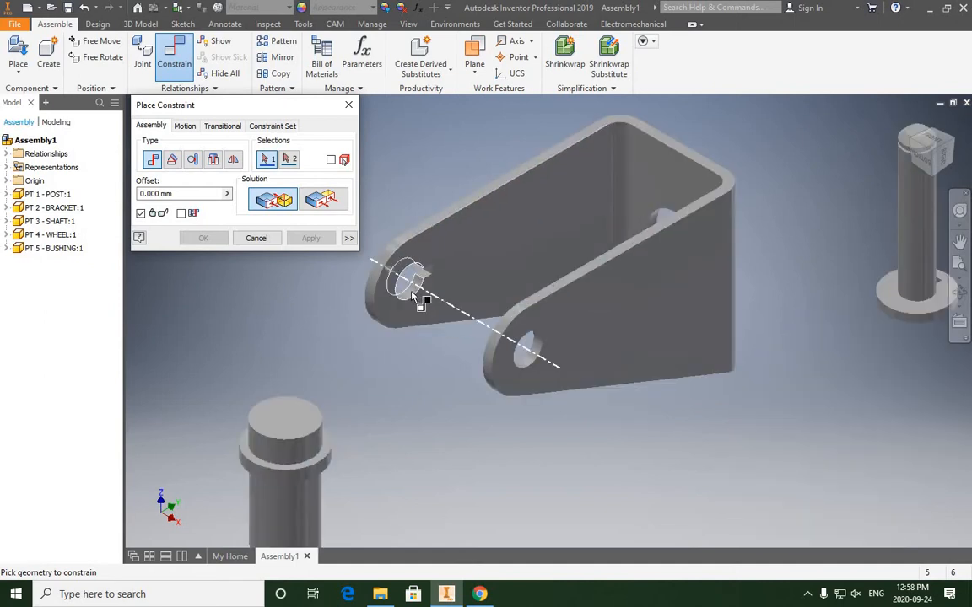
{"action": "left_click", "coordinate": [413, 294]}
{"action": "scroll", "coordinate": [421, 326], "scroll_direction": "down", "scroll_amount": 5}
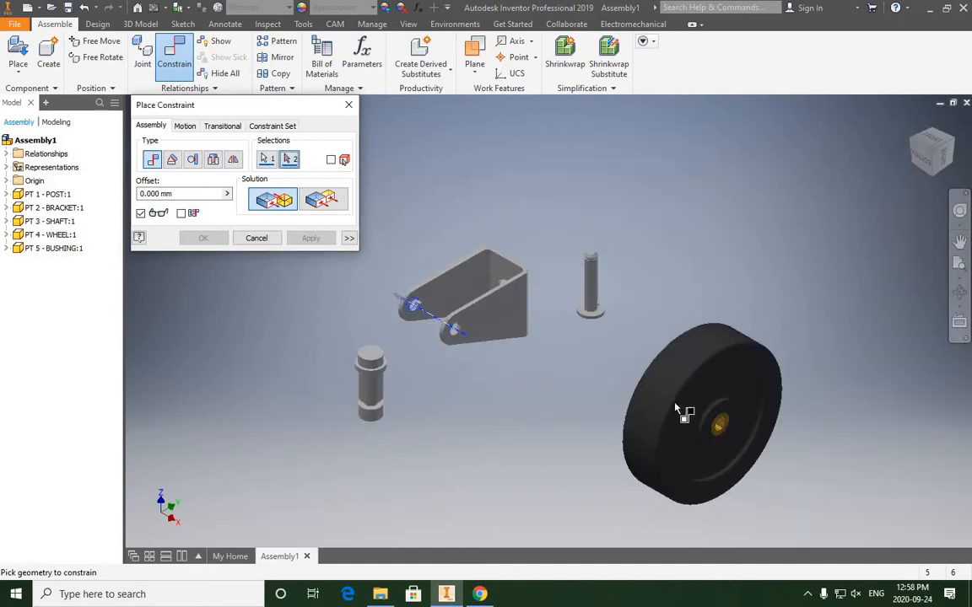
{"action": "scroll", "coordinate": [709, 409], "scroll_direction": "up", "scroll_amount": 4}
{"action": "scroll", "coordinate": [708, 409], "scroll_direction": "up", "scroll_amount": 3}
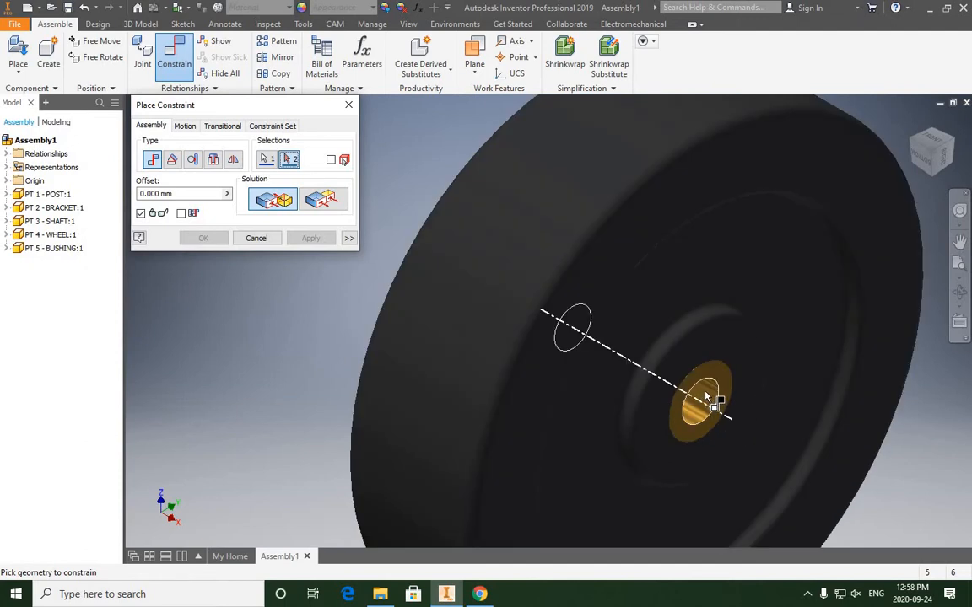
{"action": "left_click", "coordinate": [707, 396]}
{"action": "scroll", "coordinate": [578, 374], "scroll_direction": "down", "scroll_amount": 5}
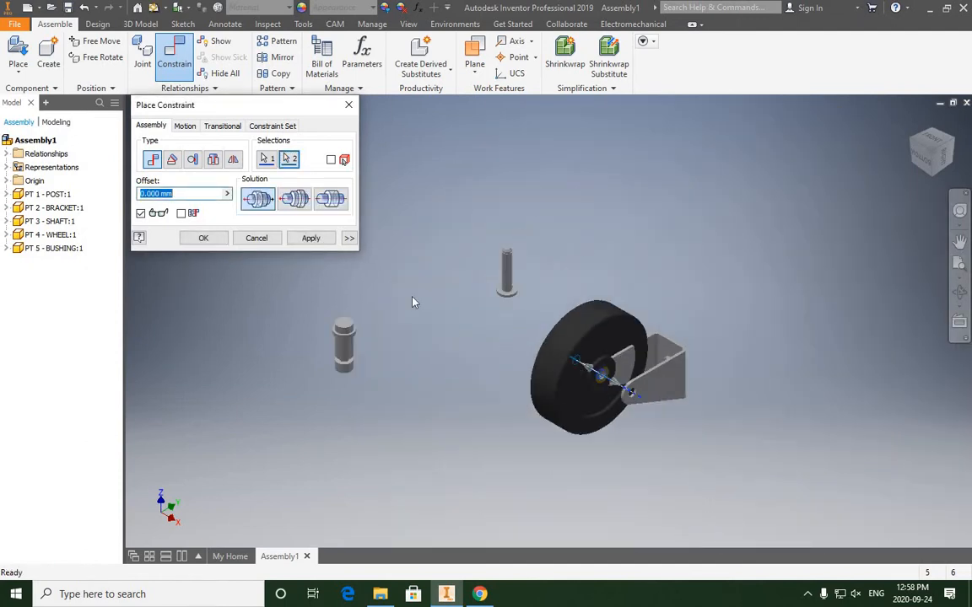
{"action": "left_click", "coordinate": [321, 240]}
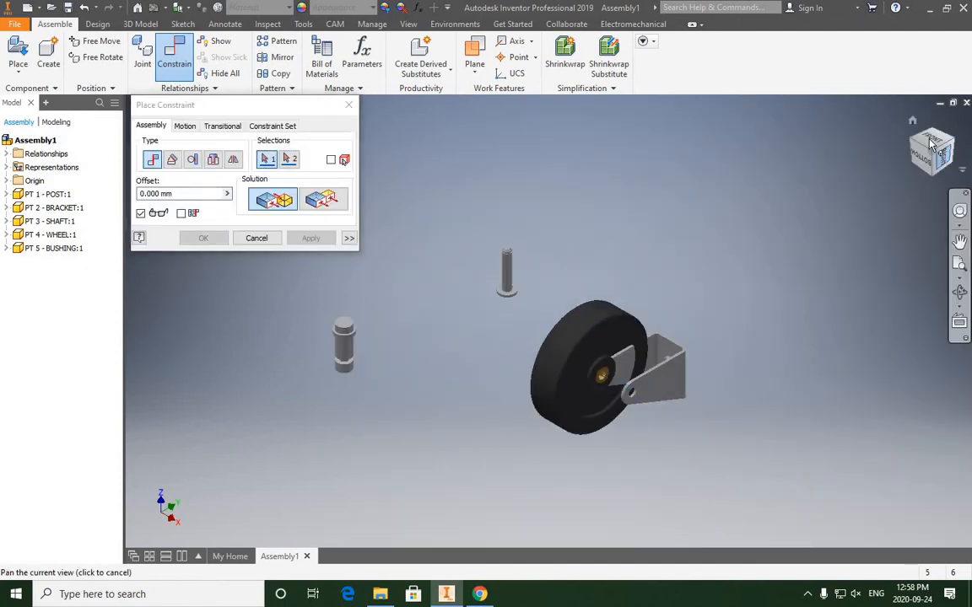
Step: Mate the inner face of the bracket's arm with the wheel's facing side at an offset of 1 mm
{"action": "left_click", "coordinate": [931, 144]}
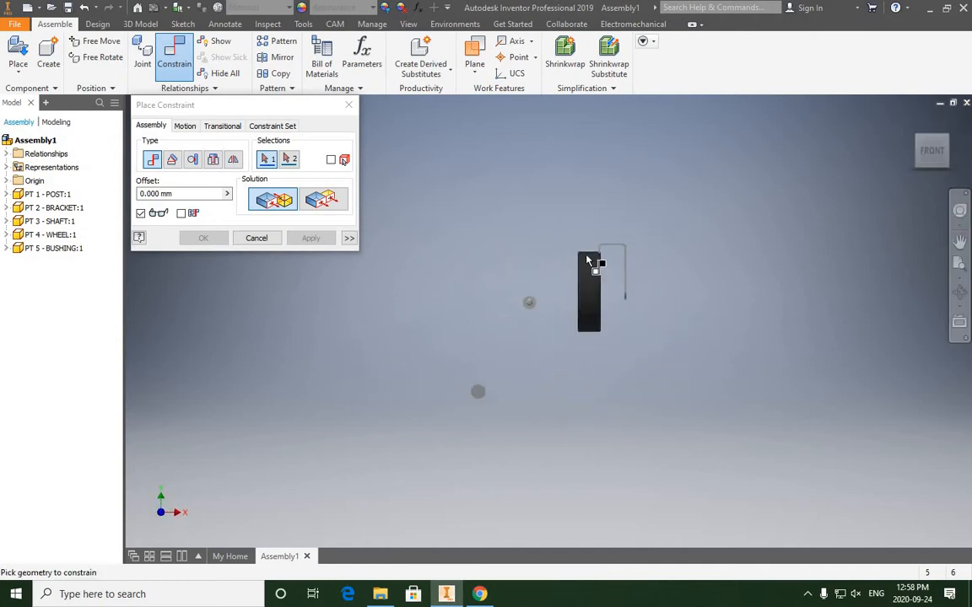
{"action": "scroll", "coordinate": [588, 256], "scroll_direction": "up", "scroll_amount": 5}
{"action": "middle_click_drag", "start_coordinate": [629, 213], "coordinate": [607, 202]}
{"action": "right_click", "coordinate": [634, 197]}
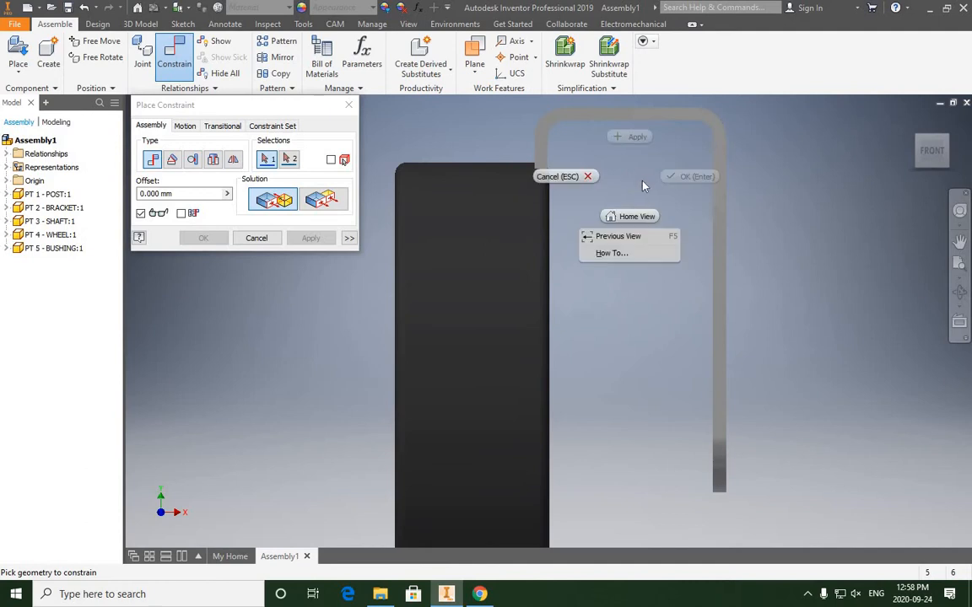
{"action": "left_click", "coordinate": [604, 252]}
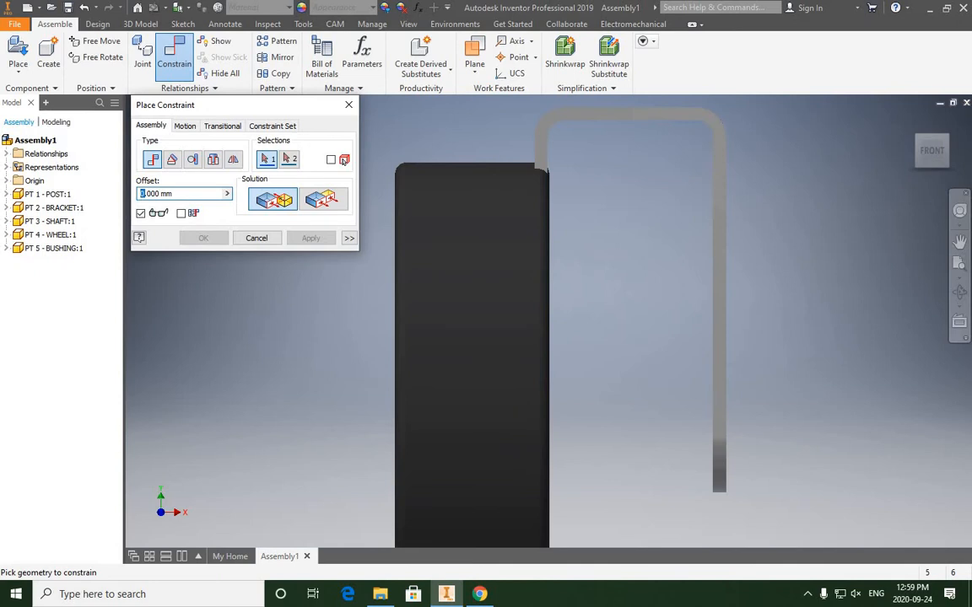
{"action": "left_click", "coordinate": [959, 292]}
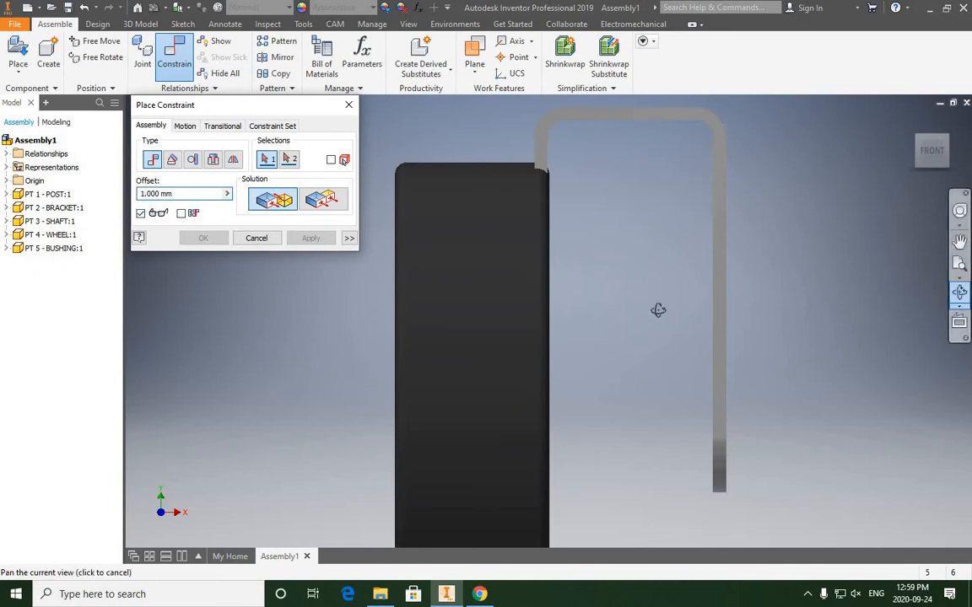
{"action": "left_click_drag", "start_coordinate": [659, 312], "coordinate": [778, 261]}
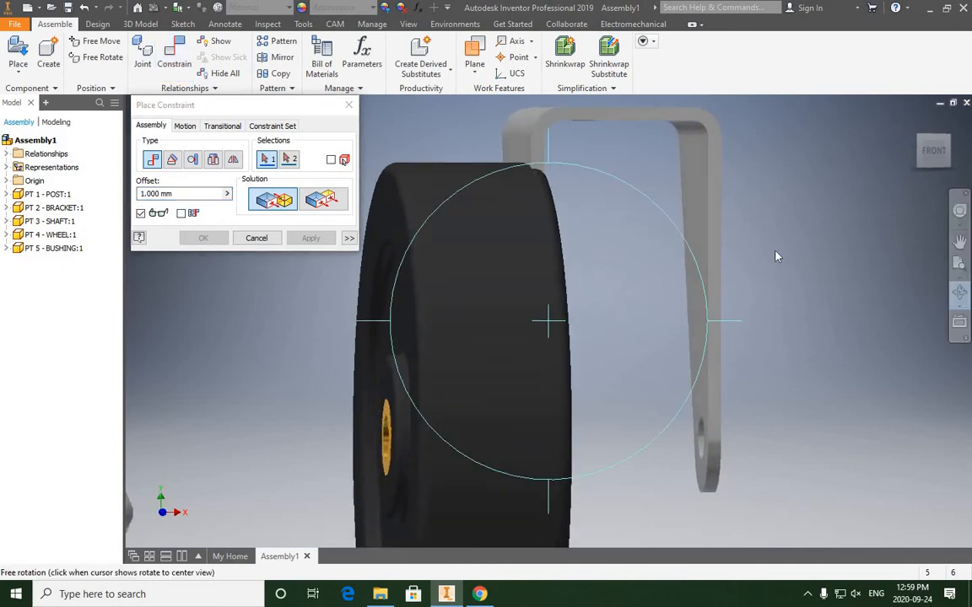
{"action": "right_click", "coordinate": [780, 253]}
{"action": "left_click", "coordinate": [812, 252]}
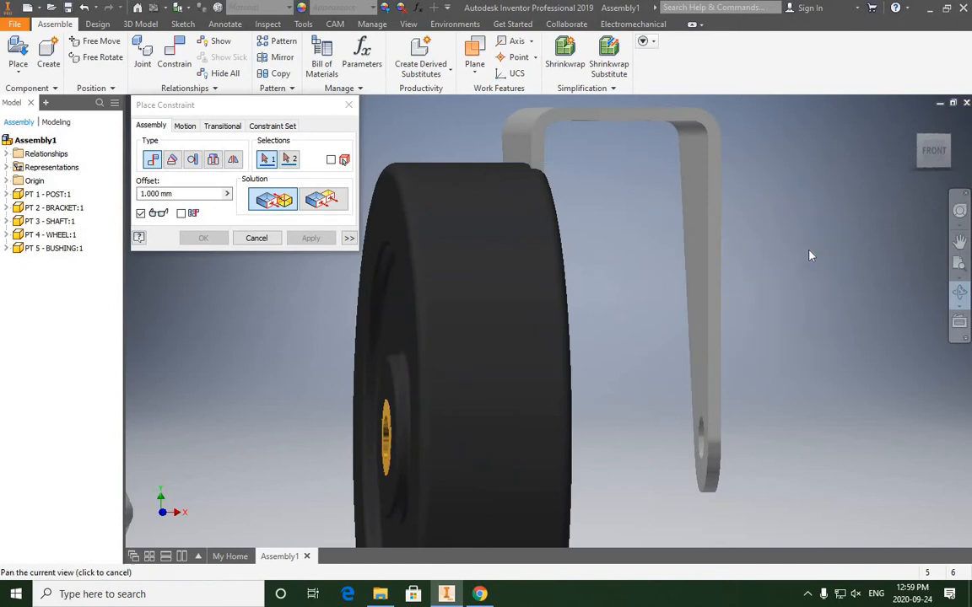
{"action": "left_click", "coordinate": [694, 216]}
{"action": "left_click", "coordinate": [959, 291]}
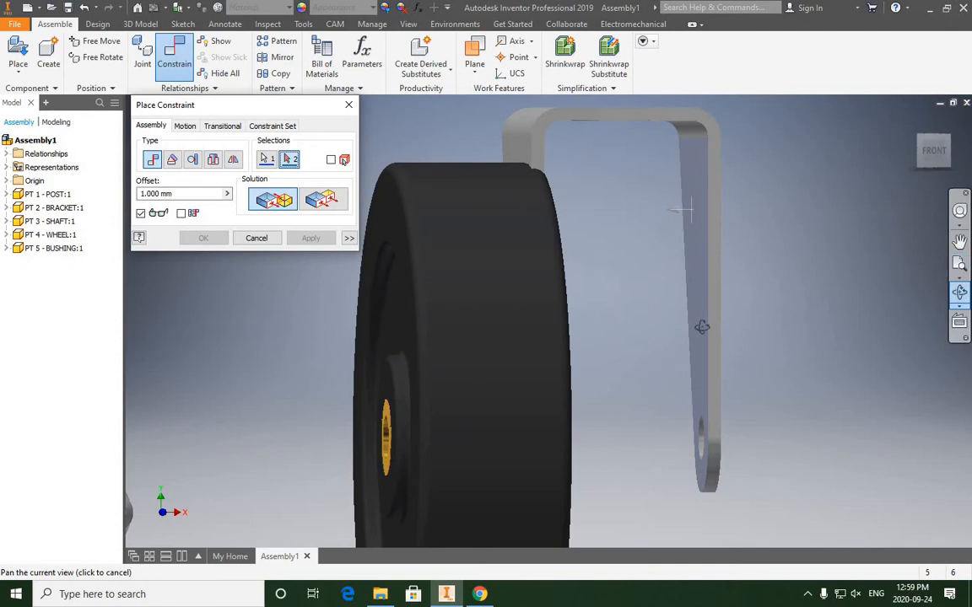
{"action": "left_click_drag", "start_coordinate": [626, 329], "coordinate": [675, 204]}
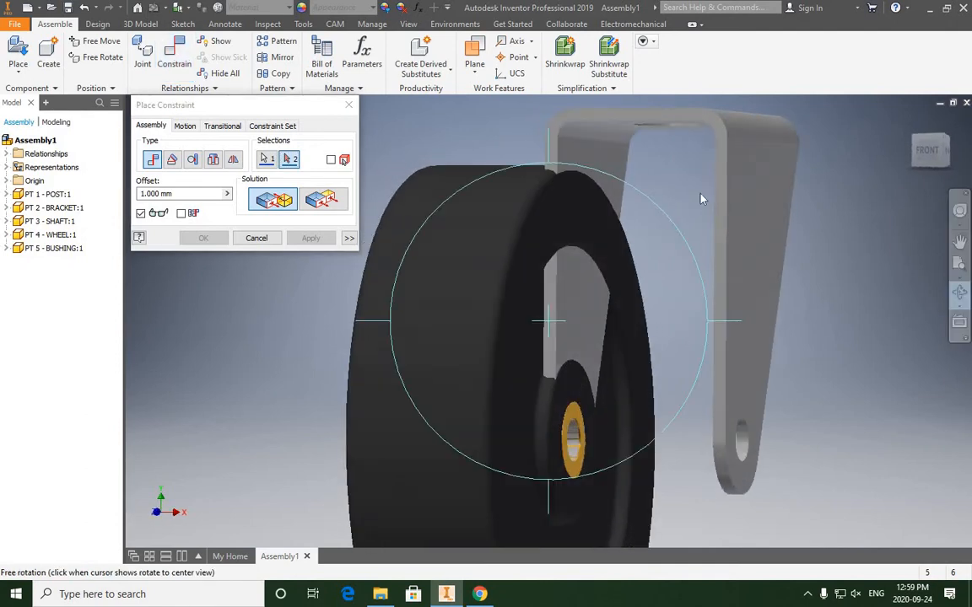
{"action": "right_click", "coordinate": [676, 193]}
{"action": "left_click", "coordinate": [711, 195]}
{"action": "left_click", "coordinate": [587, 209]}
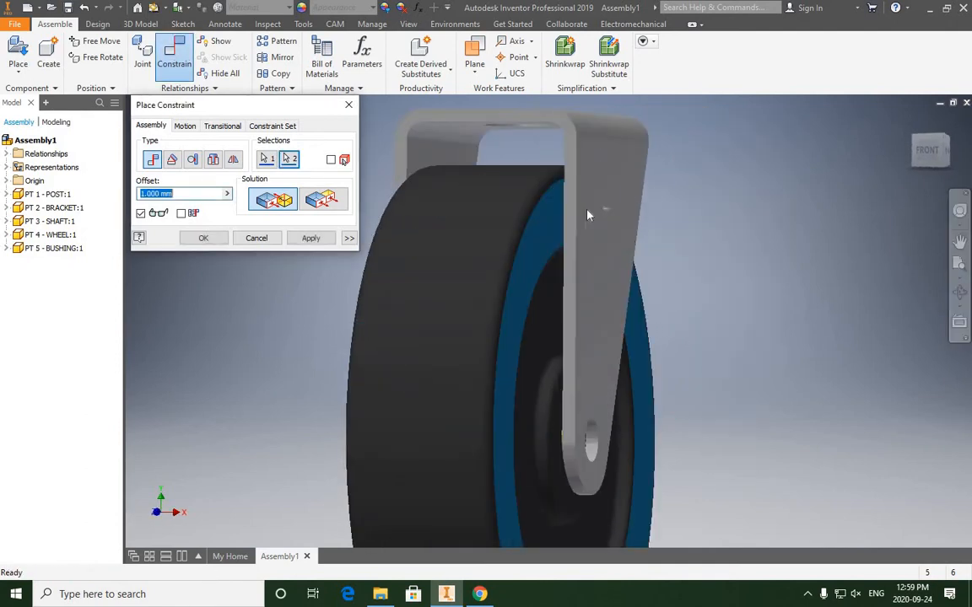
{"action": "left_click", "coordinate": [311, 238]}
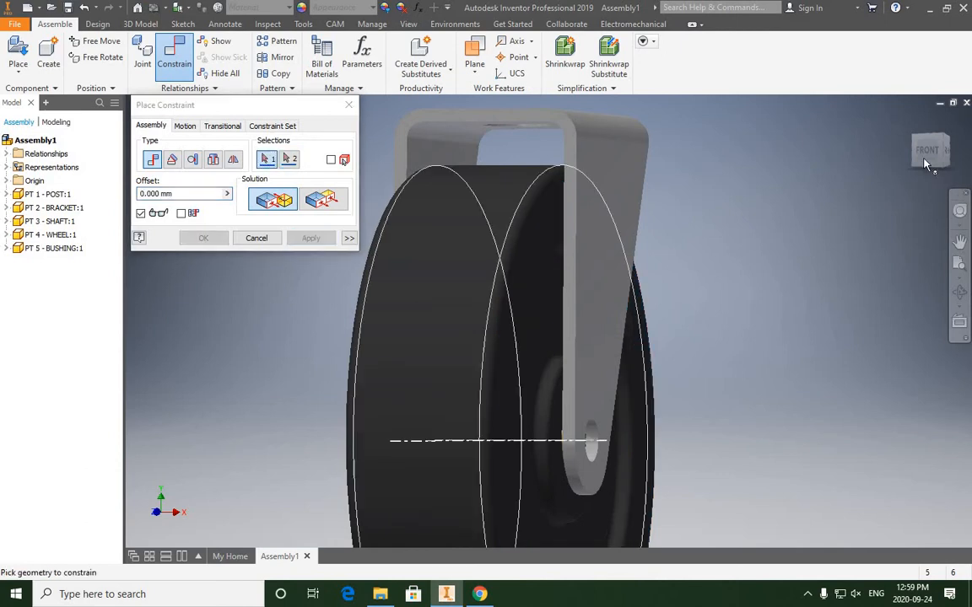
Step: Examine the clearance between the wheel and both bracket arms from the front, and return to an isometric view showing the shaft
{"action": "scroll", "coordinate": [607, 249], "scroll_direction": "down", "scroll_amount": 10}
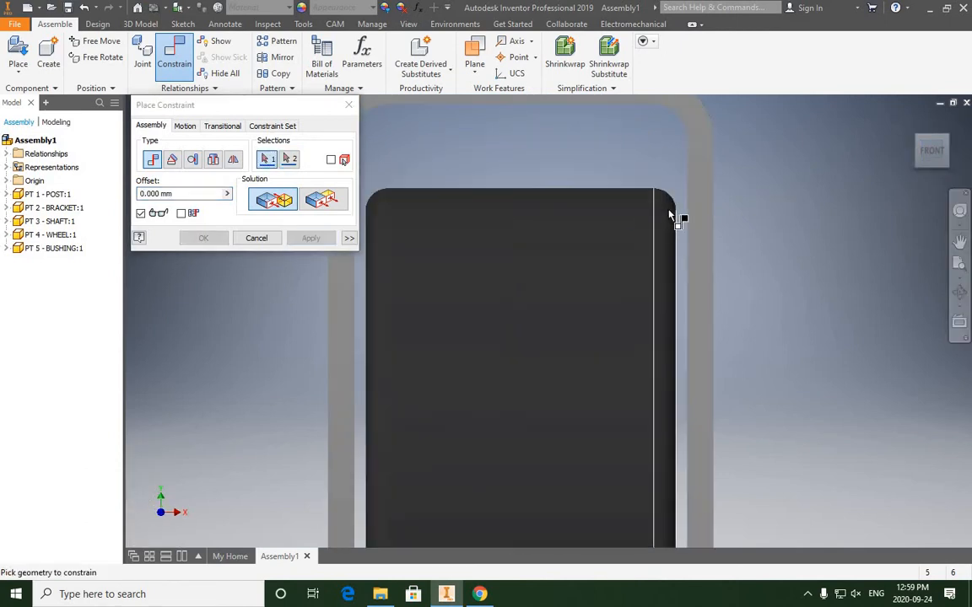
{"action": "scroll", "coordinate": [633, 221], "scroll_direction": "up", "scroll_amount": 5}
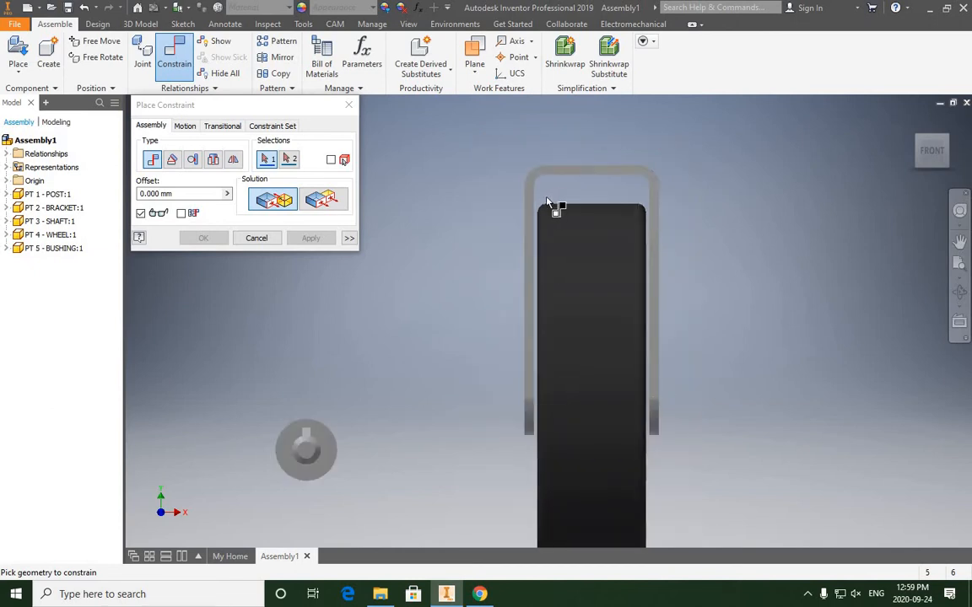
{"action": "scroll", "coordinate": [531, 224], "scroll_direction": "down", "scroll_amount": 3}
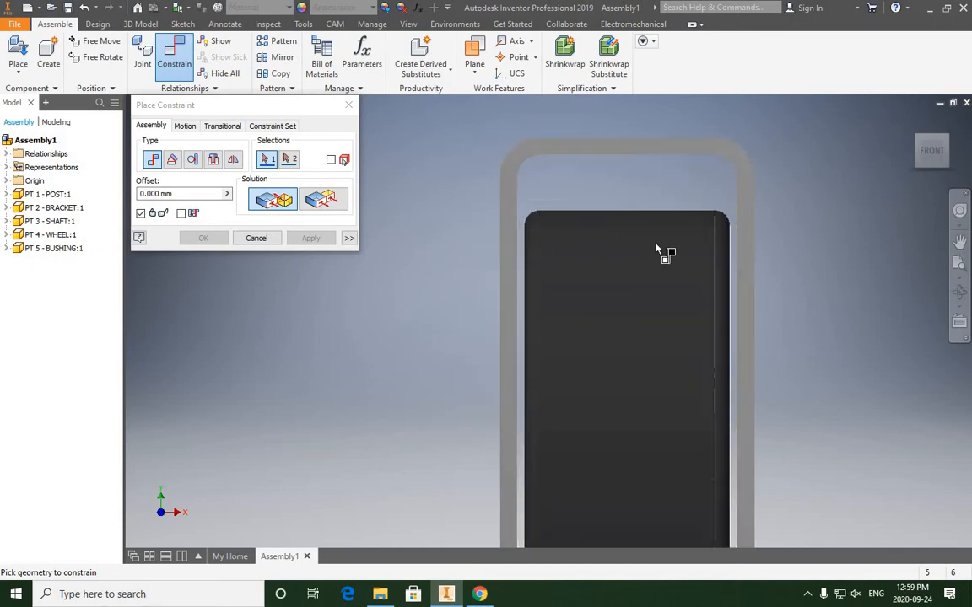
{"action": "scroll", "coordinate": [585, 281], "scroll_direction": "up", "scroll_amount": 5}
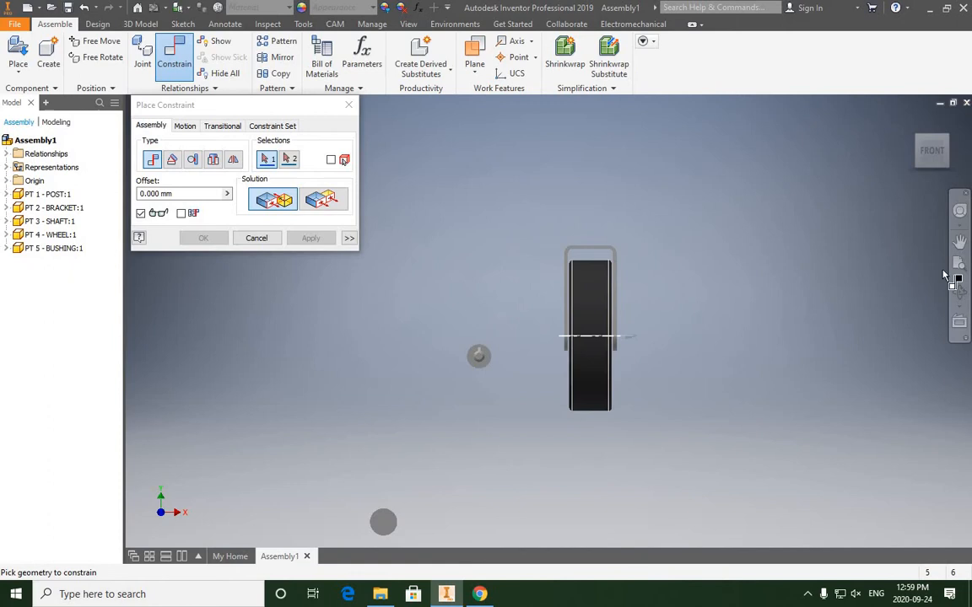
{"action": "left_click", "coordinate": [923, 148]}
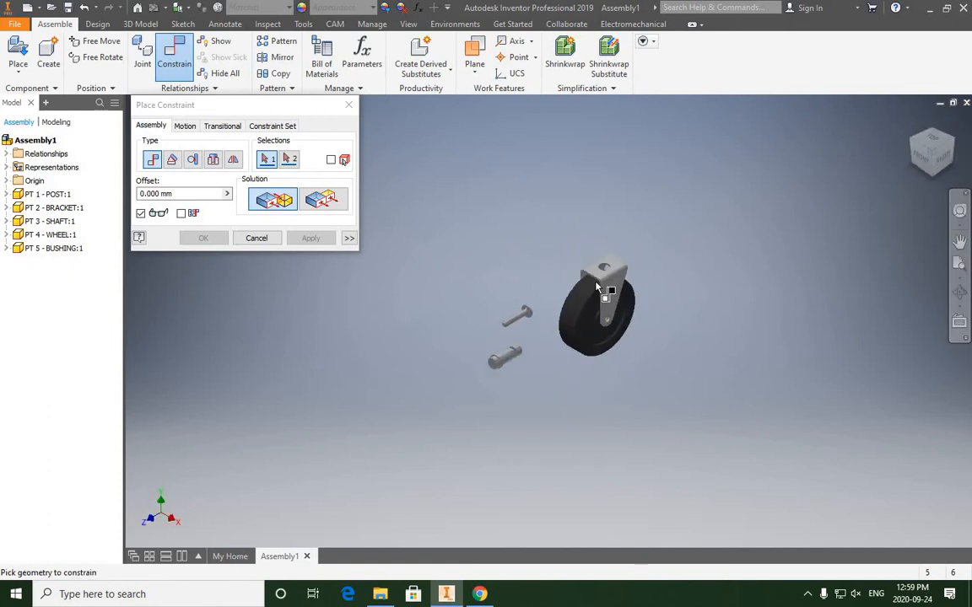
{"action": "scroll", "coordinate": [531, 253], "scroll_direction": "down", "scroll_amount": 4}
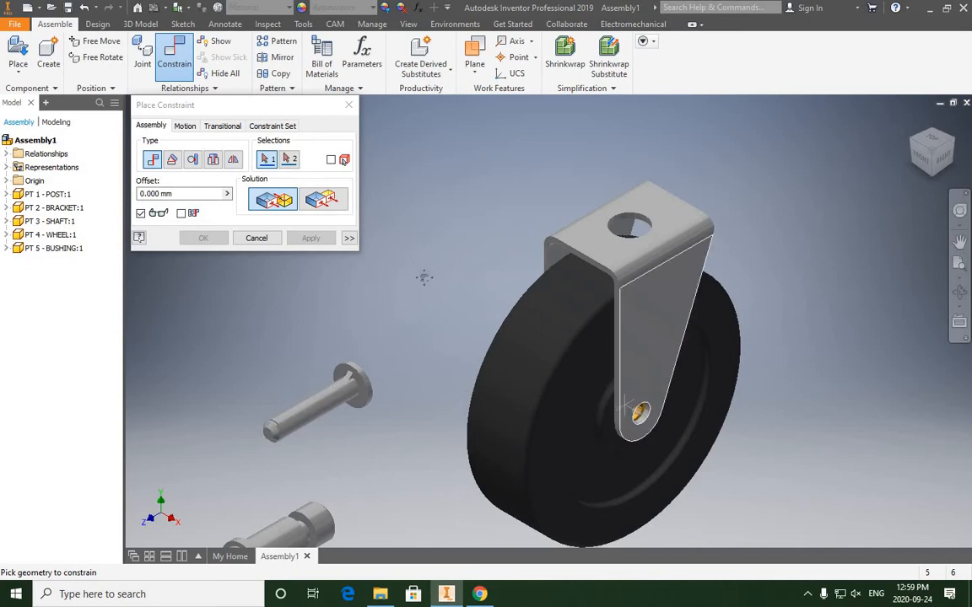
{"action": "middle_click_drag", "start_coordinate": [422, 217], "coordinate": [492, 282]}
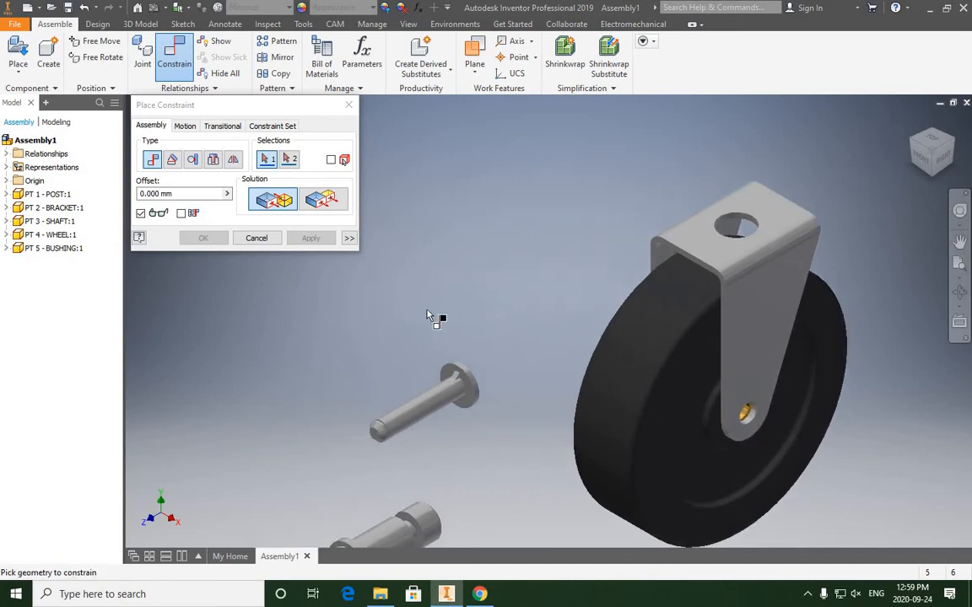
Step: Close the constraint command and freely rotate the shaft so its tip points toward the wheel and its head faces away
{"action": "left_click", "coordinate": [267, 239]}
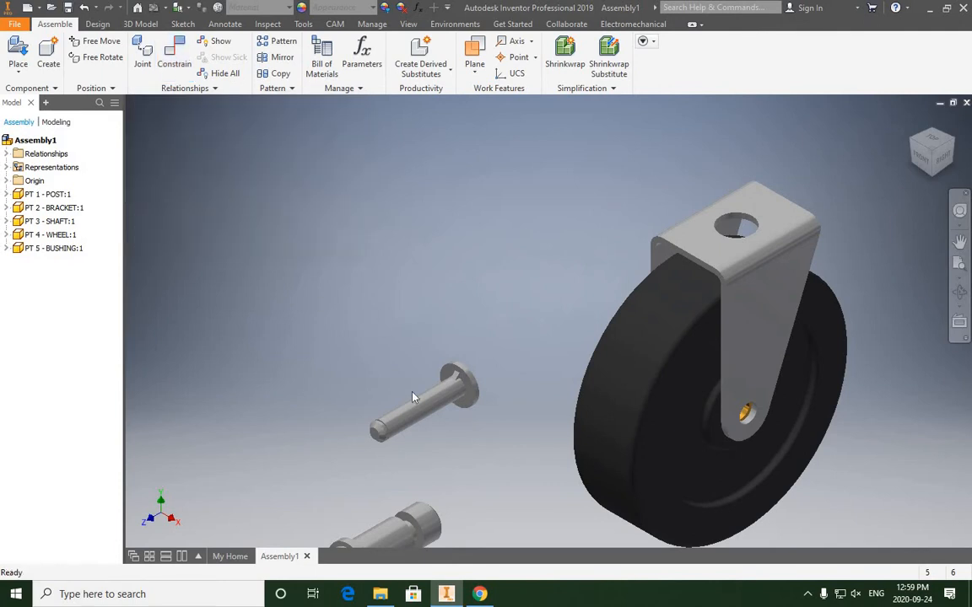
{"action": "left_click", "coordinate": [97, 56]}
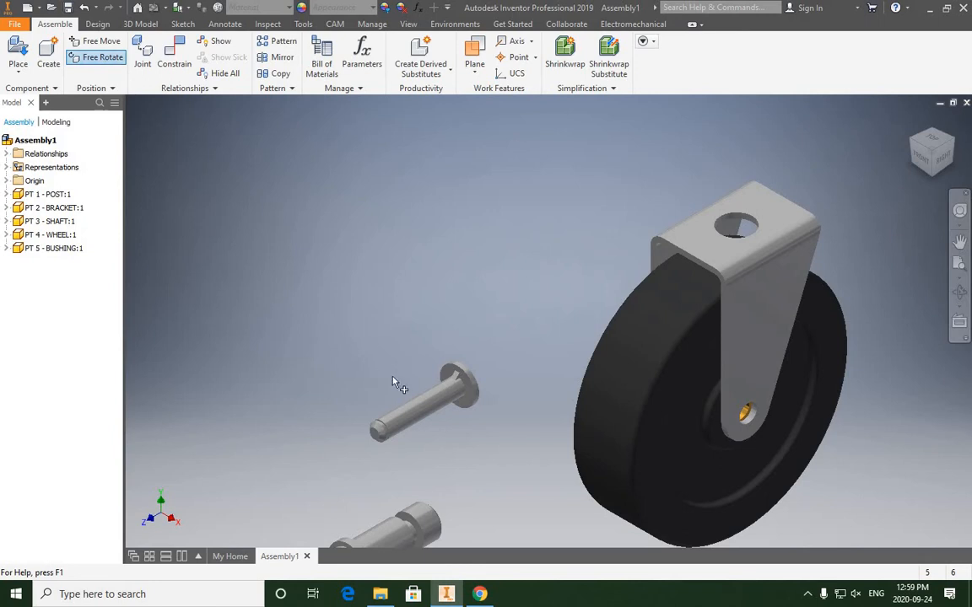
{"action": "left_click", "coordinate": [426, 392]}
{"action": "left_click_drag", "start_coordinate": [387, 361], "coordinate": [428, 423]}
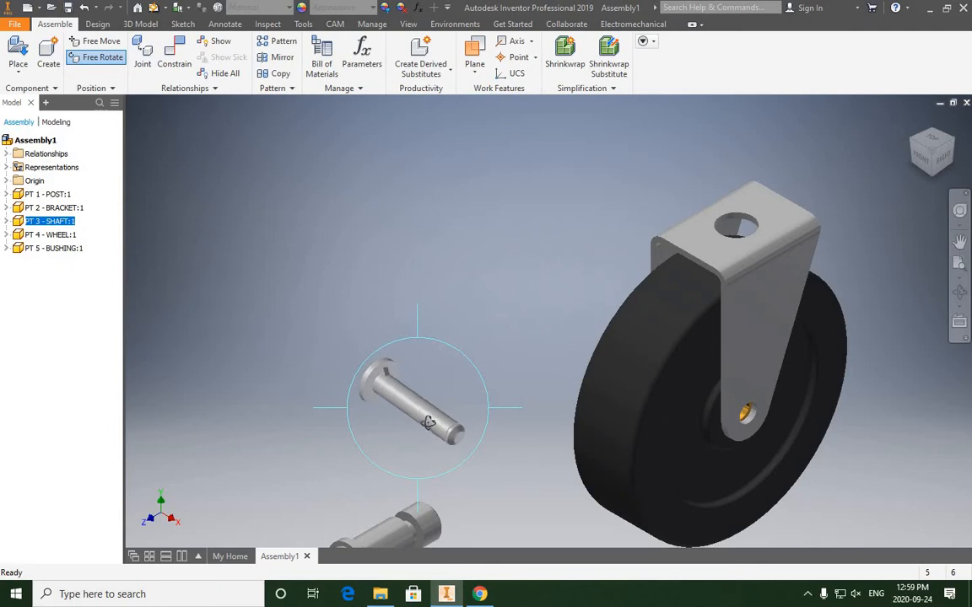
{"action": "left_click", "coordinate": [491, 294]}
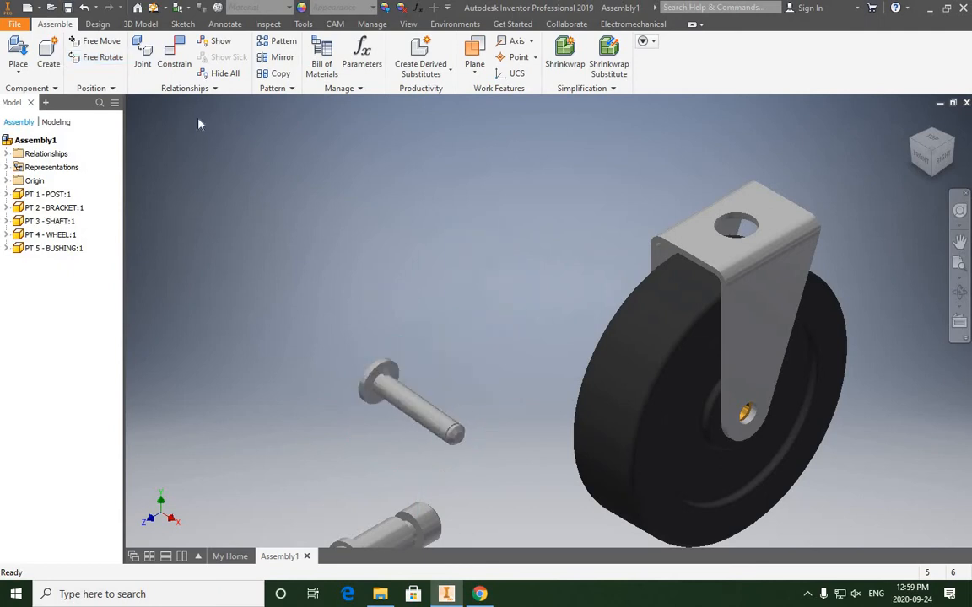
Step: Freely move the shaft into the open space beside the bracket's keyed arm hole, with its tip facing the wheel
{"action": "left_click", "coordinate": [102, 40]}
{"action": "left_click_drag", "start_coordinate": [425, 403], "coordinate": [500, 285]}
{"action": "left_click", "coordinate": [959, 293]}
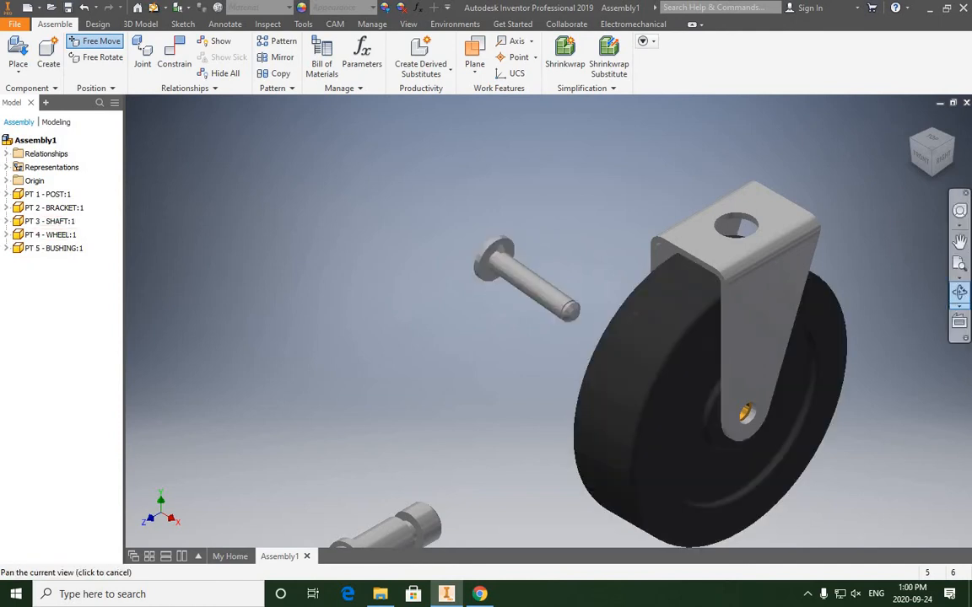
{"action": "left_click_drag", "start_coordinate": [548, 325], "coordinate": [680, 227]}
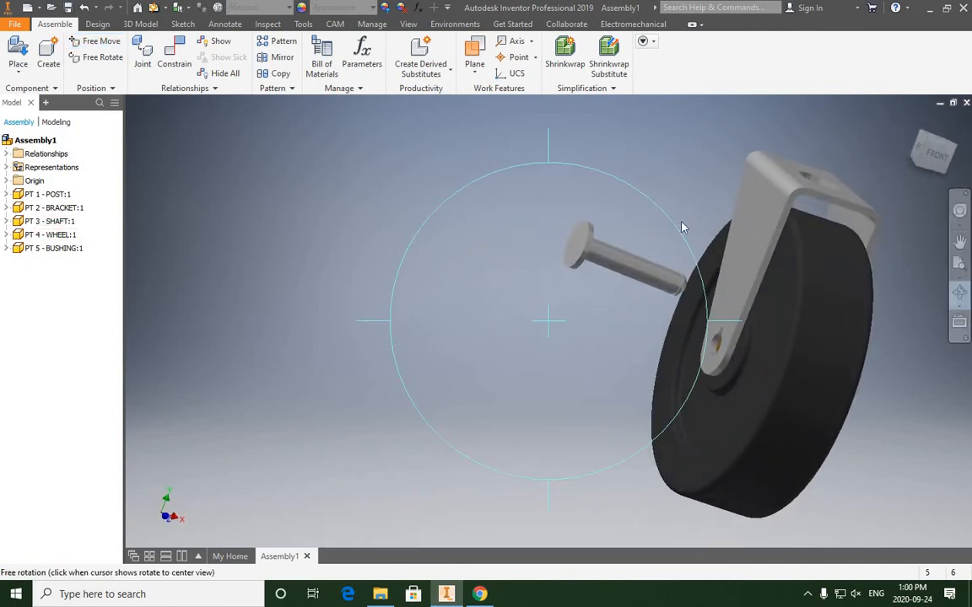
{"action": "right_click", "coordinate": [650, 221]}
{"action": "left_click", "coordinate": [579, 224]}
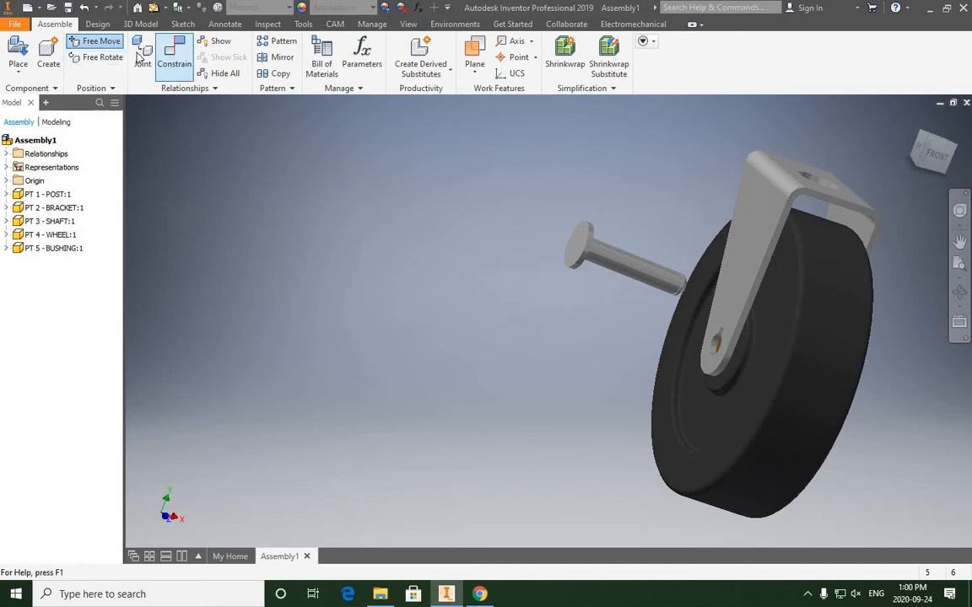
{"action": "left_click_drag", "start_coordinate": [630, 267], "coordinate": [563, 296]}
Step: Examine the key under the shaft's head and the matching slot in the bracket's arm hole
{"action": "left_click", "coordinate": [958, 293]}
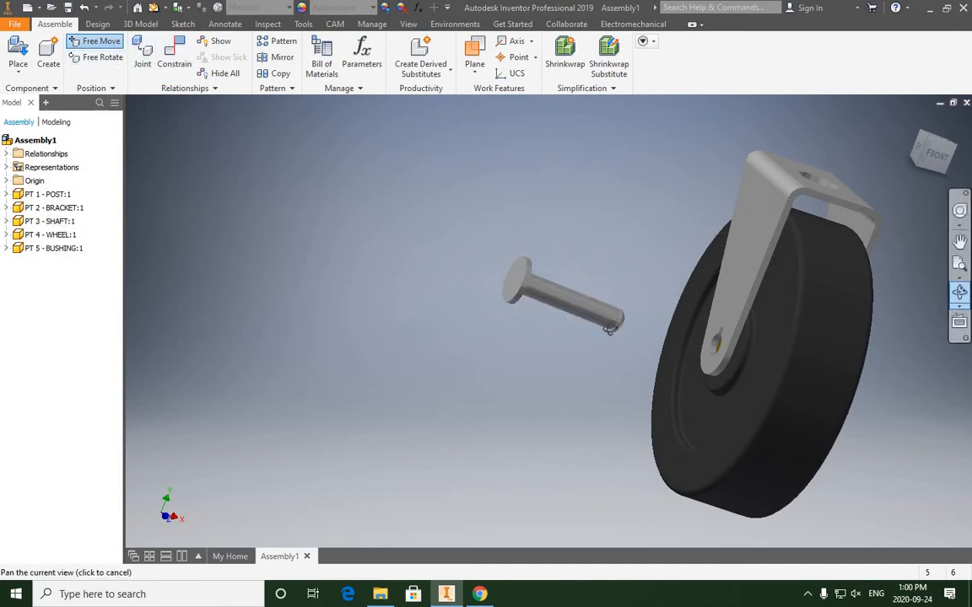
{"action": "left_click_drag", "start_coordinate": [506, 308], "coordinate": [541, 234]}
{"action": "right_click", "coordinate": [582, 228]}
{"action": "left_click", "coordinate": [492, 270]}
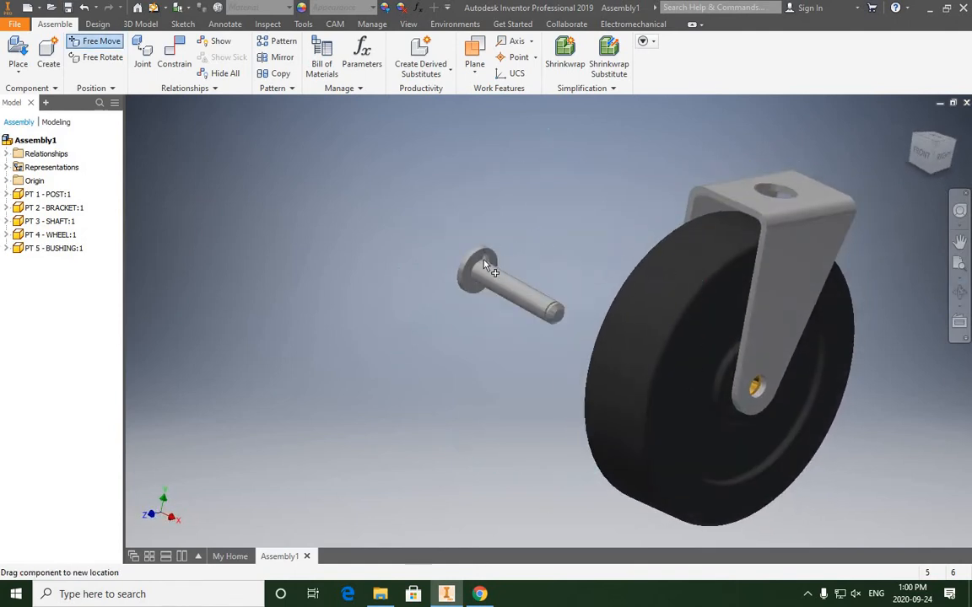
{"action": "left_click", "coordinate": [959, 292]}
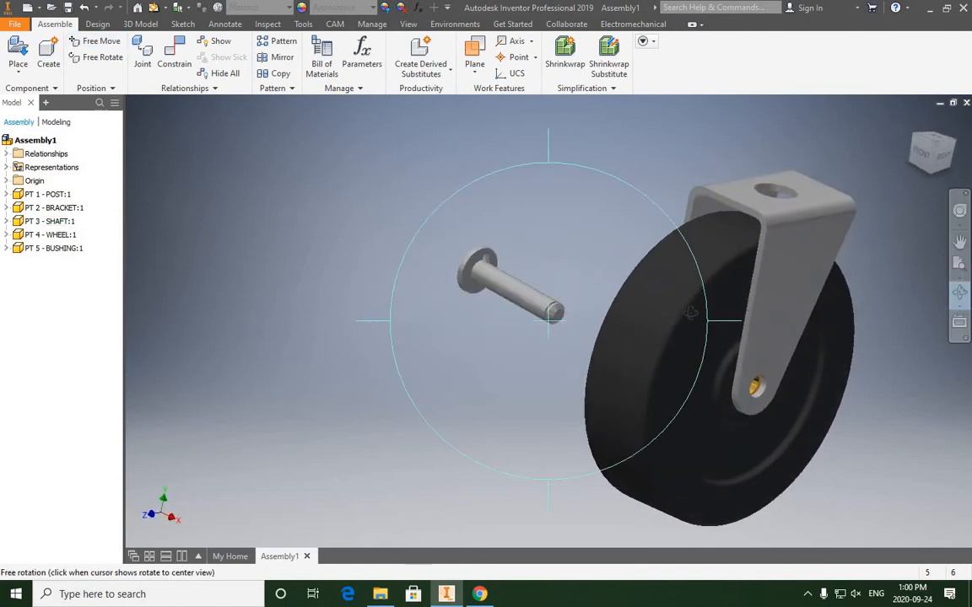
{"action": "left_click_drag", "start_coordinate": [621, 282], "coordinate": [705, 341]}
{"action": "scroll", "coordinate": [719, 332], "scroll_direction": "down", "scroll_amount": 5}
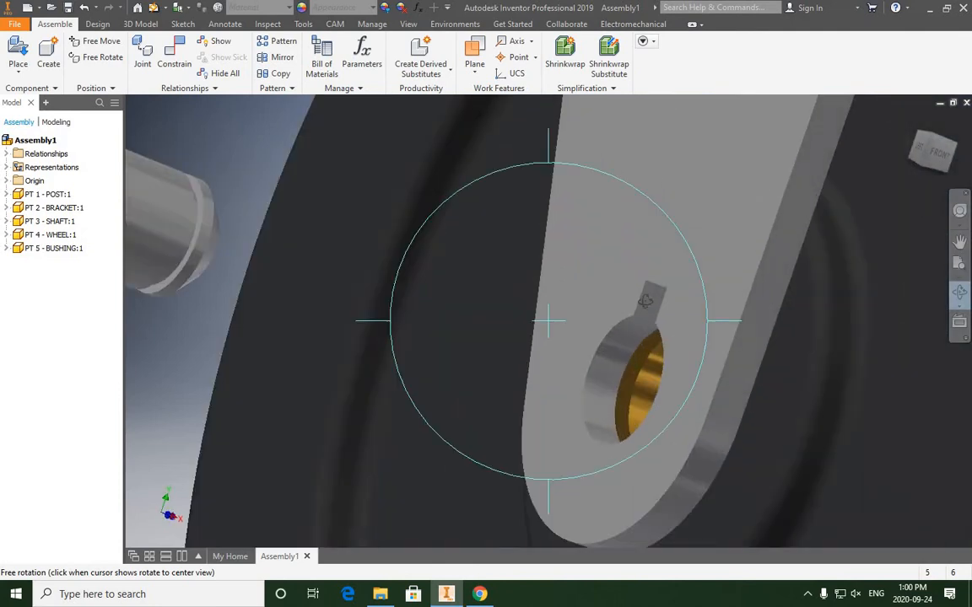
{"action": "scroll", "coordinate": [645, 302], "scroll_direction": "up", "scroll_amount": 5}
{"action": "left_click_drag", "start_coordinate": [434, 169], "coordinate": [491, 157]}
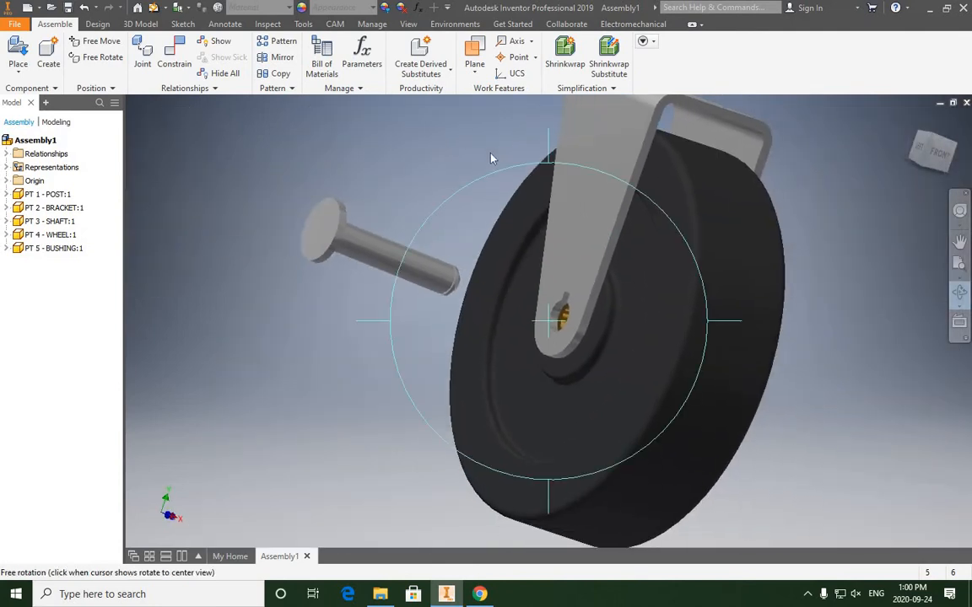
{"action": "right_click", "coordinate": [492, 158]}
{"action": "left_click", "coordinate": [409, 213]}
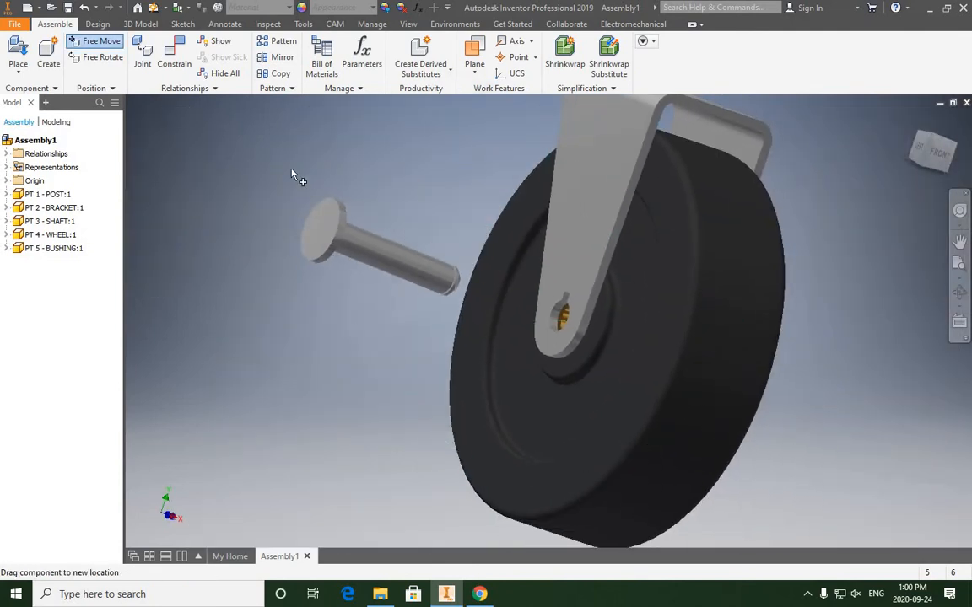
Step: Mate the shaft's axis with the axis of the bracket's arm hole at 0 mm offset
{"action": "left_click", "coordinate": [173, 55]}
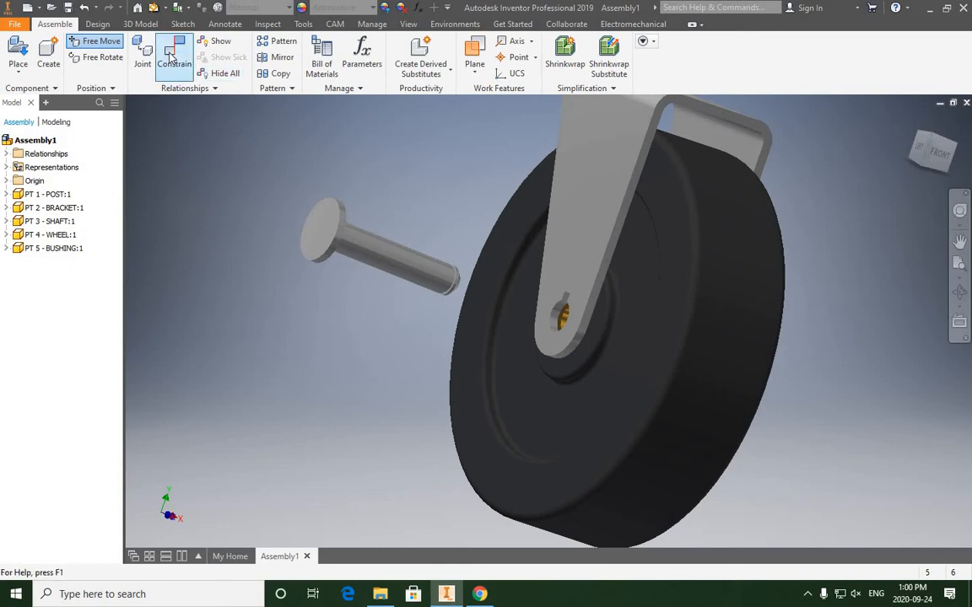
{"action": "left_click", "coordinate": [388, 263]}
{"action": "scroll", "coordinate": [561, 318], "scroll_direction": "down", "scroll_amount": 3}
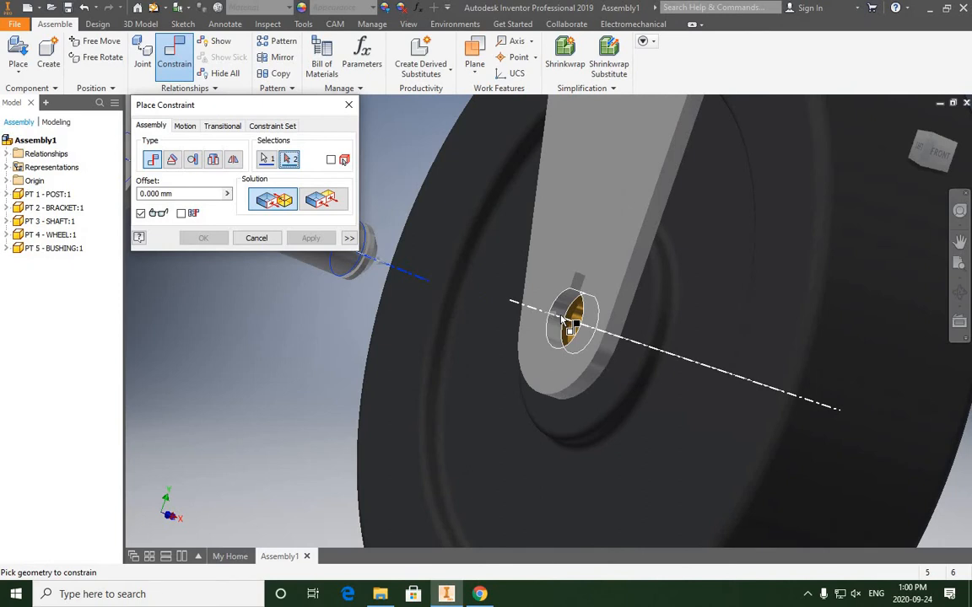
{"action": "left_click", "coordinate": [582, 340]}
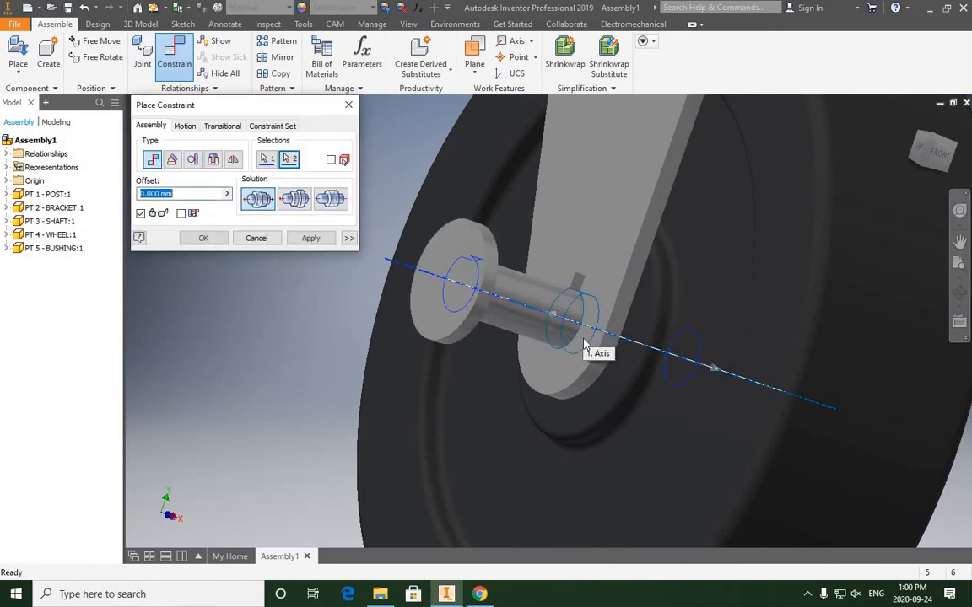
{"action": "left_click", "coordinate": [311, 238]}
Step: Examine how the shaft's key lines up with the slot in the bracket's arm hole, and close the constraint command
{"action": "scroll", "coordinate": [341, 336], "scroll_direction": "up", "scroll_amount": 4}
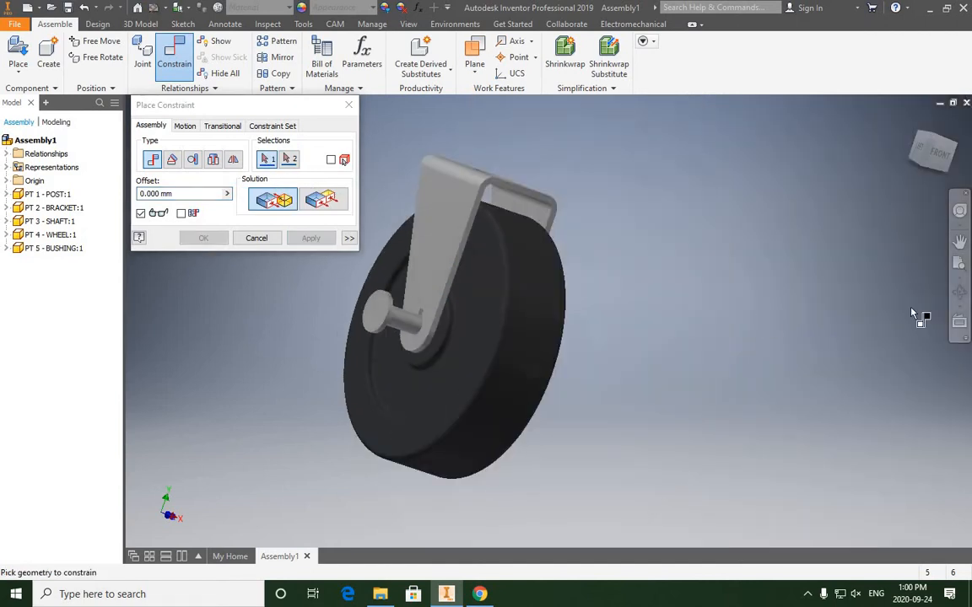
{"action": "scroll", "coordinate": [406, 267], "scroll_direction": "down", "scroll_amount": 4}
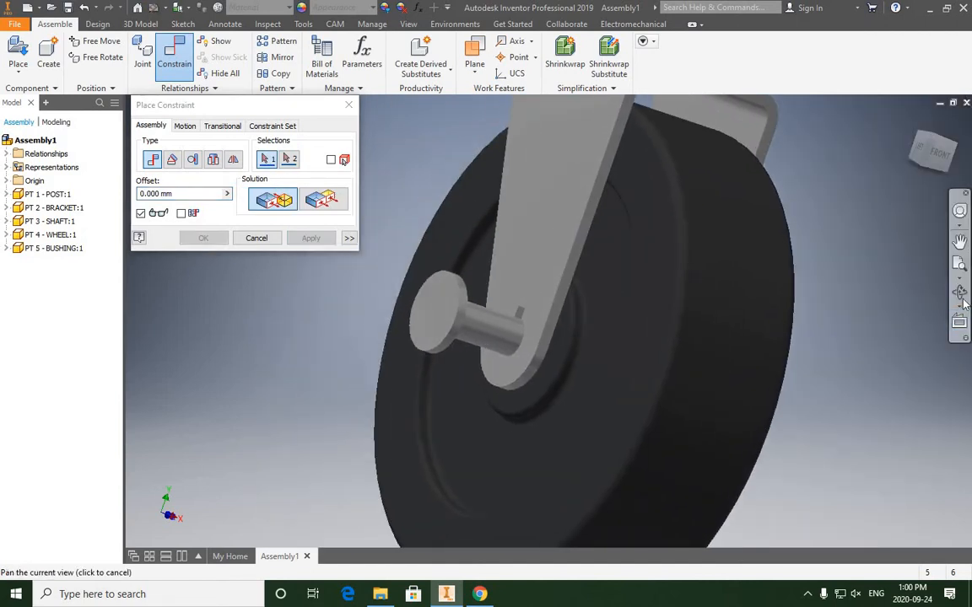
{"action": "left_click", "coordinate": [960, 293]}
{"action": "left_click_drag", "start_coordinate": [531, 321], "coordinate": [384, 321]}
{"action": "scroll", "coordinate": [578, 279], "scroll_direction": "down", "scroll_amount": 4}
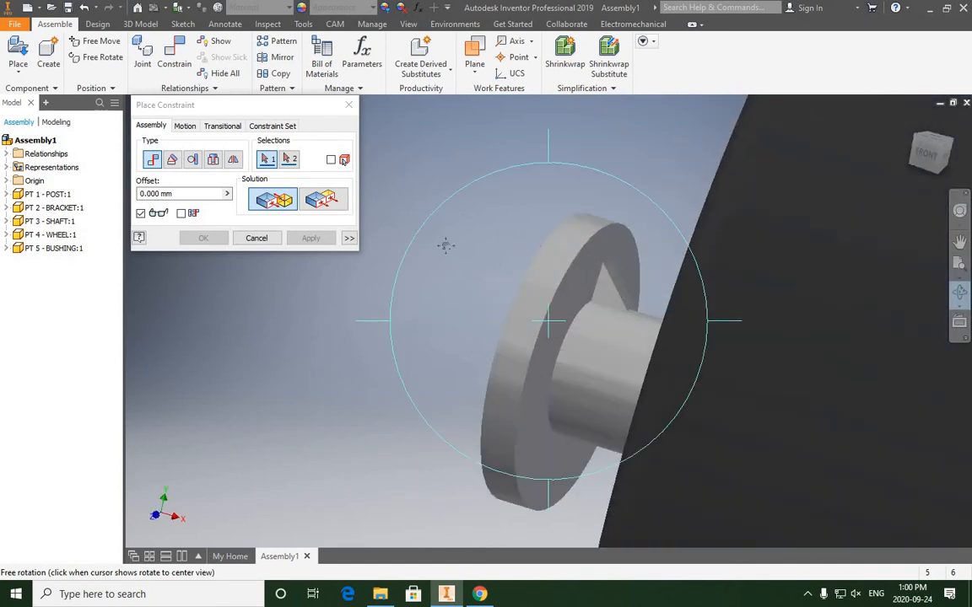
{"action": "middle_click_drag", "start_coordinate": [518, 300], "coordinate": [337, 306]}
{"action": "left_click_drag", "start_coordinate": [459, 312], "coordinate": [550, 338]}
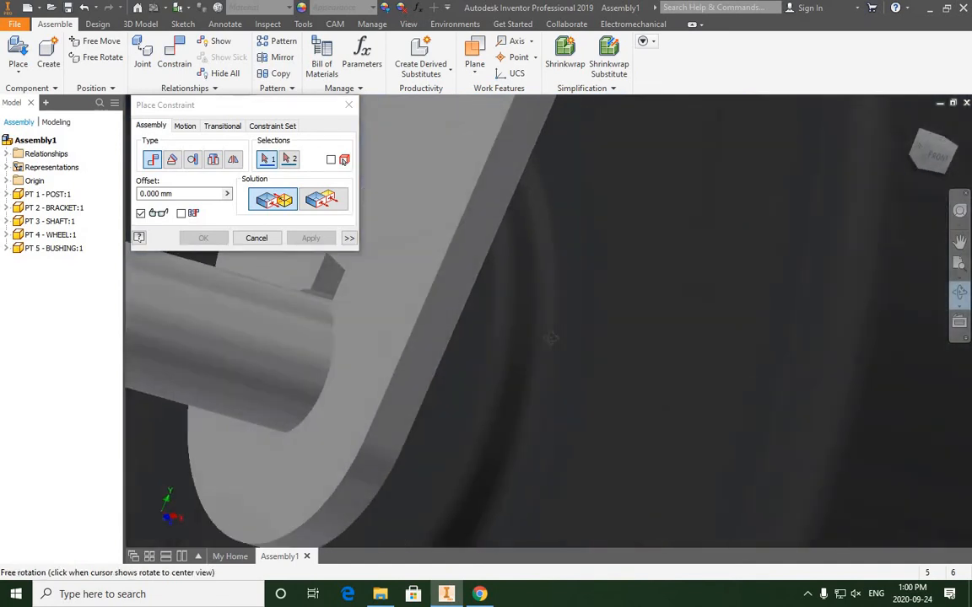
{"action": "middle_click_drag", "start_coordinate": [297, 280], "coordinate": [520, 306]}
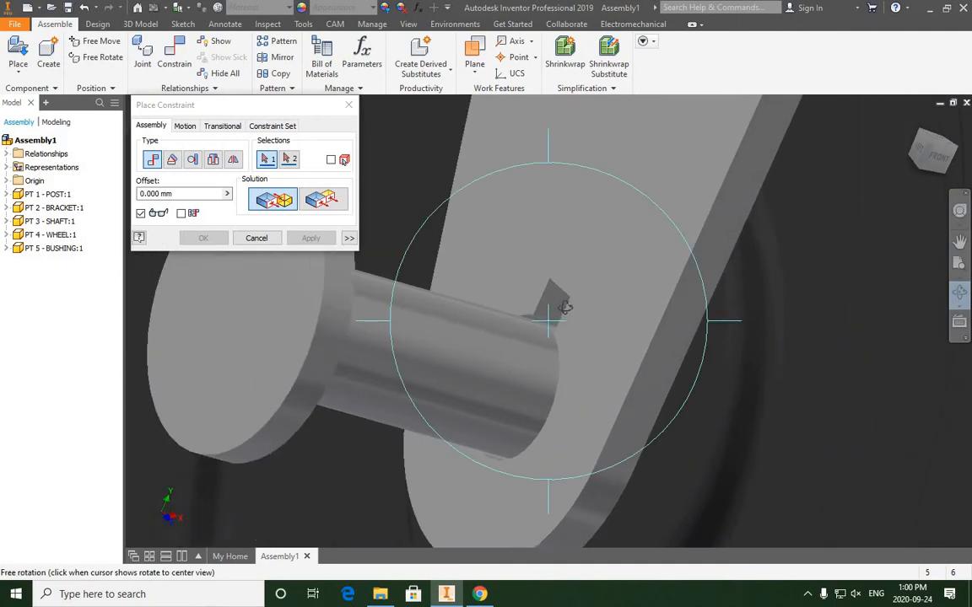
{"action": "left_click", "coordinate": [271, 241]}
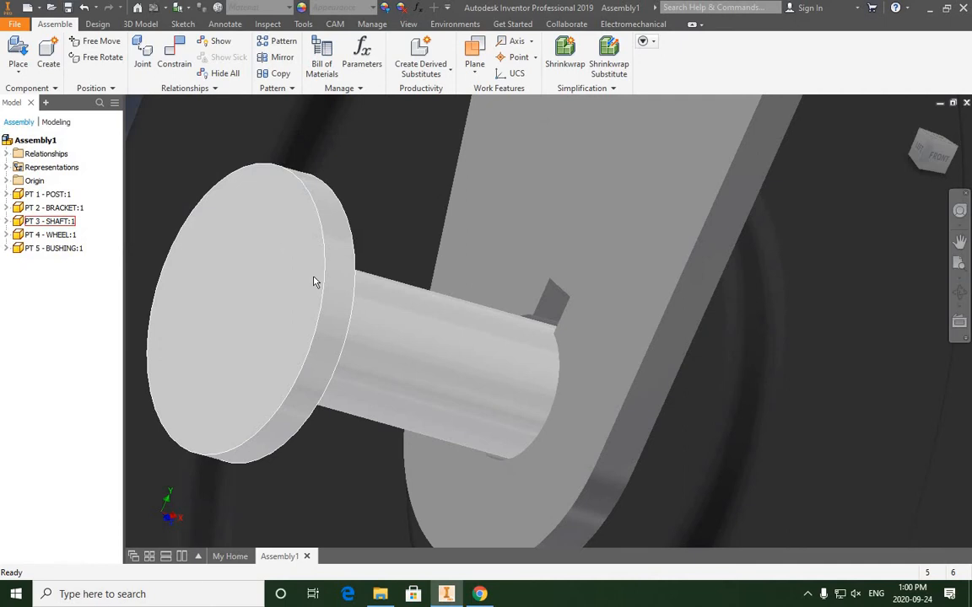
{"action": "mouse_move", "coordinate": [335, 302]}
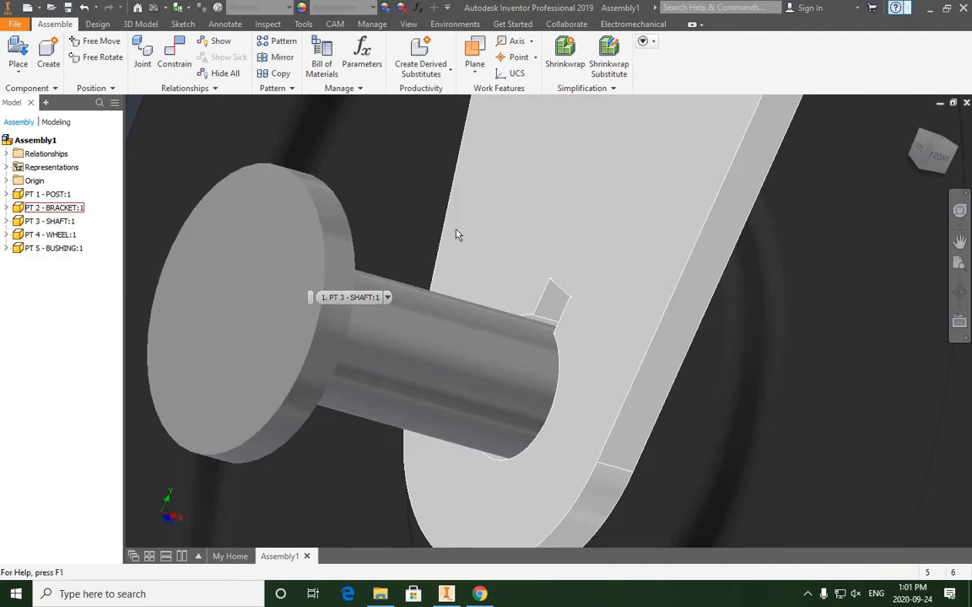
{"action": "left_click", "coordinate": [267, 122]}
{"action": "left_click", "coordinate": [207, 73]}
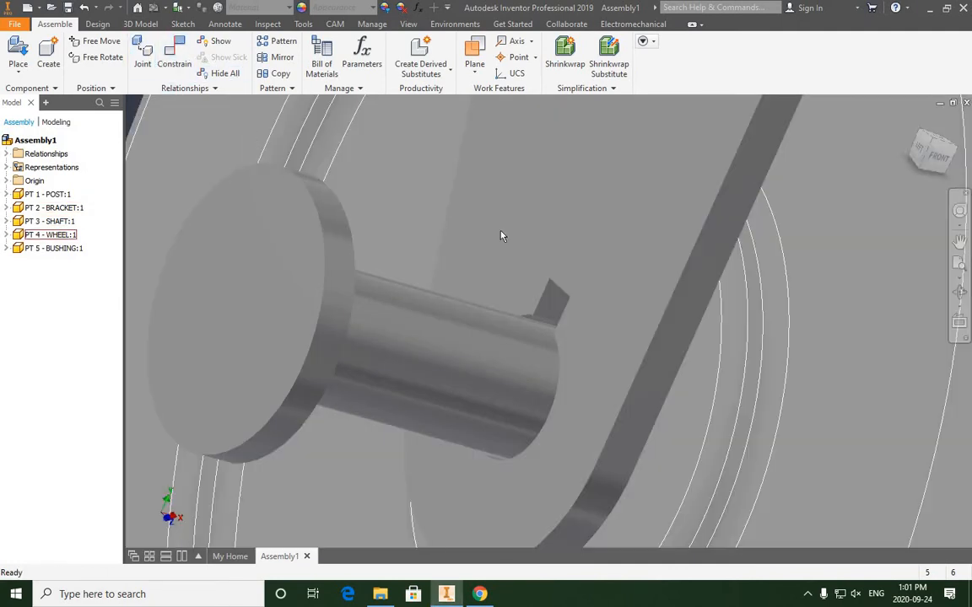
{"action": "left_click", "coordinate": [712, 319]}
Step: Mate the side face of the shaft's key with the side face of the bracket's slot at an offset of 0.25 mm
{"action": "left_click", "coordinate": [959, 293]}
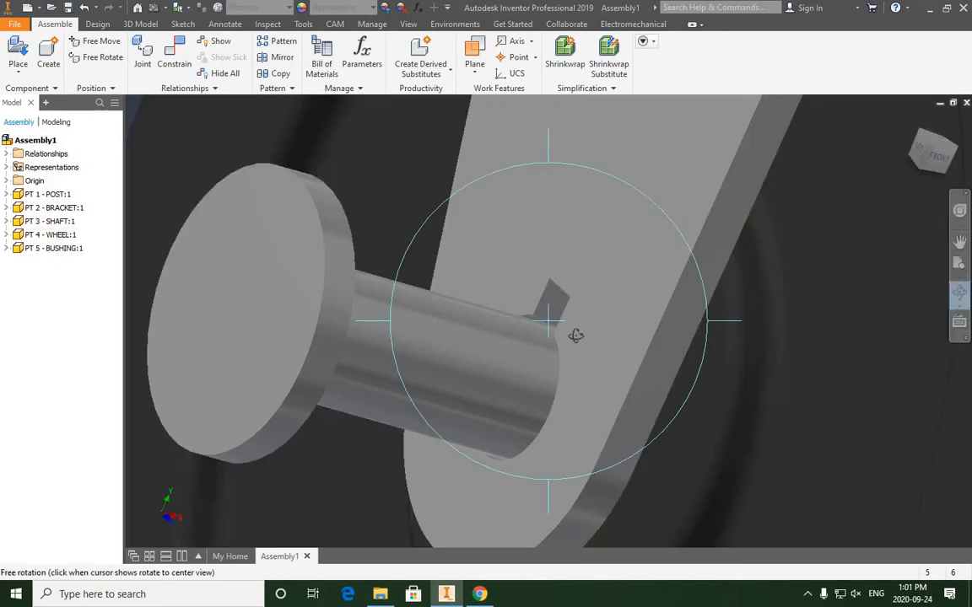
{"action": "left_click_drag", "start_coordinate": [575, 332], "coordinate": [608, 222]}
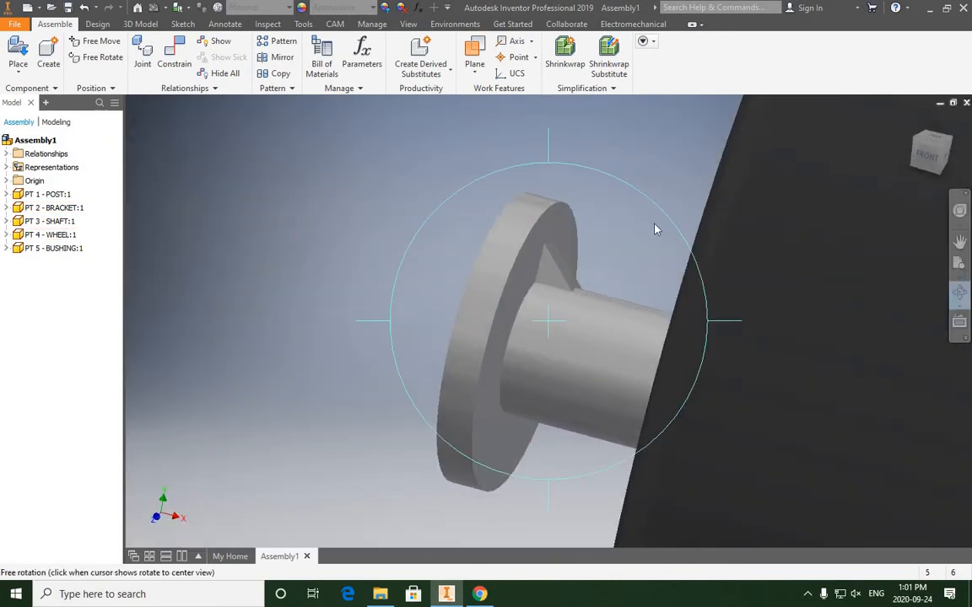
{"action": "right_click", "coordinate": [559, 254]}
{"action": "left_click", "coordinate": [581, 281]}
{"action": "left_click", "coordinate": [174, 55]}
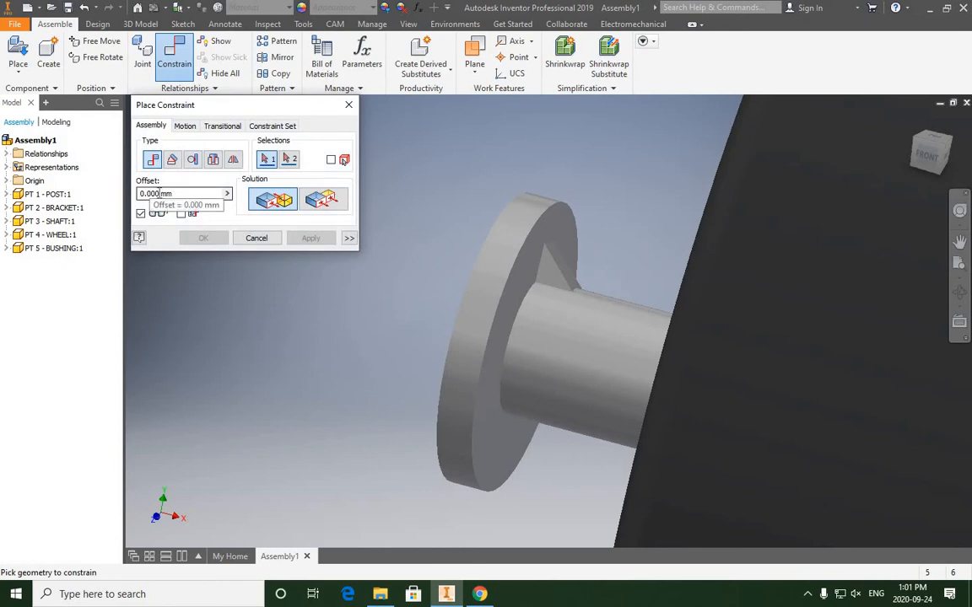
{"action": "left_click", "coordinate": [133, 194]}
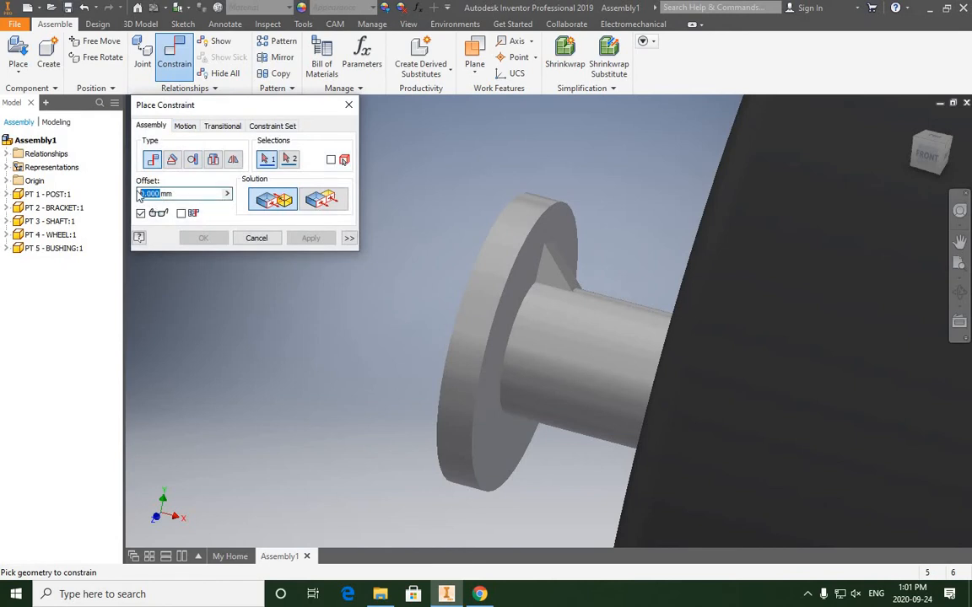
{"action": "key", "text": "BackSpace"}
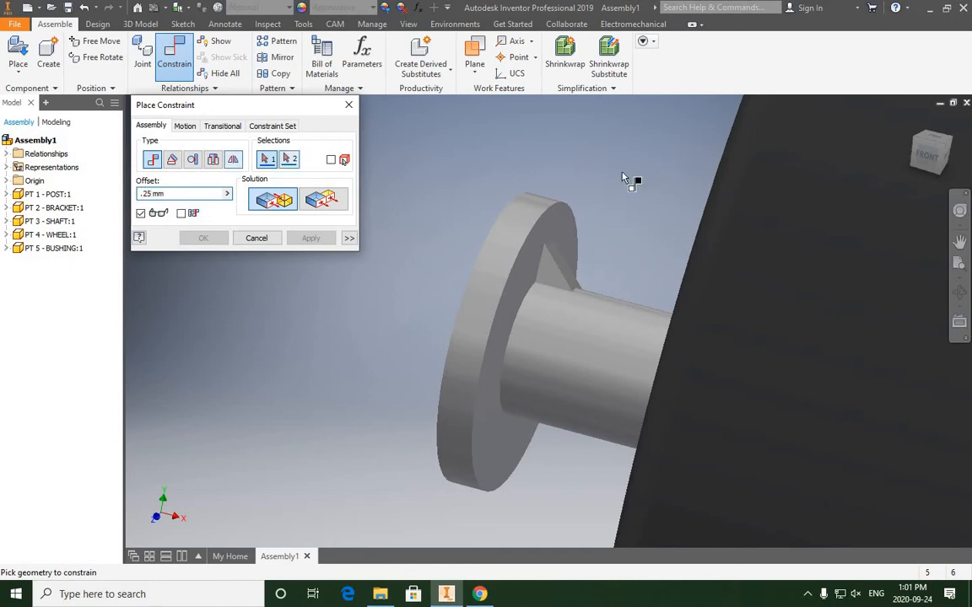
{"action": "left_click", "coordinate": [553, 274]}
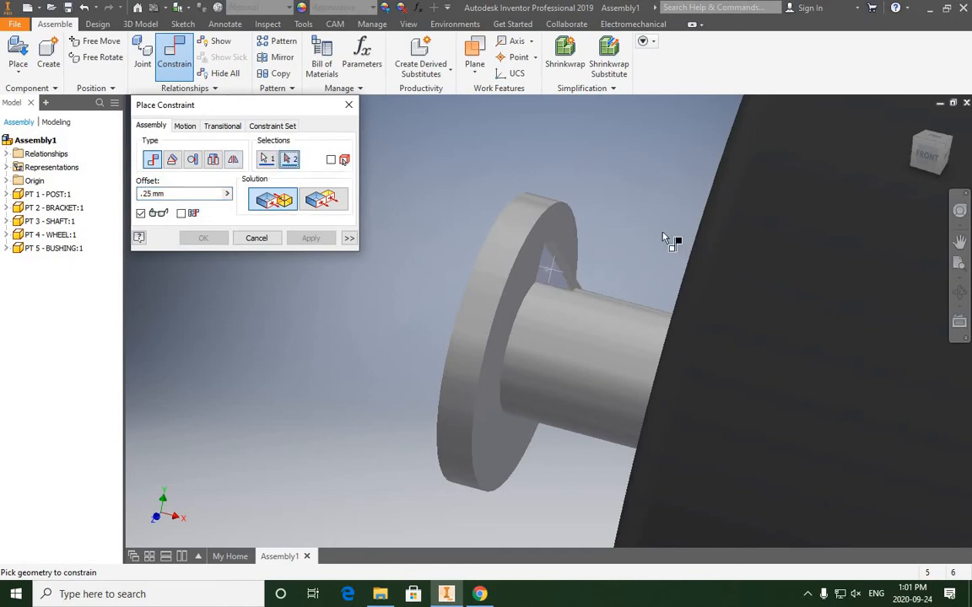
{"action": "scroll", "coordinate": [662, 237], "scroll_direction": "up", "scroll_amount": 3}
{"action": "left_click", "coordinate": [958, 292]}
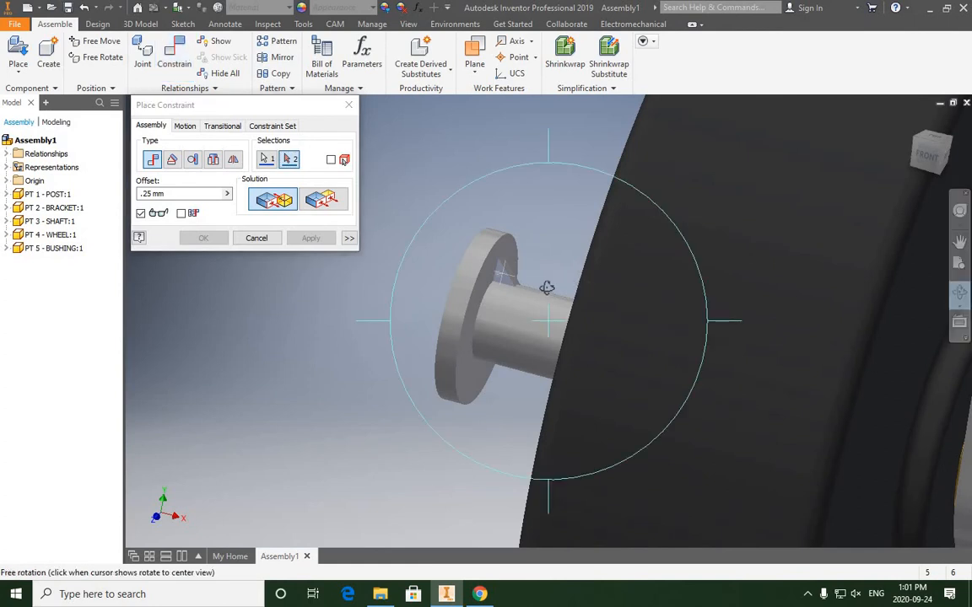
{"action": "left_click_drag", "start_coordinate": [547, 287], "coordinate": [843, 235]}
{"action": "right_click", "coordinate": [832, 230]}
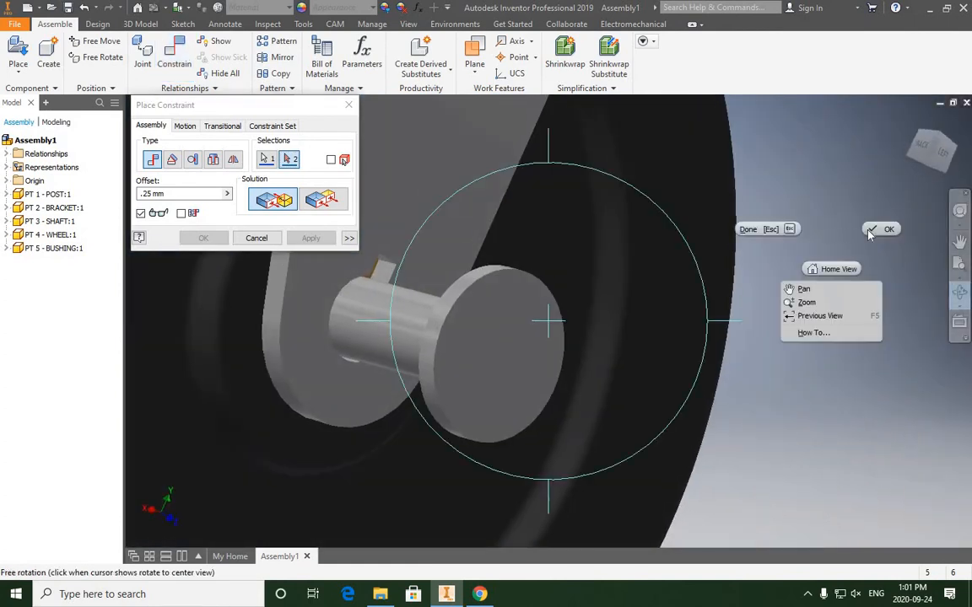
{"action": "left_click", "coordinate": [871, 230]}
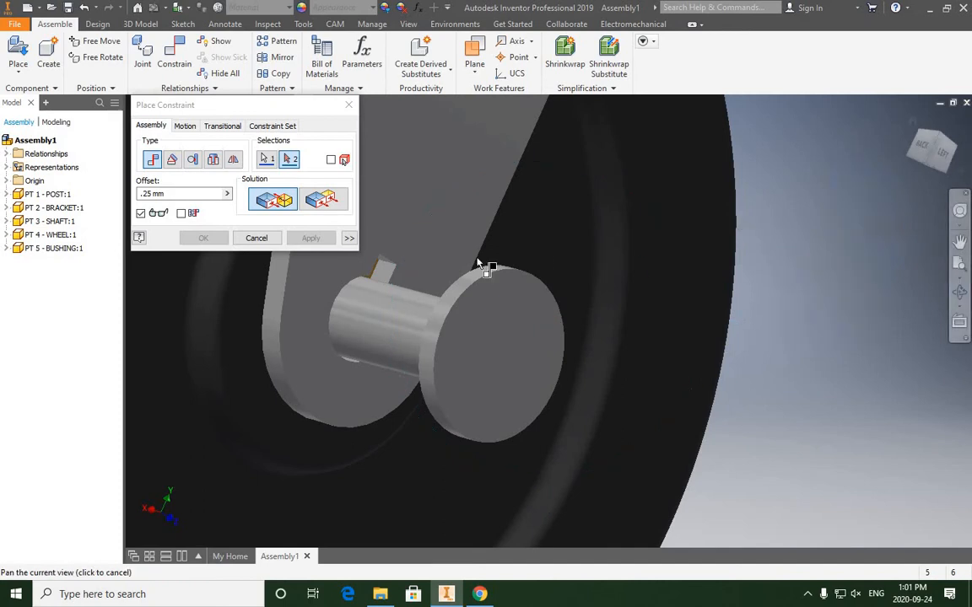
{"action": "left_click", "coordinate": [382, 274]}
{"action": "left_click", "coordinate": [323, 242]}
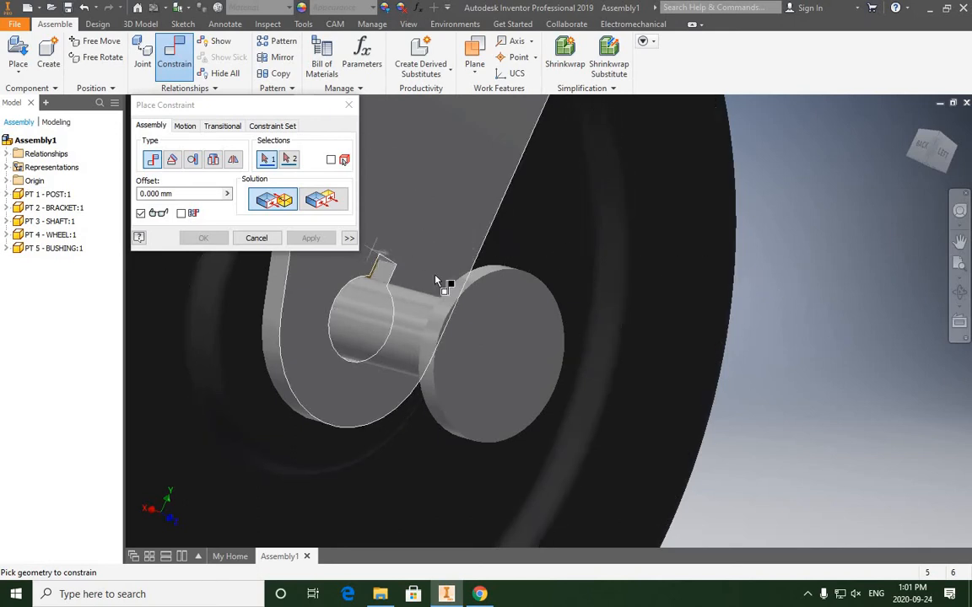
{"action": "scroll", "coordinate": [722, 305], "scroll_direction": "up", "scroll_amount": 3}
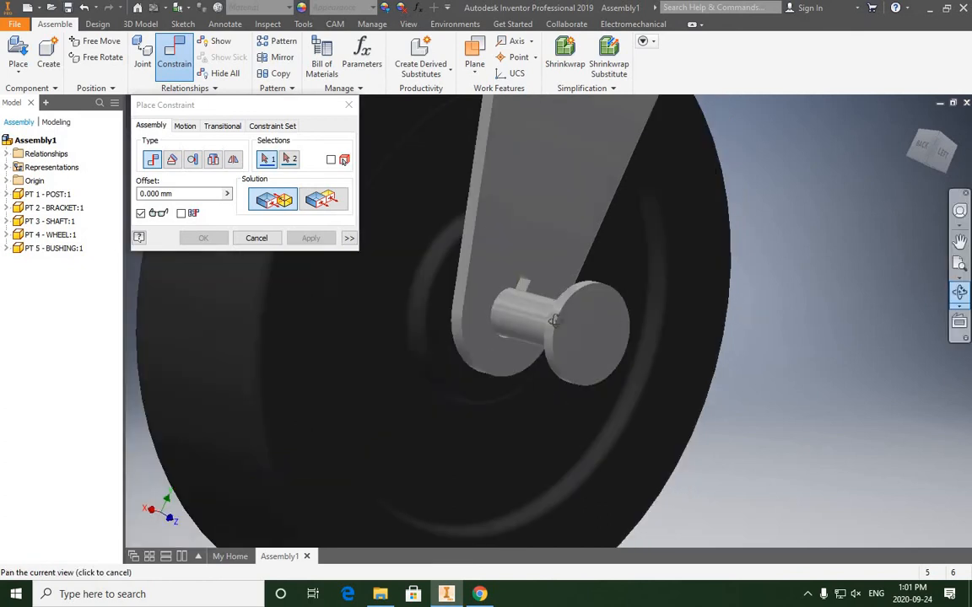
Step: Mate the inner face of the shaft's head with the outer face of the bracket's arm at 0 mm offset
{"action": "left_click", "coordinate": [959, 292]}
{"action": "left_click_drag", "start_coordinate": [551, 340], "coordinate": [722, 250]}
{"action": "right_click", "coordinate": [723, 249]}
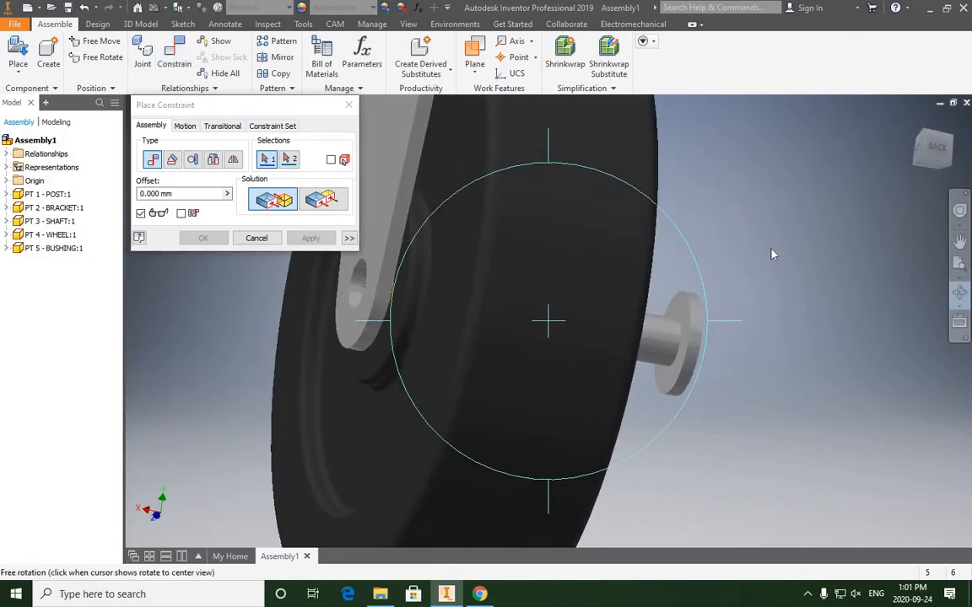
{"action": "left_click", "coordinate": [772, 251]}
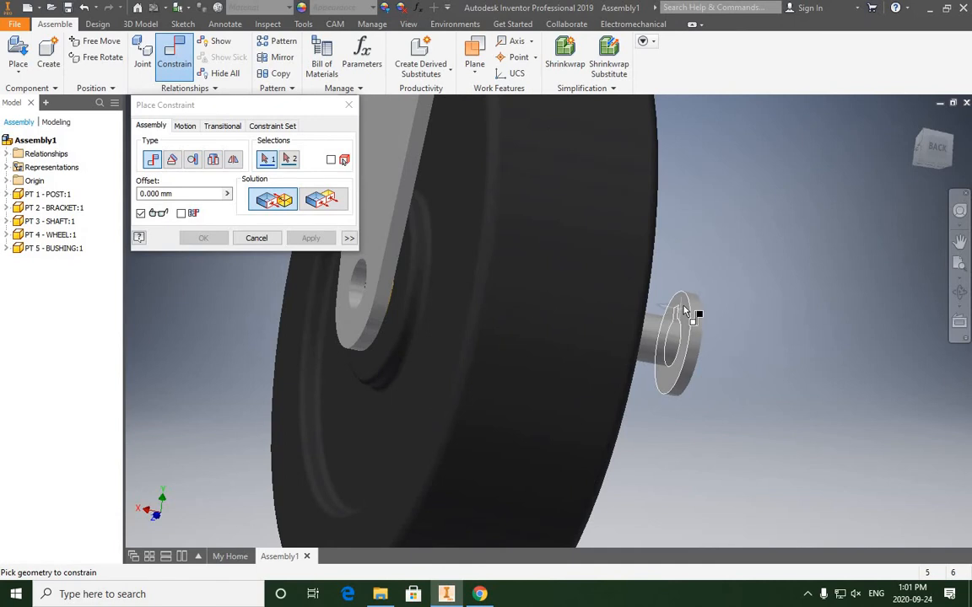
{"action": "left_click", "coordinate": [687, 312]}
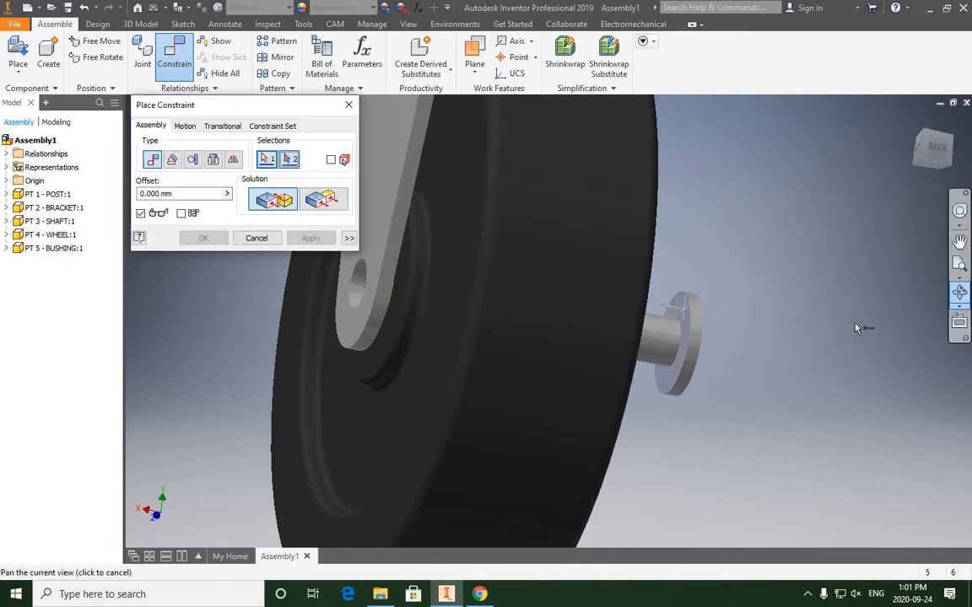
{"action": "left_click", "coordinate": [960, 292]}
{"action": "left_click_drag", "start_coordinate": [561, 312], "coordinate": [714, 226]}
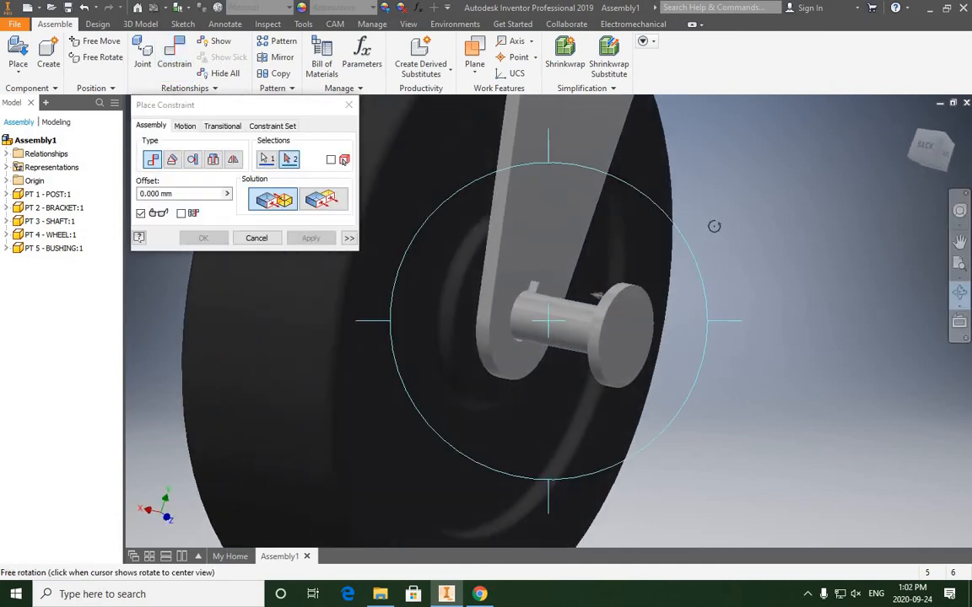
{"action": "right_click", "coordinate": [715, 230]}
{"action": "left_click", "coordinate": [769, 225]}
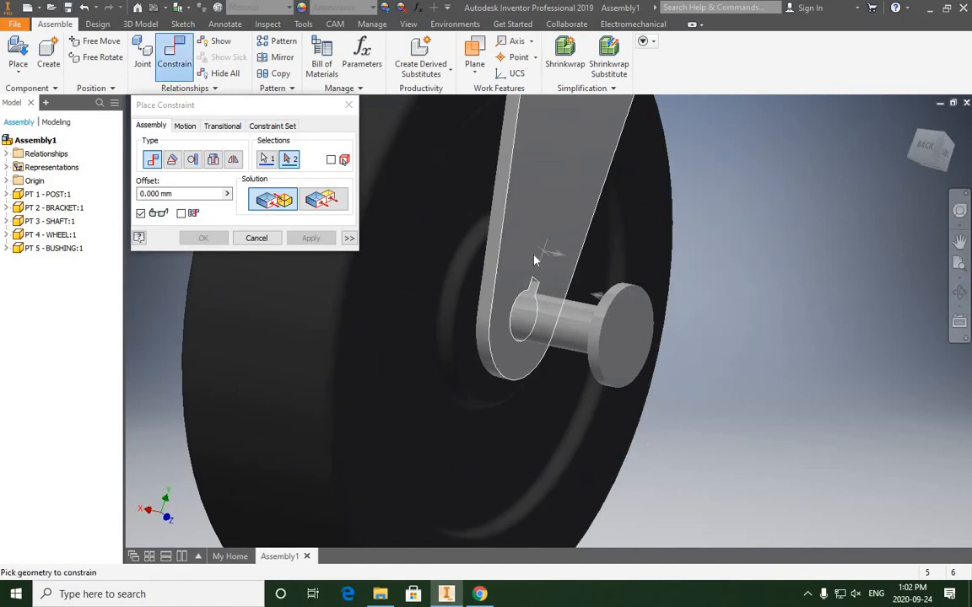
{"action": "left_click", "coordinate": [534, 257]}
{"action": "left_click", "coordinate": [311, 240]}
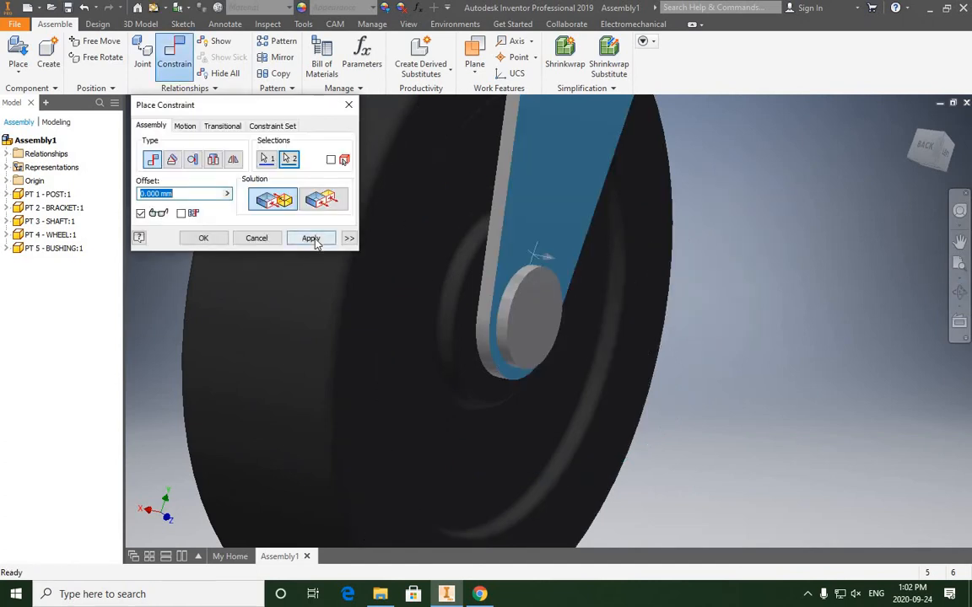
{"action": "left_click", "coordinate": [257, 240]}
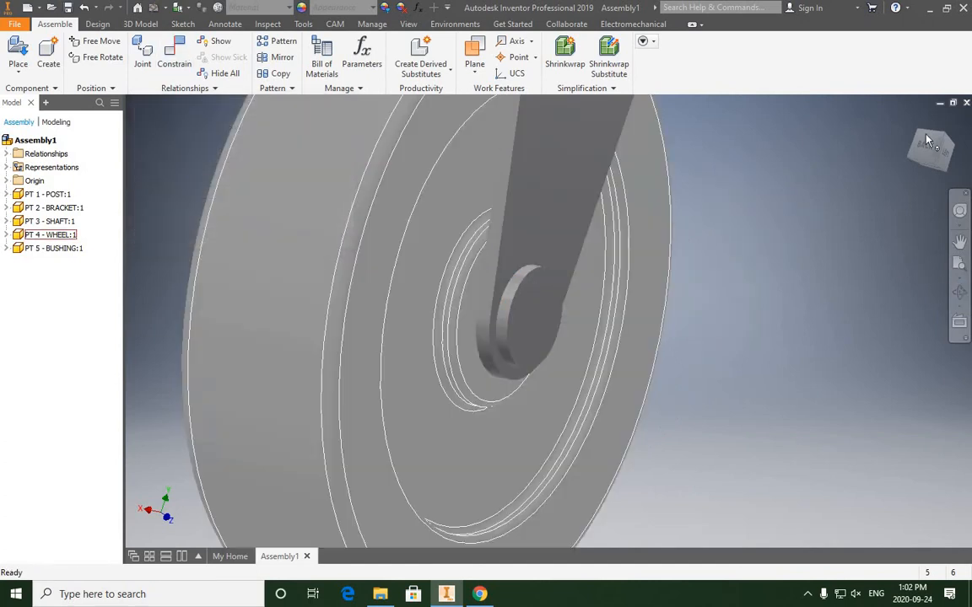
Step: Examine the shaft's fit in the bracket from the left, back and right views, including its end in the arm hole
{"action": "left_click", "coordinate": [943, 159]}
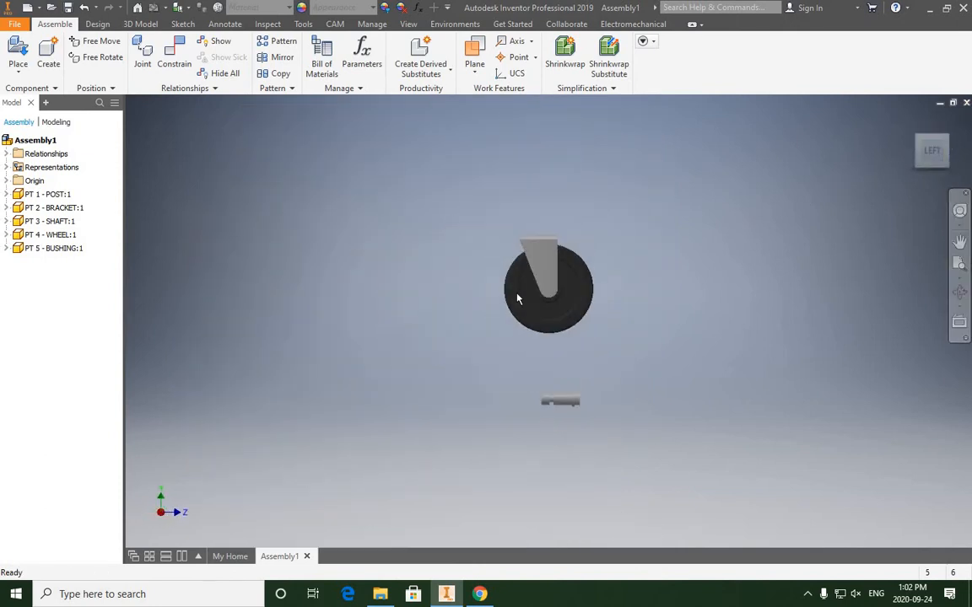
{"action": "scroll", "coordinate": [518, 298], "scroll_direction": "up", "scroll_amount": 5}
{"action": "middle_click_drag", "start_coordinate": [661, 236], "coordinate": [545, 292]}
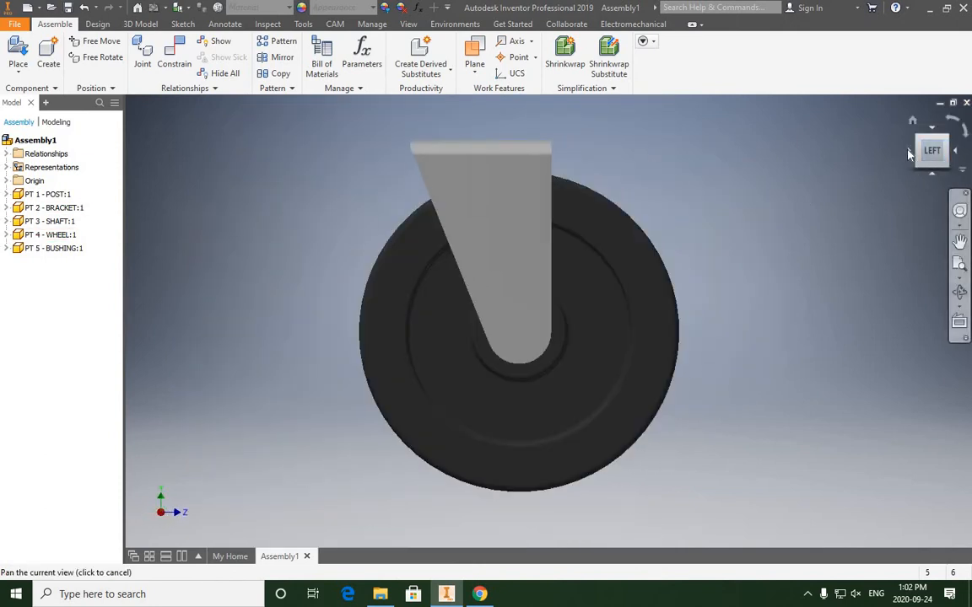
{"action": "left_click", "coordinate": [908, 151]}
{"action": "scroll", "coordinate": [488, 295], "scroll_direction": "up", "scroll_amount": 5}
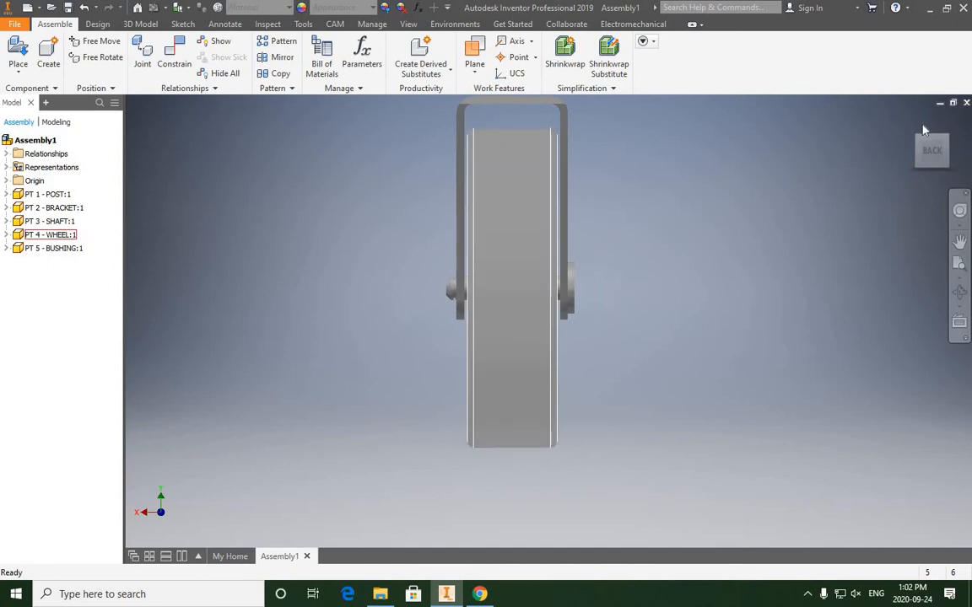
{"action": "left_click", "coordinate": [909, 152]}
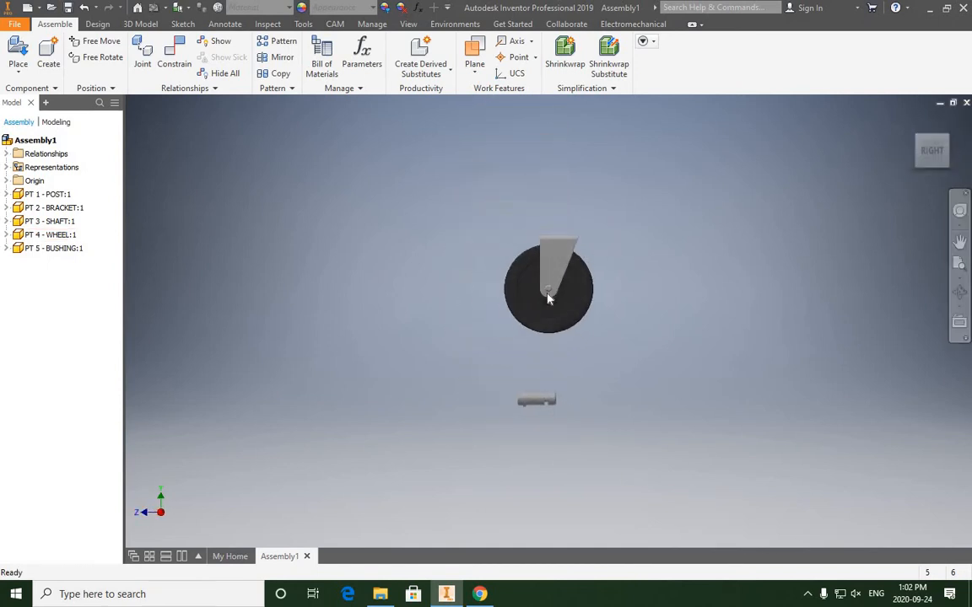
{"action": "scroll", "coordinate": [570, 297], "scroll_direction": "up", "scroll_amount": 6}
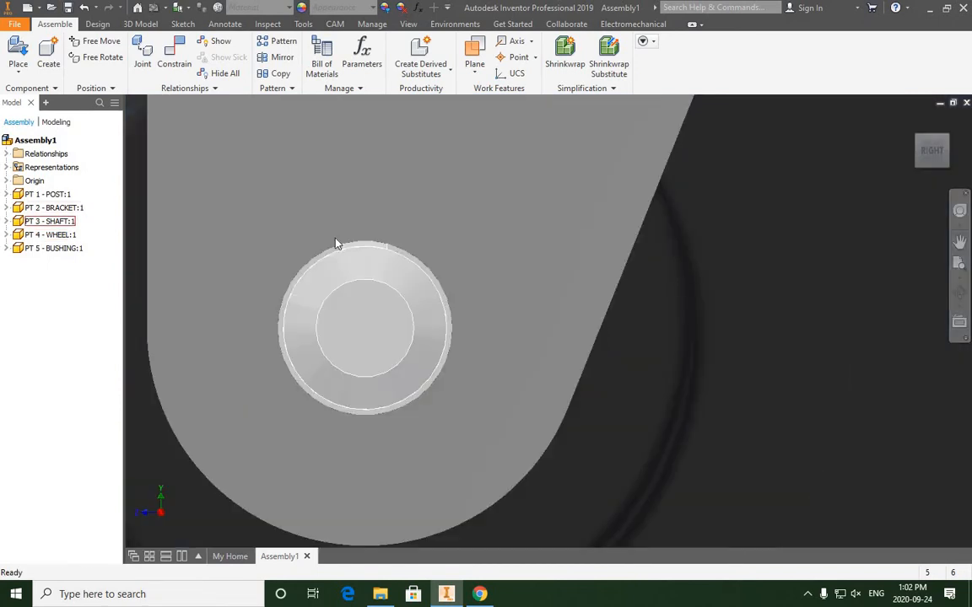
{"action": "scroll", "coordinate": [320, 245], "scroll_direction": "down", "scroll_amount": 4}
{"action": "scroll", "coordinate": [304, 236], "scroll_direction": "up", "scroll_amount": 8}
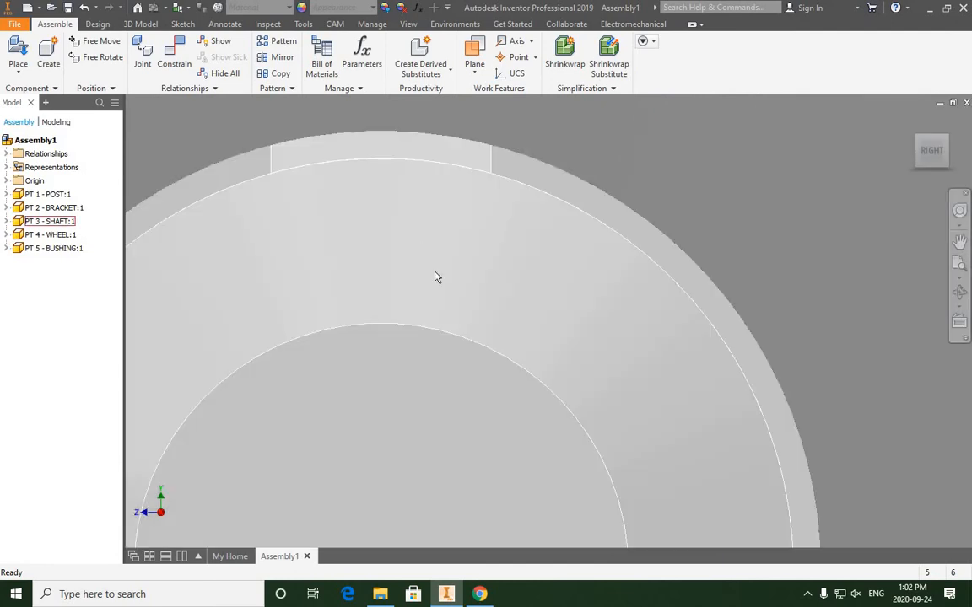
{"action": "scroll", "coordinate": [429, 277], "scroll_direction": "down", "scroll_amount": 8}
{"action": "middle_click_drag", "start_coordinate": [518, 299], "coordinate": [619, 329]}
Step: Free-rotate the post until it stands upright with its flanged end facing down
{"action": "mouse_move", "coordinate": [922, 145]}
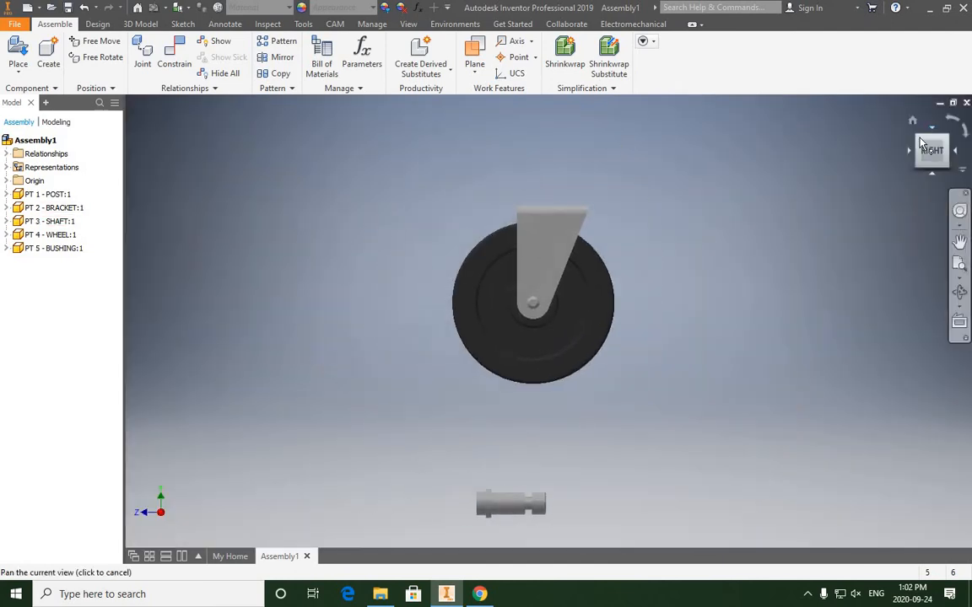
{"action": "scroll", "coordinate": [534, 341], "scroll_direction": "up", "scroll_amount": 5}
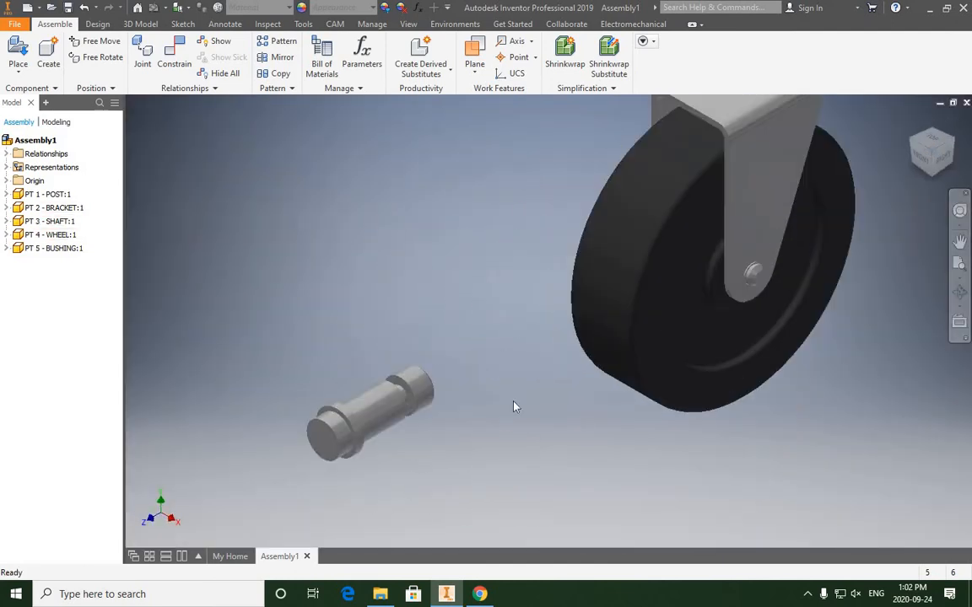
{"action": "middle_click_drag", "start_coordinate": [511, 313], "coordinate": [511, 392]}
{"action": "scroll", "coordinate": [511, 398], "scroll_direction": "down", "scroll_amount": 3}
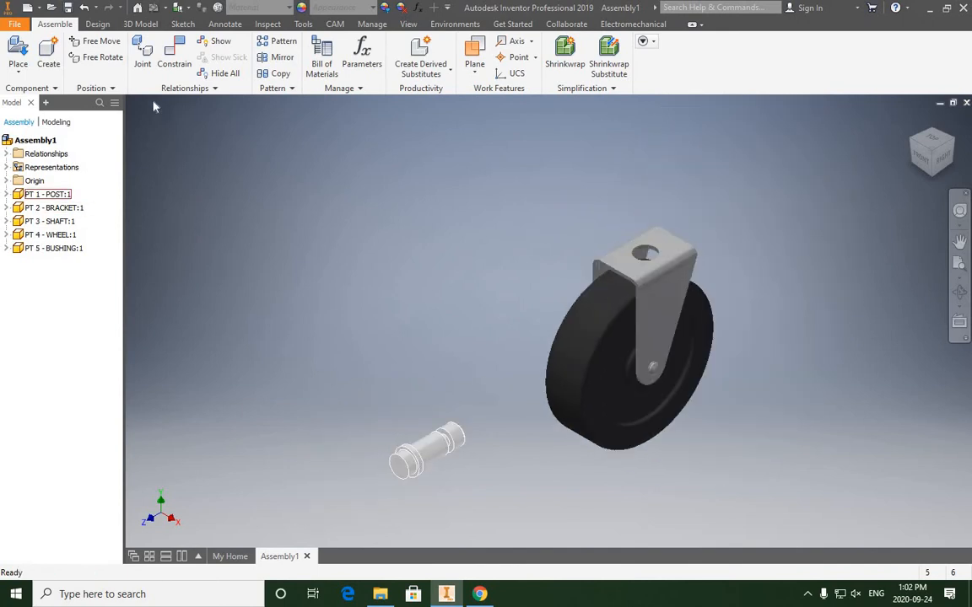
{"action": "left_click", "coordinate": [101, 57]}
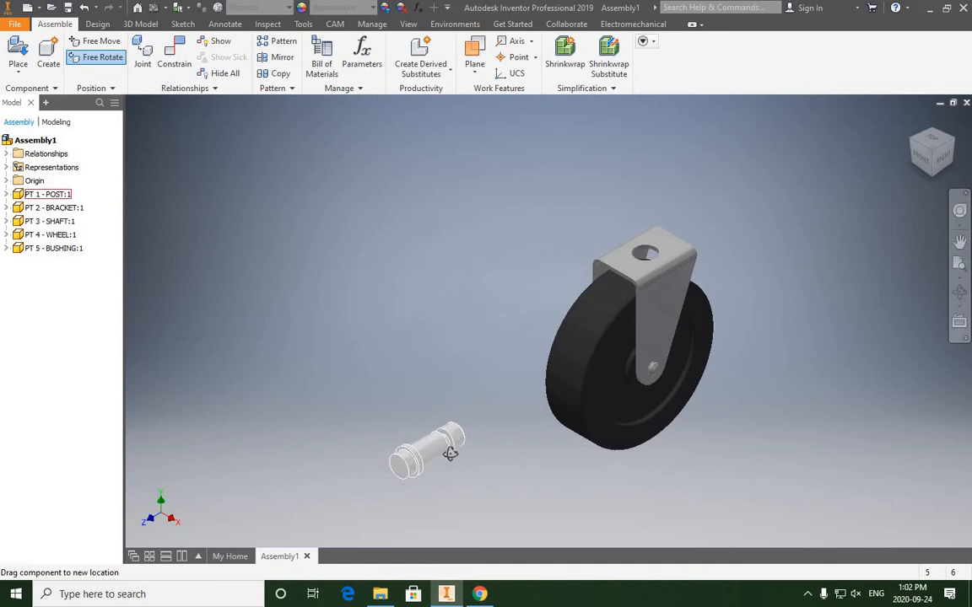
{"action": "left_click", "coordinate": [422, 445]}
{"action": "left_click_drag", "start_coordinate": [482, 464], "coordinate": [450, 394]}
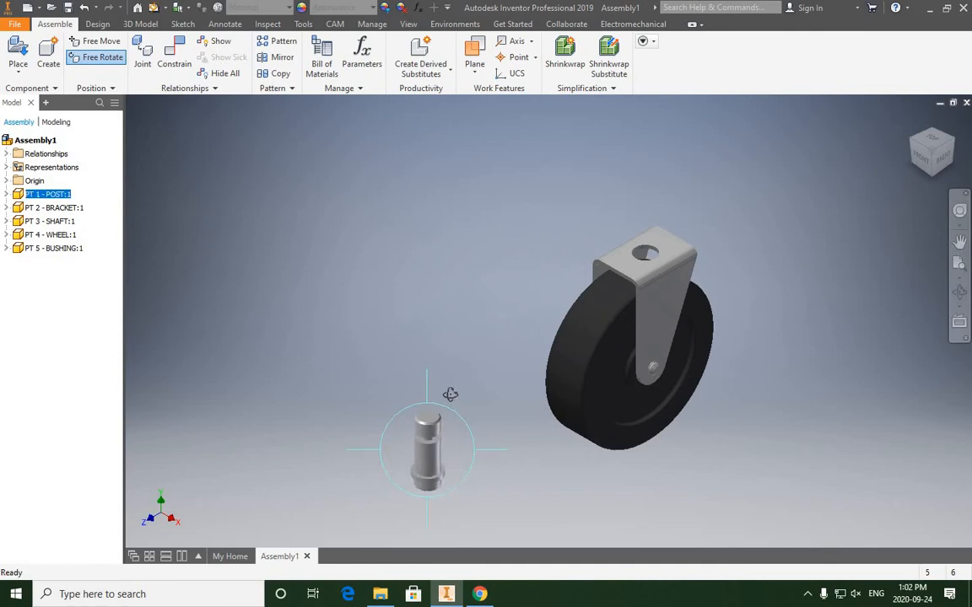
{"action": "right_click", "coordinate": [474, 336]}
{"action": "left_click", "coordinate": [516, 329]}
Step: Free-move the post to a spot directly above the hole in the bracket's top plate
{"action": "left_click", "coordinate": [99, 41]}
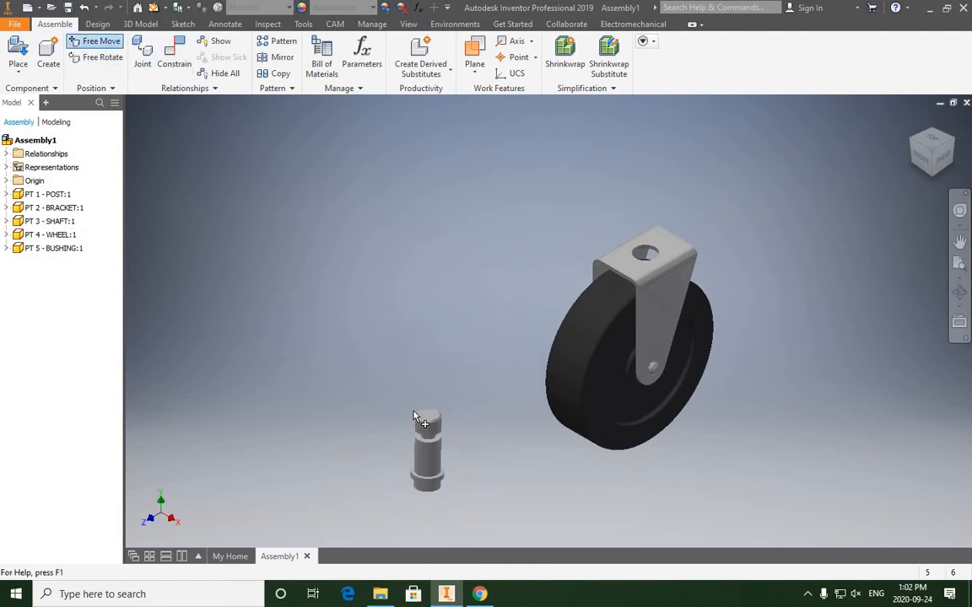
{"action": "left_click_drag", "start_coordinate": [413, 416], "coordinate": [634, 169]}
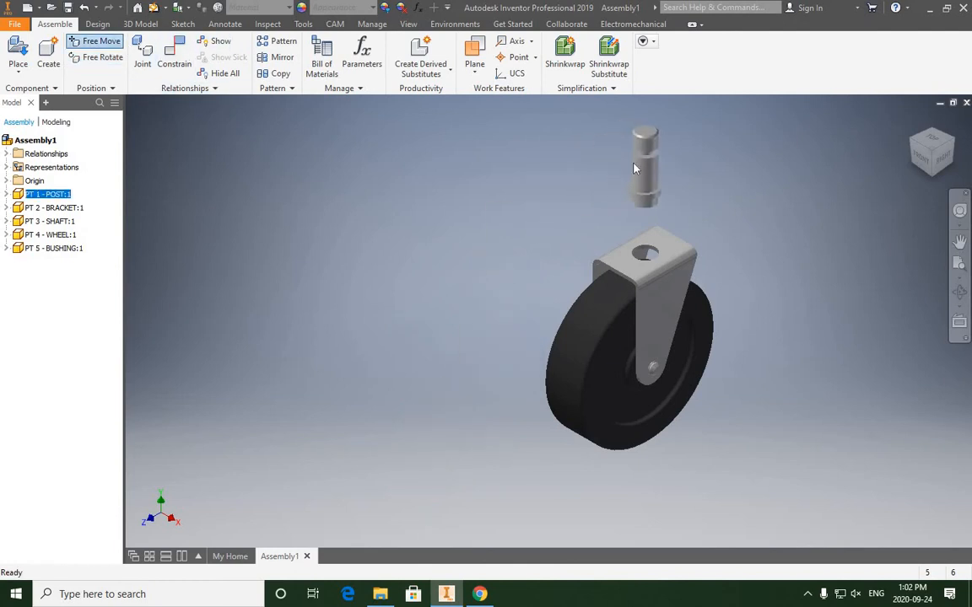
Step: Mate the post's axis with the axis of the bracket's top hole at 0 mm offset
{"action": "scroll", "coordinate": [581, 185], "scroll_direction": "down", "scroll_amount": 5}
{"action": "middle_click_drag", "start_coordinate": [501, 198], "coordinate": [390, 177]}
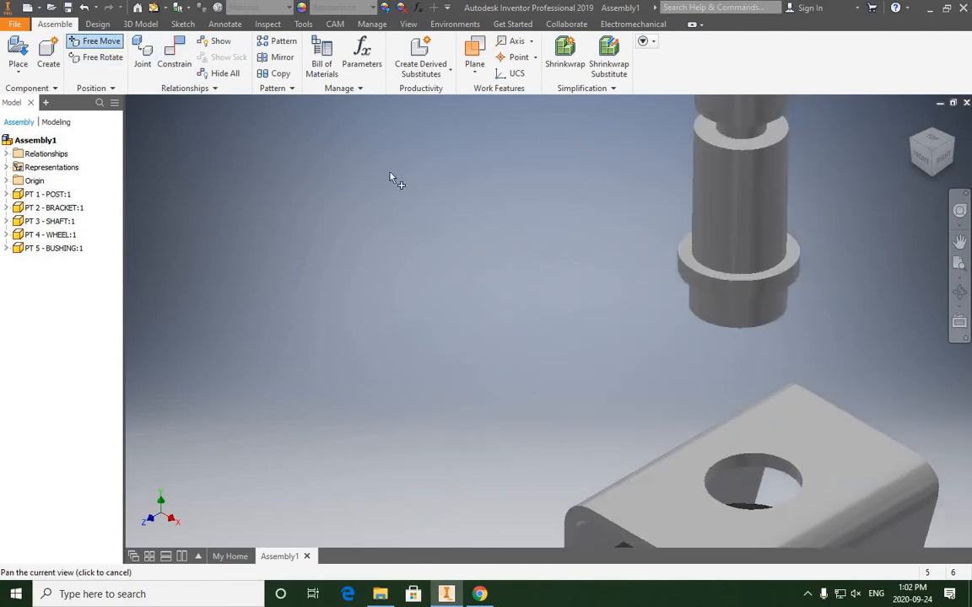
{"action": "scroll", "coordinate": [390, 177], "scroll_direction": "up", "scroll_amount": 5}
{"action": "left_click", "coordinate": [174, 59]}
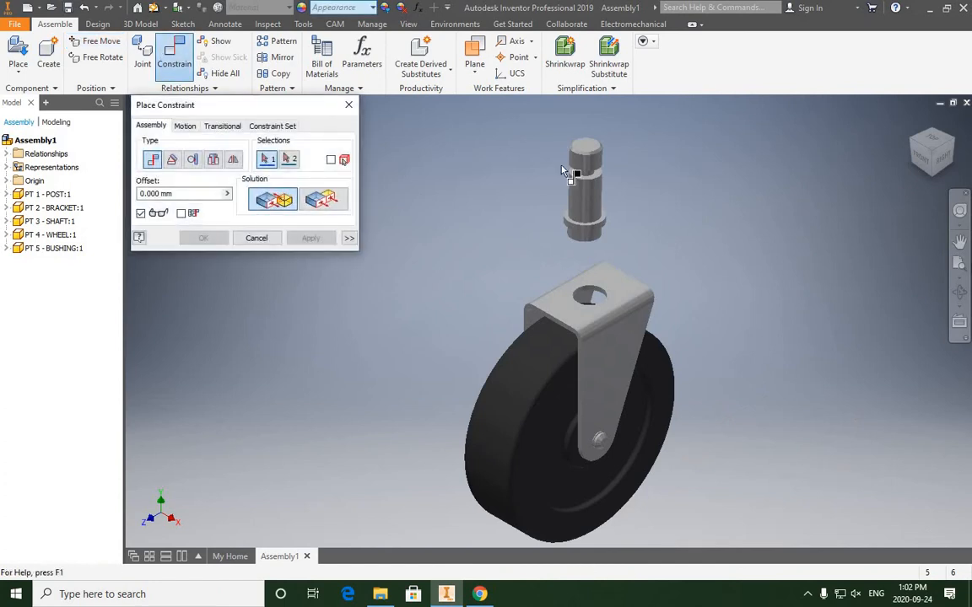
{"action": "left_click", "coordinate": [590, 216]}
{"action": "scroll", "coordinate": [601, 294], "scroll_direction": "up", "scroll_amount": 3}
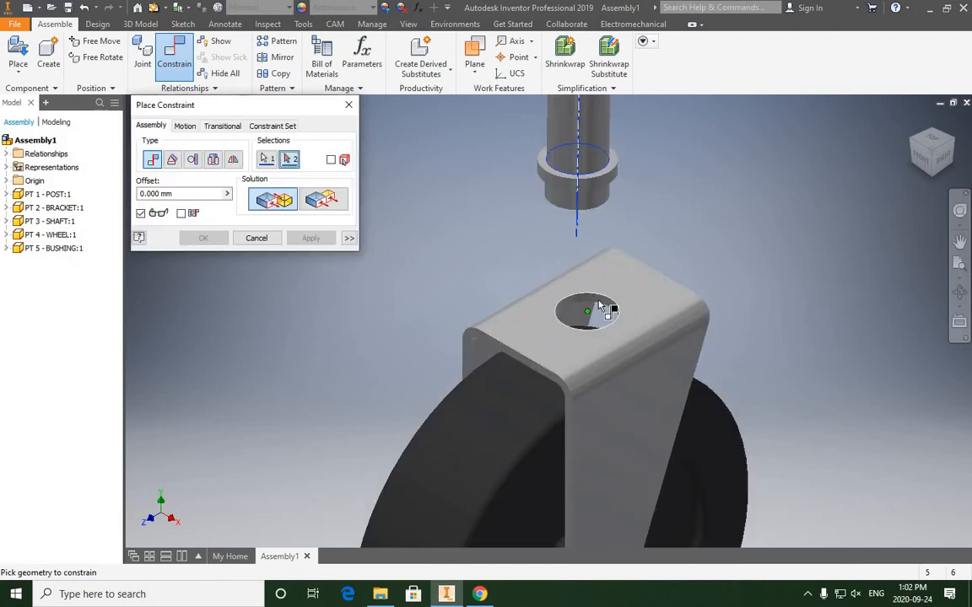
{"action": "left_click", "coordinate": [597, 304]}
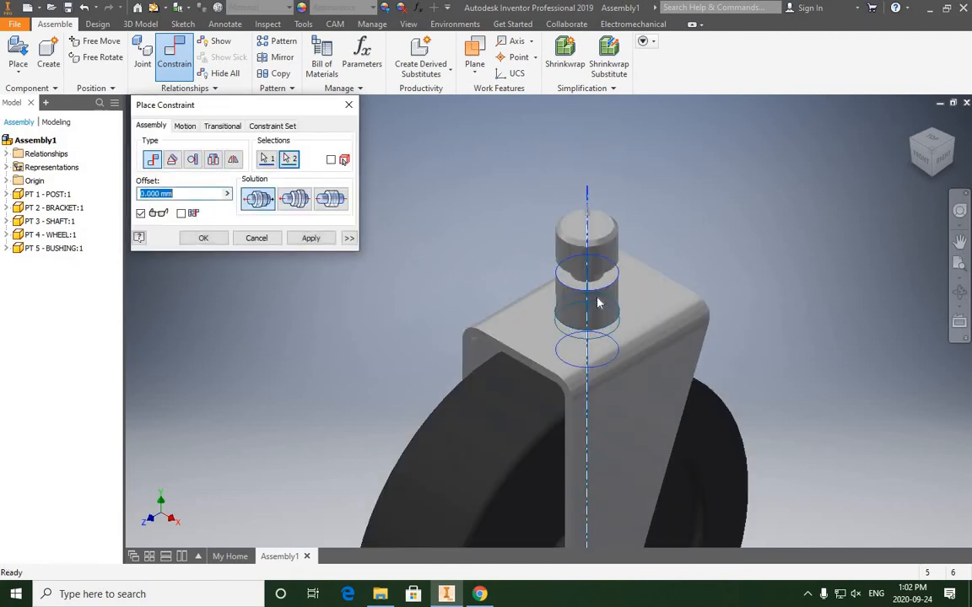
{"action": "left_click", "coordinate": [313, 238]}
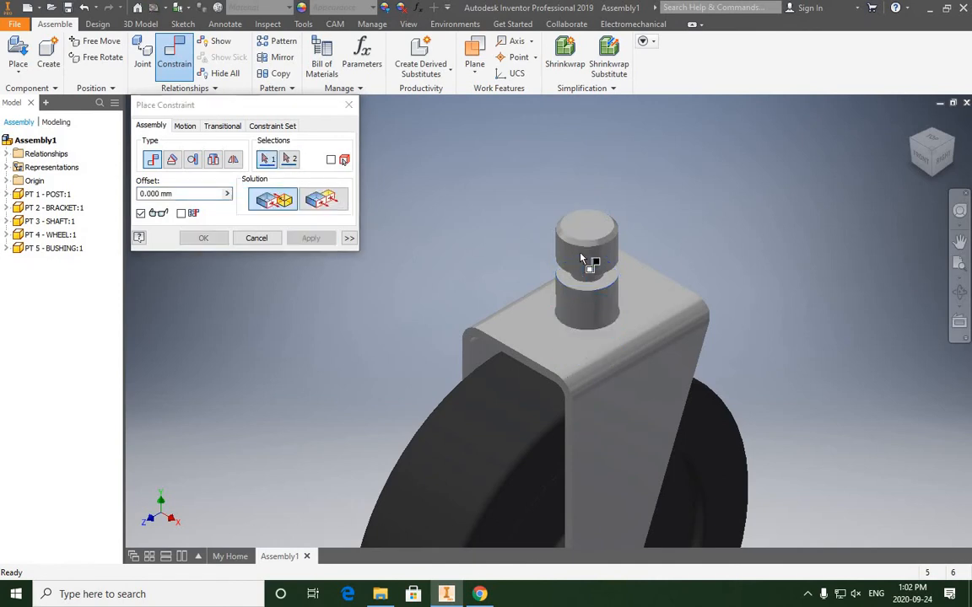
{"action": "left_click_drag", "start_coordinate": [584, 240], "coordinate": [612, 120]}
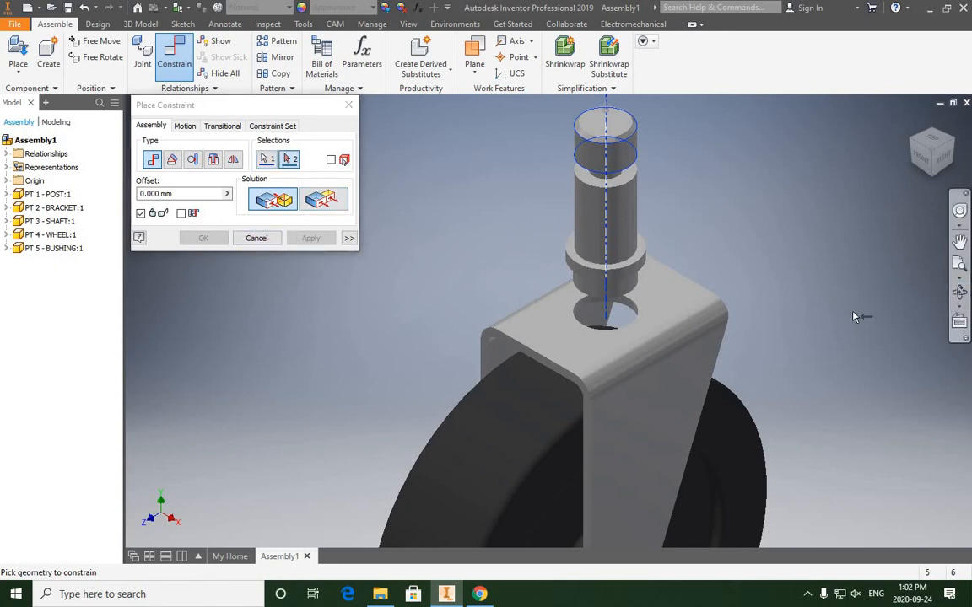
{"action": "left_click", "coordinate": [959, 291]}
{"action": "left_click_drag", "start_coordinate": [548, 388], "coordinate": [646, 179]}
{"action": "scroll", "coordinate": [575, 289], "scroll_direction": "up", "scroll_amount": 4}
{"action": "scroll", "coordinate": [687, 143], "scroll_direction": "down", "scroll_amount": 5}
{"action": "right_click", "coordinate": [691, 140]}
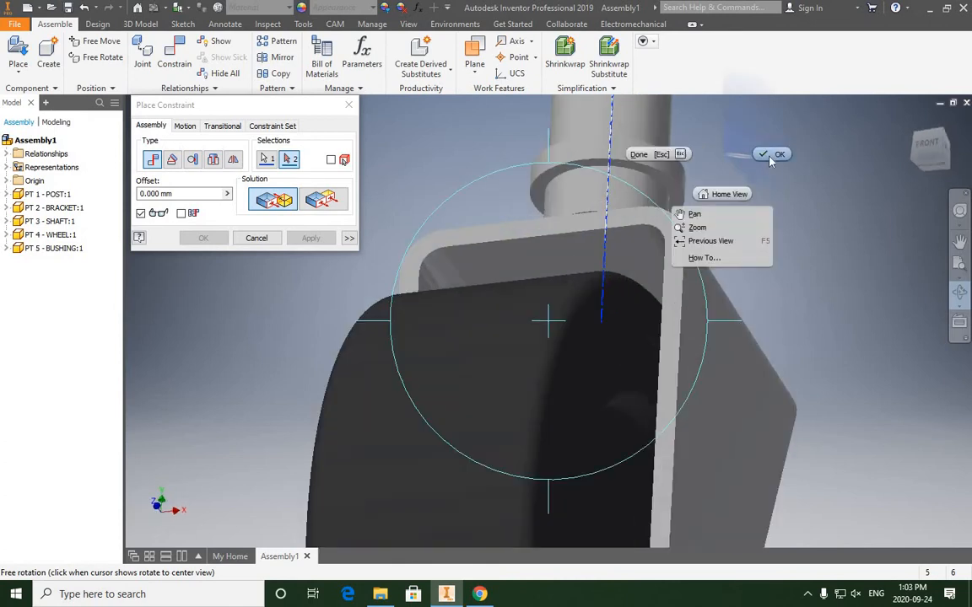
{"action": "key", "text": "Escape"}
{"action": "scroll", "coordinate": [651, 178], "scroll_direction": "down", "scroll_amount": 5}
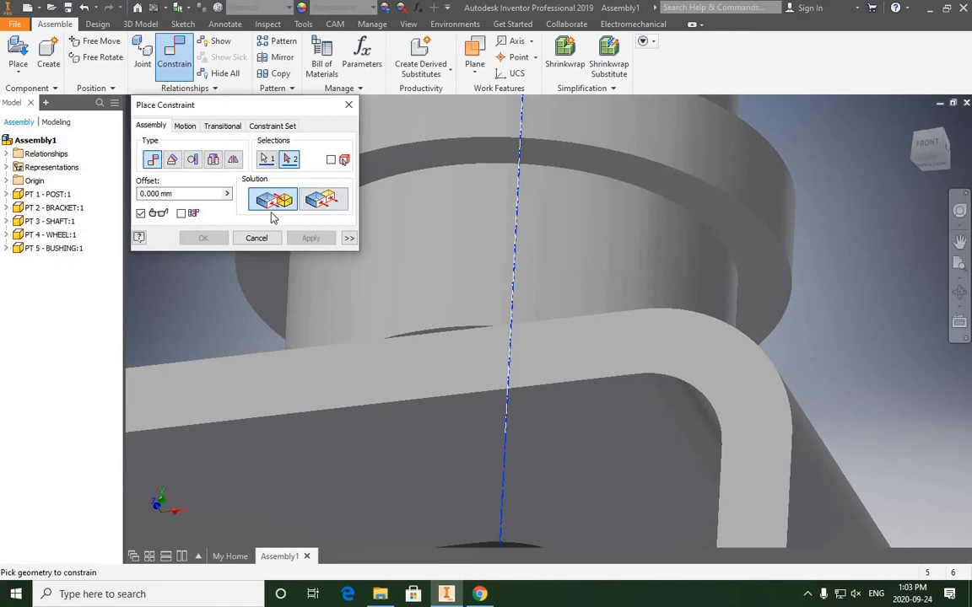
{"action": "left_click", "coordinate": [256, 238]}
{"action": "scroll", "coordinate": [535, 319], "scroll_direction": "up", "scroll_amount": 8}
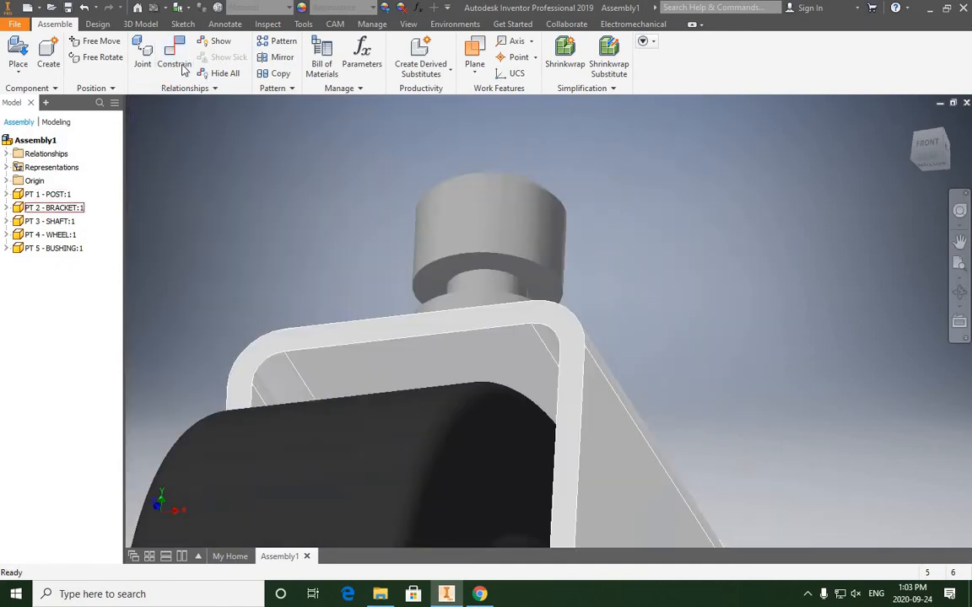
{"action": "left_click", "coordinate": [183, 70]}
{"action": "scroll", "coordinate": [557, 283], "scroll_direction": "down", "scroll_amount": 4}
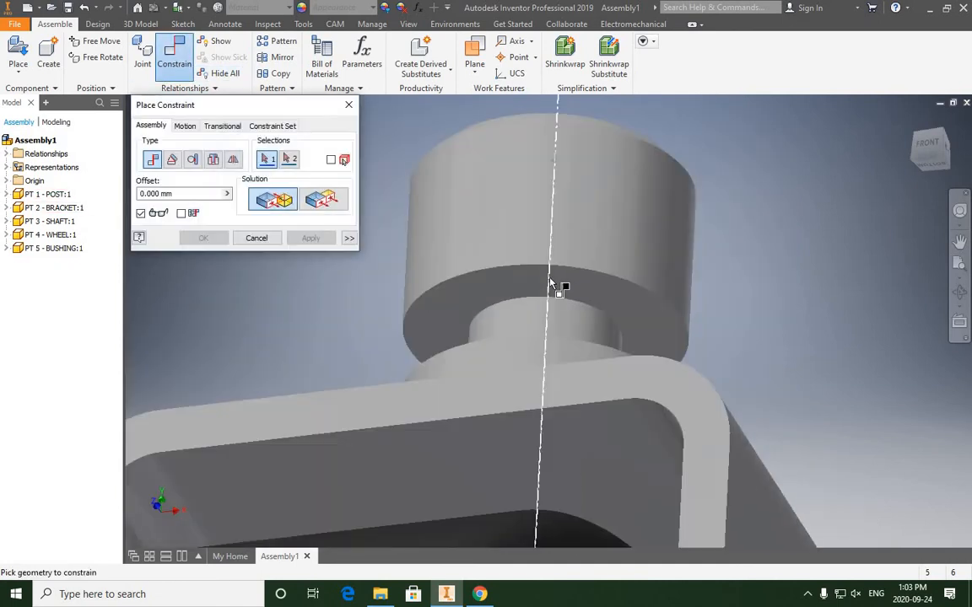
{"action": "left_click", "coordinate": [552, 284]}
{"action": "scroll", "coordinate": [557, 287], "scroll_direction": "up", "scroll_amount": 5}
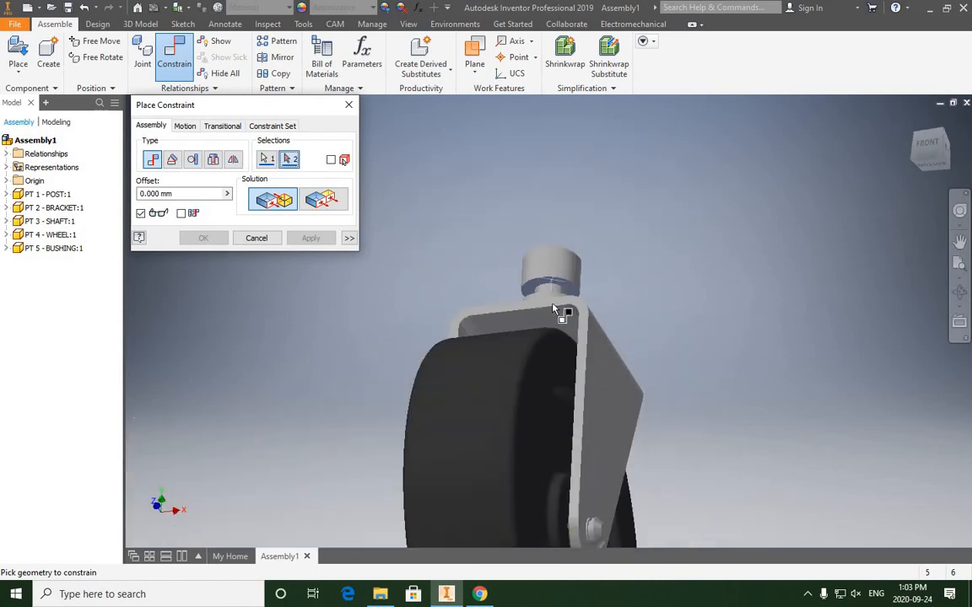
{"action": "left_click", "coordinate": [256, 238]}
Step: Slide the post up along its axis clear of the bracket's top hole and view its flange from below
{"action": "scroll", "coordinate": [537, 367], "scroll_direction": "up", "scroll_amount": 6}
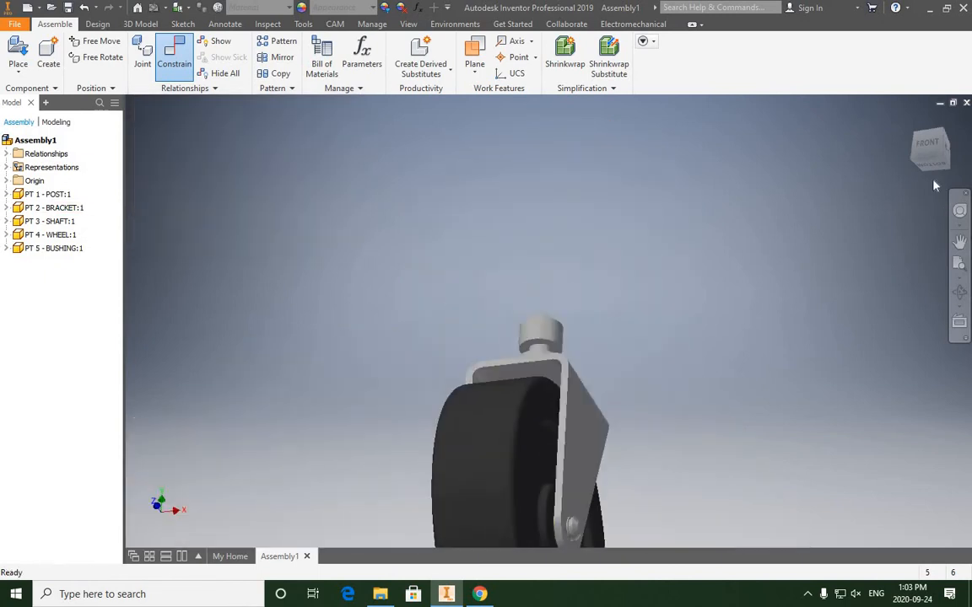
{"action": "left_click", "coordinate": [959, 294]}
{"action": "left_click_drag", "start_coordinate": [635, 413], "coordinate": [713, 281]}
{"action": "right_click", "coordinate": [677, 282]}
{"action": "left_click", "coordinate": [611, 280]}
{"action": "left_click_drag", "start_coordinate": [549, 349], "coordinate": [567, 247]}
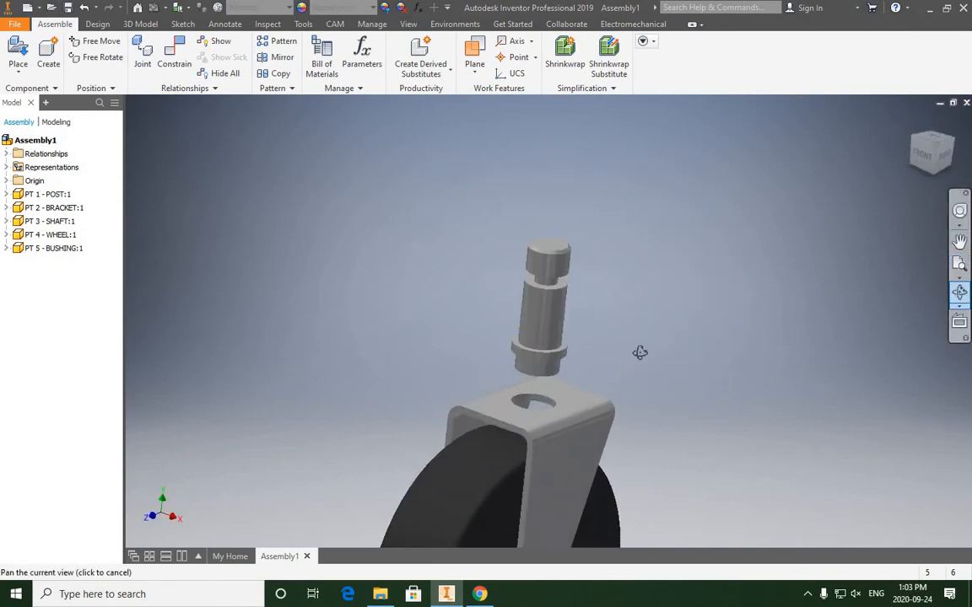
{"action": "left_click", "coordinate": [959, 294]}
{"action": "left_click_drag", "start_coordinate": [643, 267], "coordinate": [589, 319]}
{"action": "scroll", "coordinate": [589, 318], "scroll_direction": "up", "scroll_amount": 4}
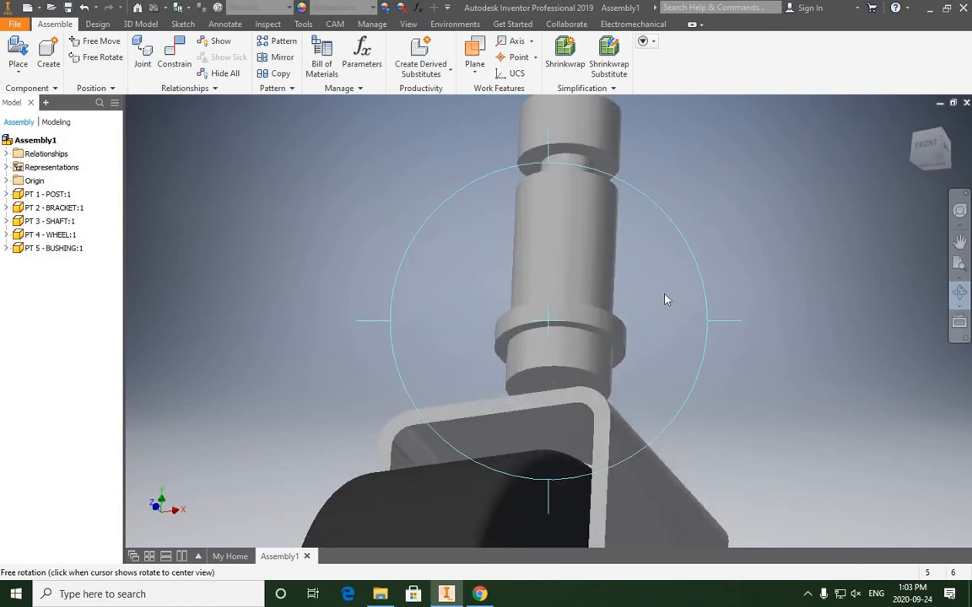
{"action": "right_click", "coordinate": [604, 354]}
{"action": "key", "text": "Escape"}
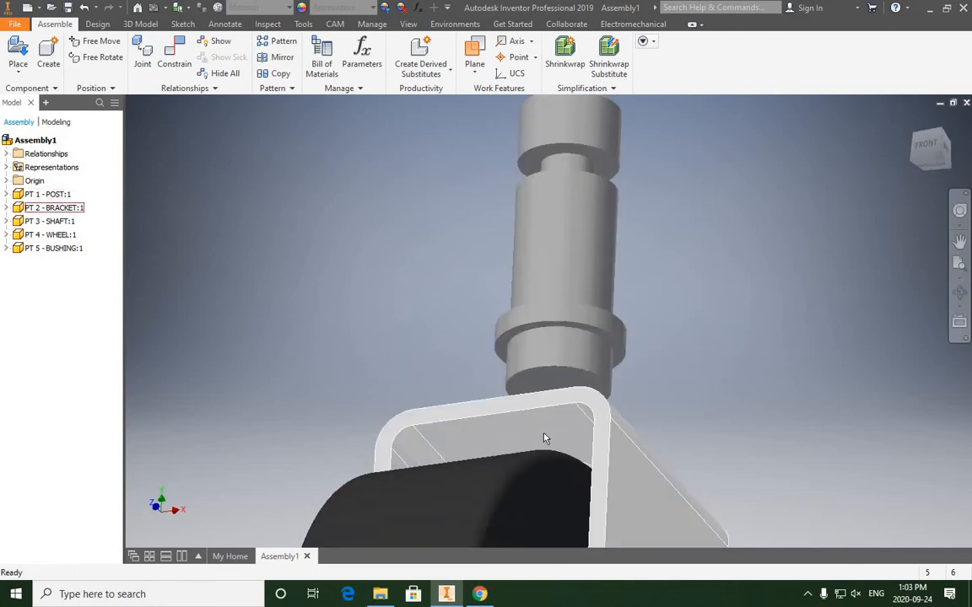
Step: Mate the underside of the post's flange to the top face of the bracket at 0 mm offset
{"action": "left_click", "coordinate": [174, 64]}
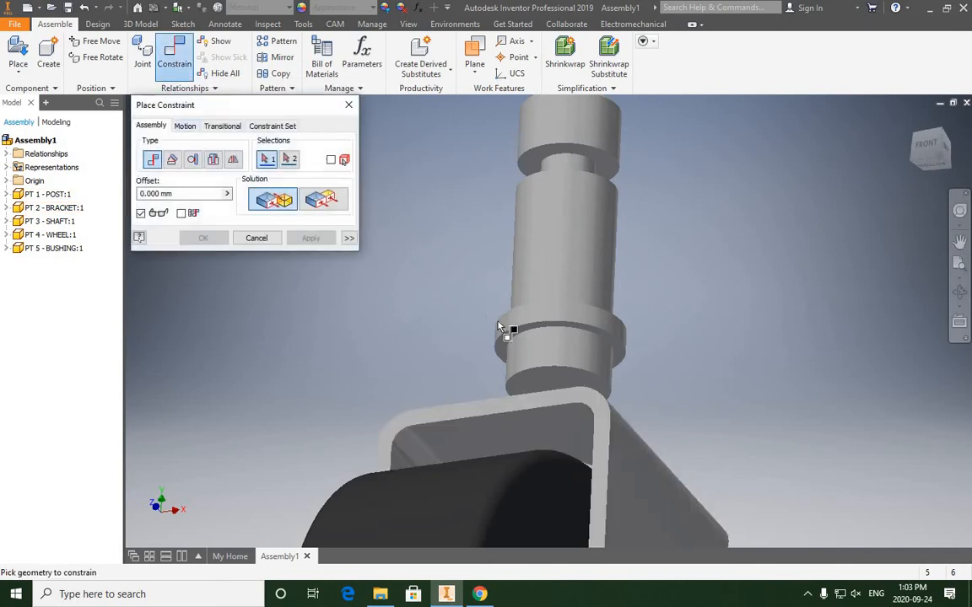
{"action": "left_click", "coordinate": [610, 345]}
{"action": "scroll", "coordinate": [622, 345], "scroll_direction": "down", "scroll_amount": 4}
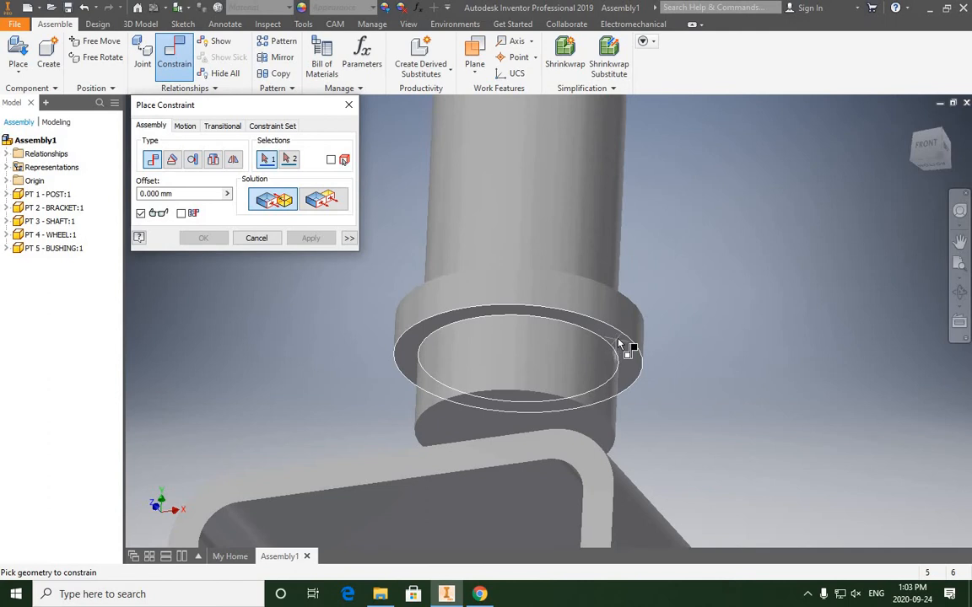
{"action": "scroll", "coordinate": [615, 341], "scroll_direction": "up", "scroll_amount": 4}
{"action": "left_click", "coordinate": [956, 295]}
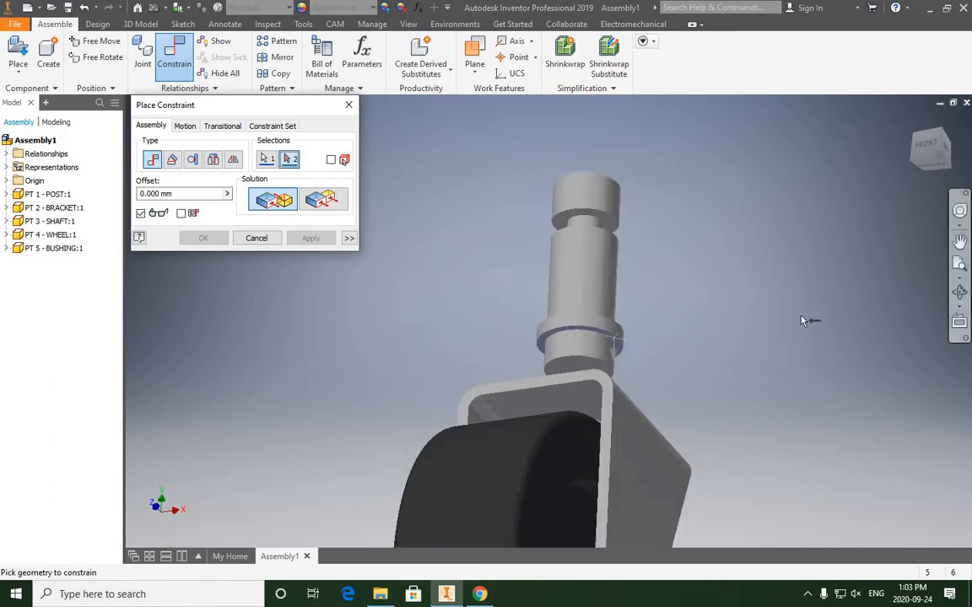
{"action": "left_click_drag", "start_coordinate": [674, 220], "coordinate": [677, 312]}
{"action": "right_click", "coordinate": [677, 312]}
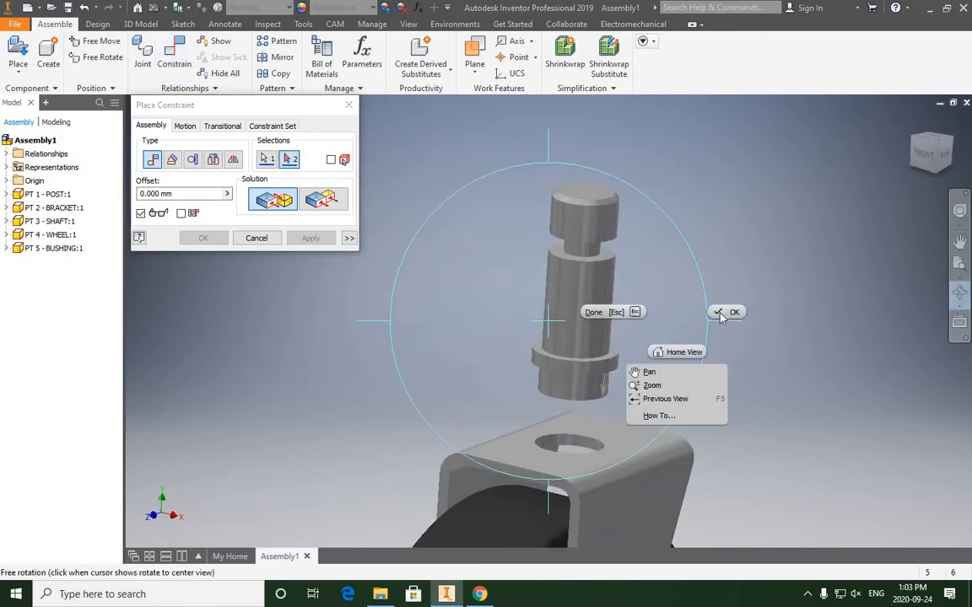
{"action": "left_click", "coordinate": [721, 313]}
{"action": "left_click", "coordinate": [622, 432]}
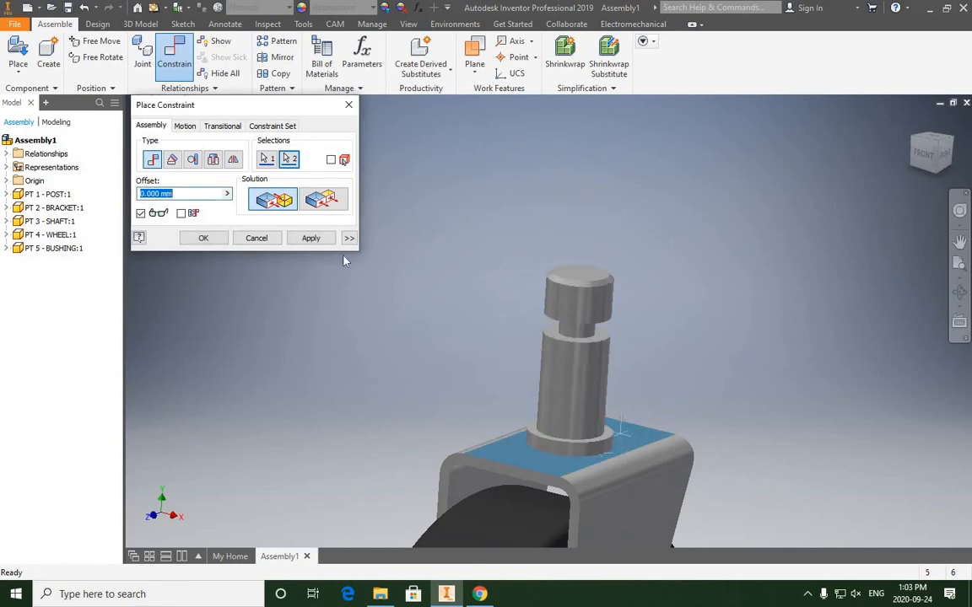
{"action": "left_click", "coordinate": [308, 239]}
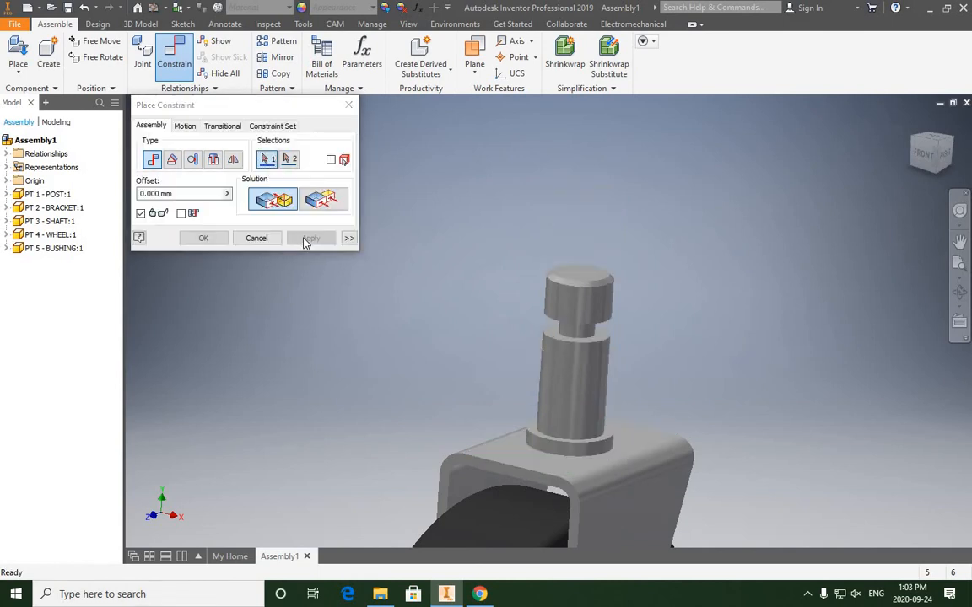
{"action": "left_click", "coordinate": [258, 237]}
Step: Inspect the assembled caster from the front, right and isometric views, checking how the post sits in the bracket
{"action": "left_click", "coordinate": [929, 154]}
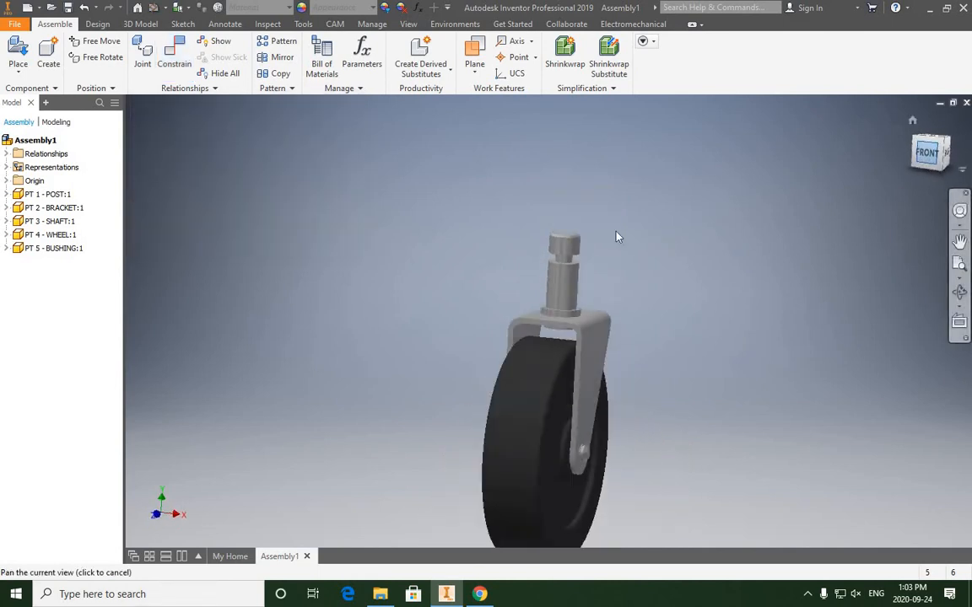
{"action": "scroll", "coordinate": [576, 258], "scroll_direction": "up", "scroll_amount": 4}
{"action": "scroll", "coordinate": [607, 253], "scroll_direction": "down", "scroll_amount": 1}
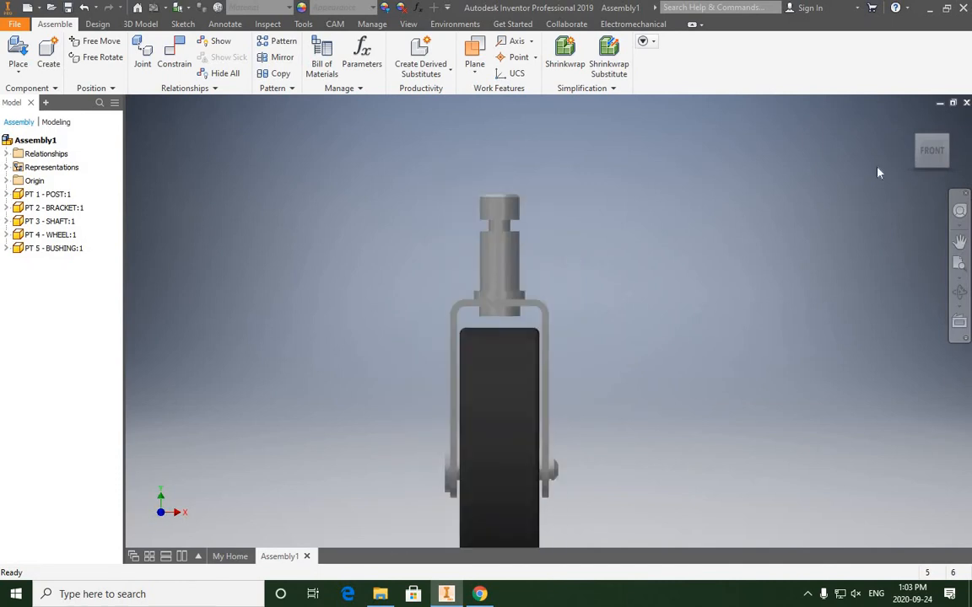
{"action": "left_click", "coordinate": [912, 120]}
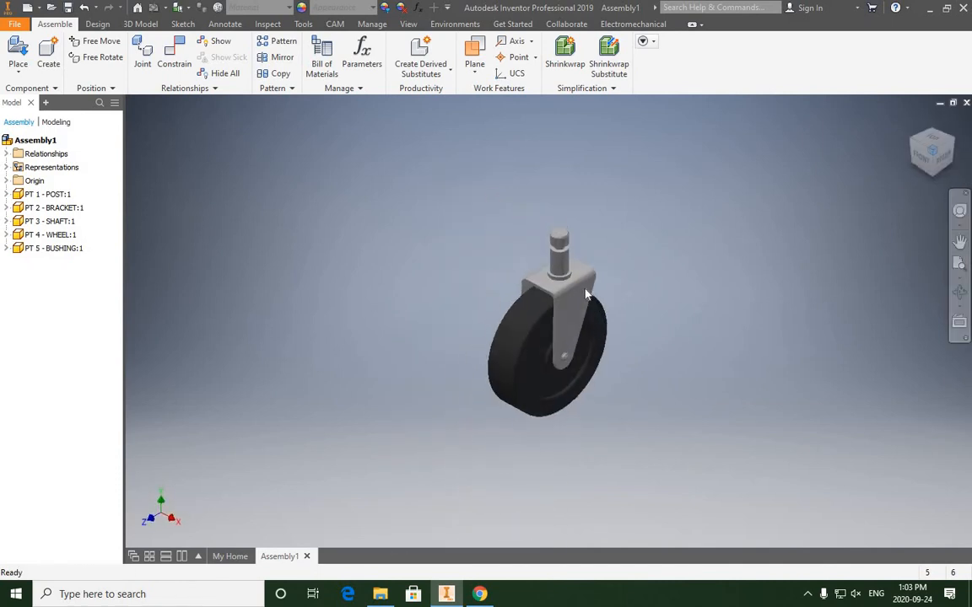
{"action": "scroll", "coordinate": [526, 260], "scroll_direction": "up", "scroll_amount": 5}
{"action": "scroll", "coordinate": [602, 296], "scroll_direction": "down", "scroll_amount": 5}
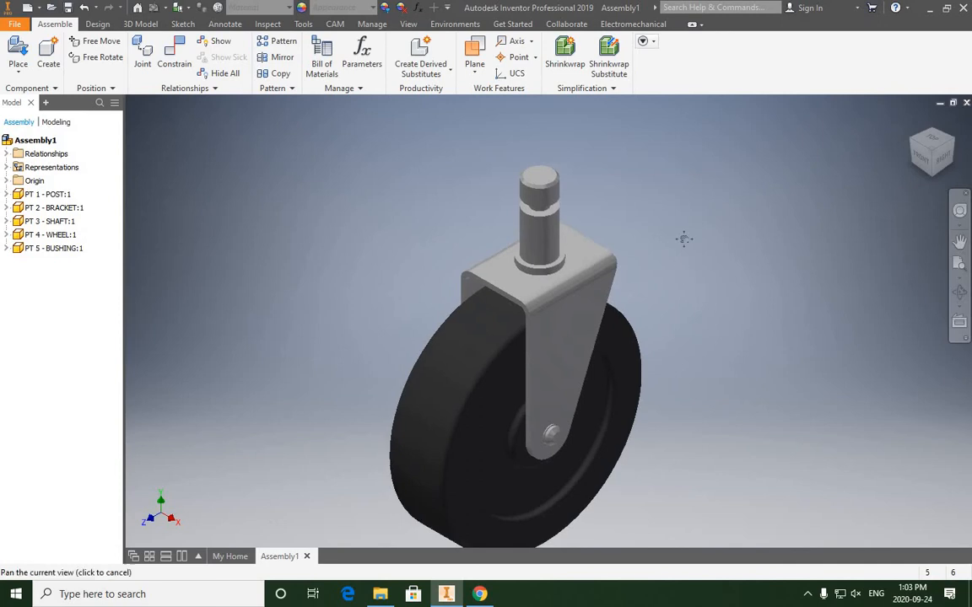
{"action": "middle_click_drag", "start_coordinate": [686, 236], "coordinate": [670, 200]}
{"action": "left_click", "coordinate": [940, 155]}
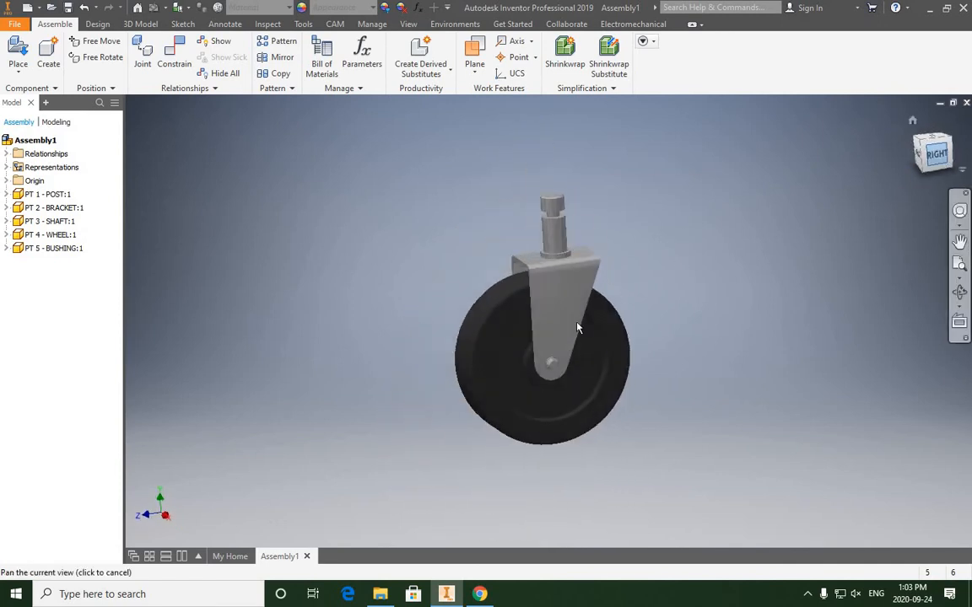
{"action": "scroll", "coordinate": [571, 323], "scroll_direction": "up", "scroll_amount": 5}
{"action": "scroll", "coordinate": [539, 362], "scroll_direction": "down", "scroll_amount": 4}
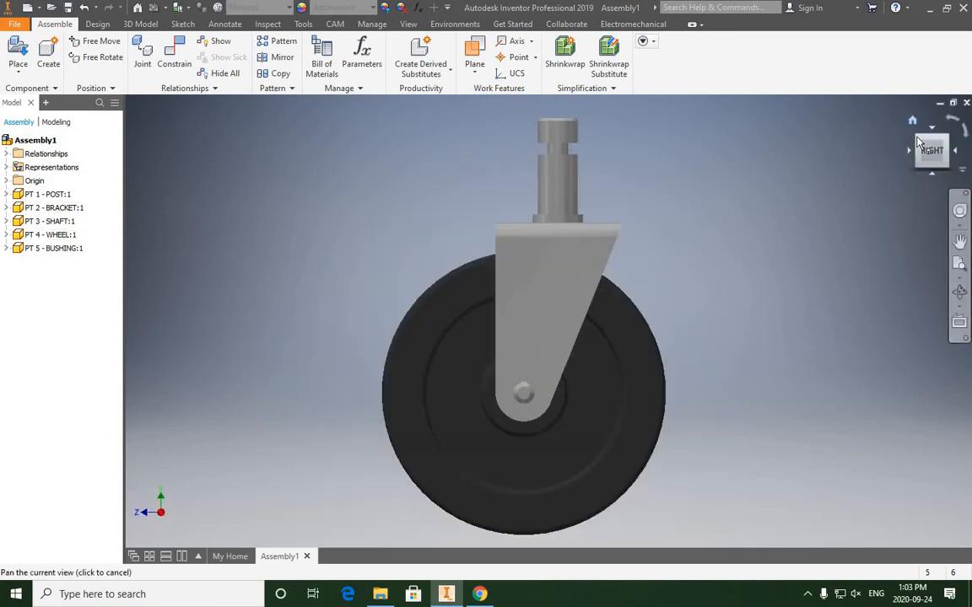
{"action": "left_click", "coordinate": [919, 139]}
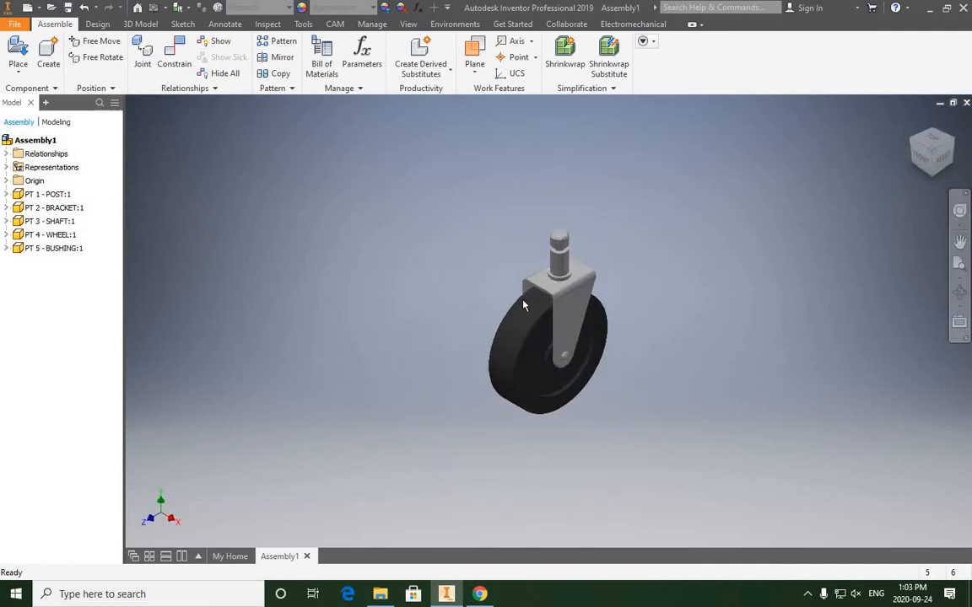
{"action": "scroll", "coordinate": [469, 269], "scroll_direction": "up", "scroll_amount": 3}
{"action": "middle_click_drag", "start_coordinate": [448, 288], "coordinate": [418, 266]}
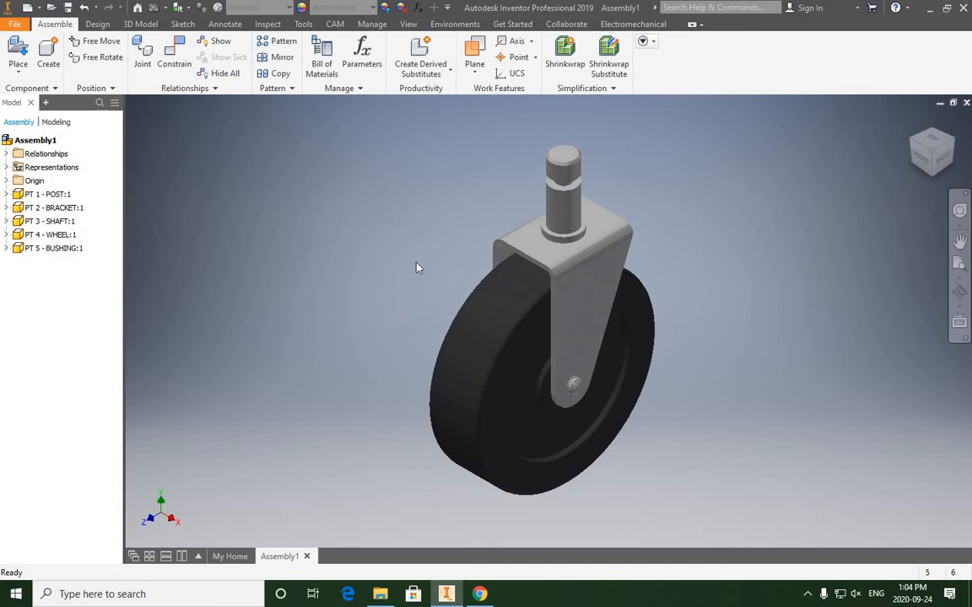
Step: Choose the BS 3673 : Part 4 - Metric external circlip from the Content Center's shaft parts for placement
{"action": "left_click", "coordinate": [19, 76]}
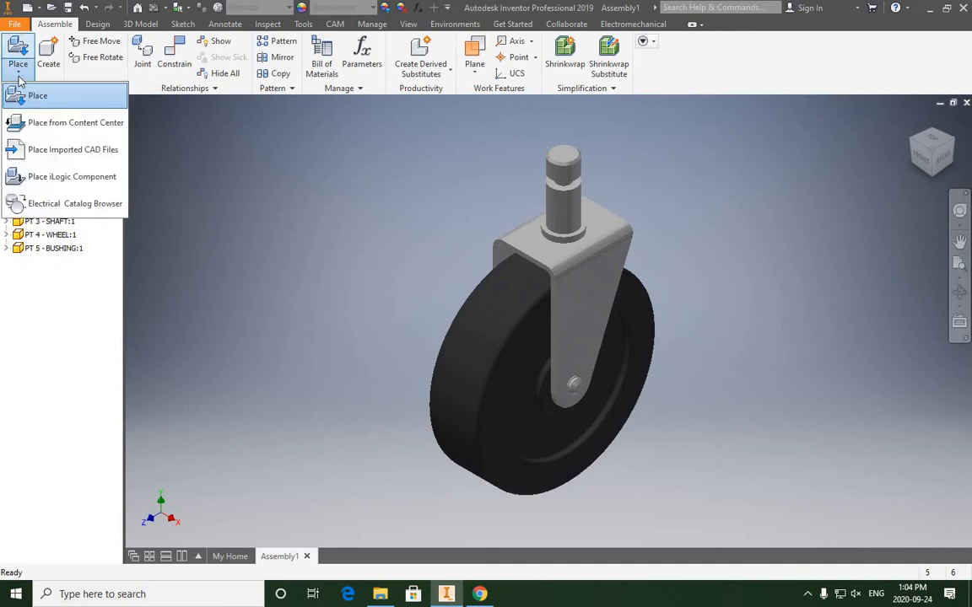
{"action": "left_click", "coordinate": [47, 123]}
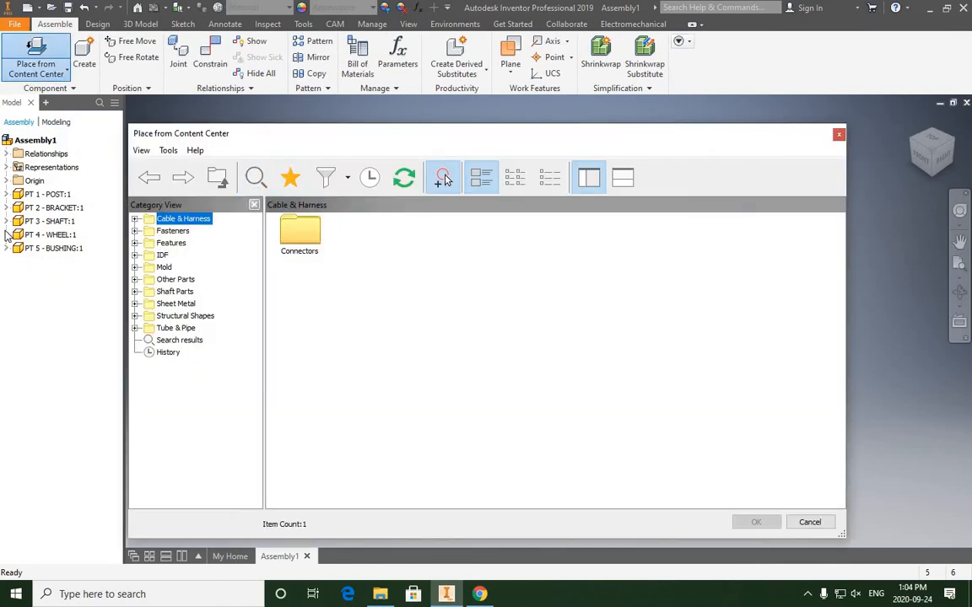
{"action": "left_click", "coordinate": [135, 292]}
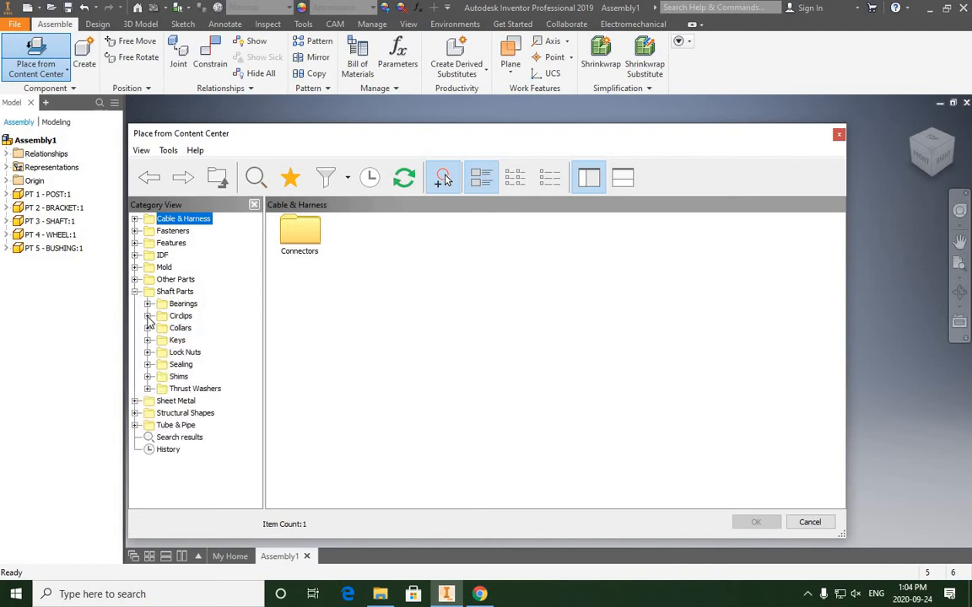
{"action": "left_click", "coordinate": [148, 316]}
{"action": "left_click", "coordinate": [160, 328]}
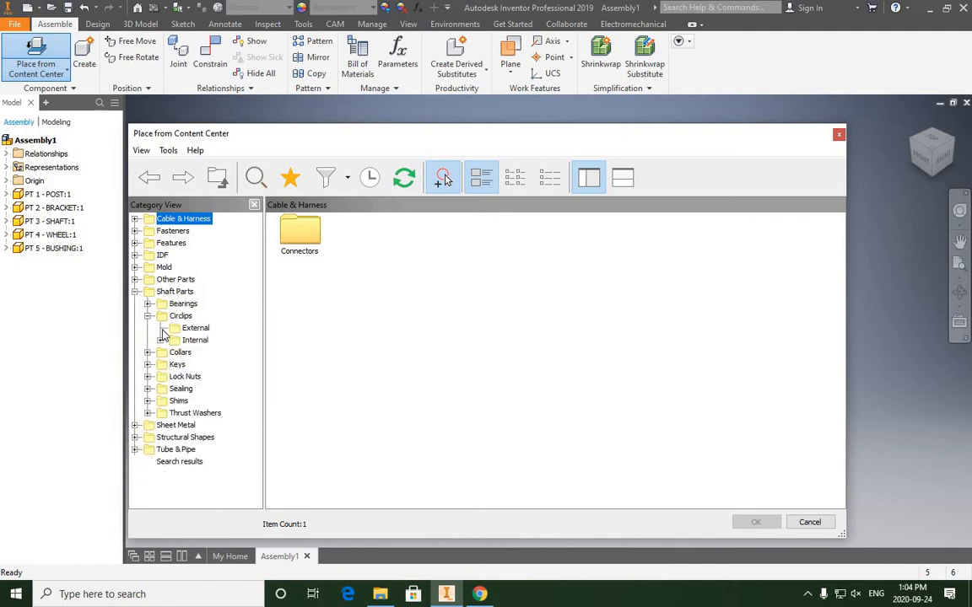
{"action": "left_click", "coordinate": [193, 329]}
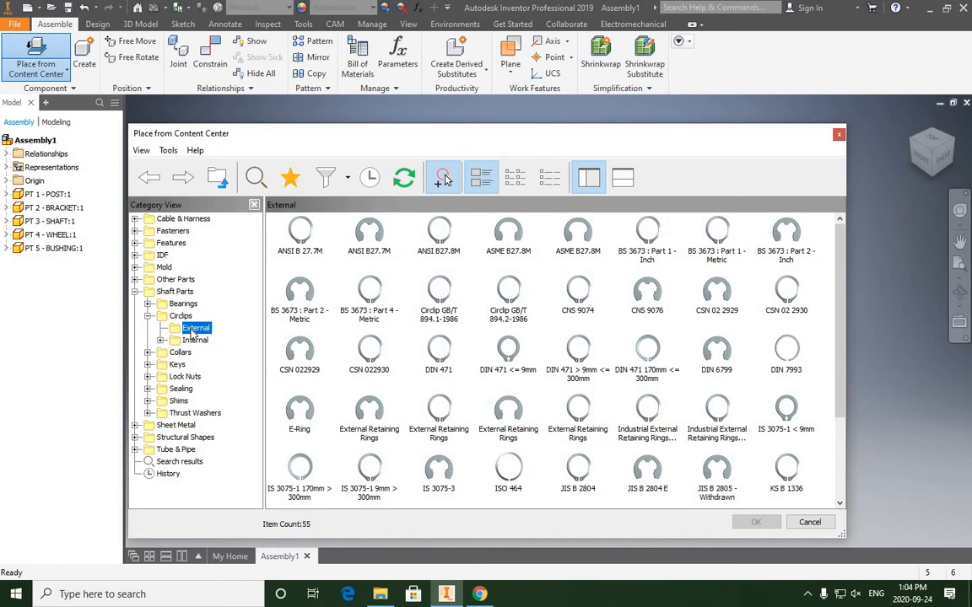
{"action": "left_click", "coordinate": [372, 297]}
{"action": "left_click", "coordinate": [755, 522]}
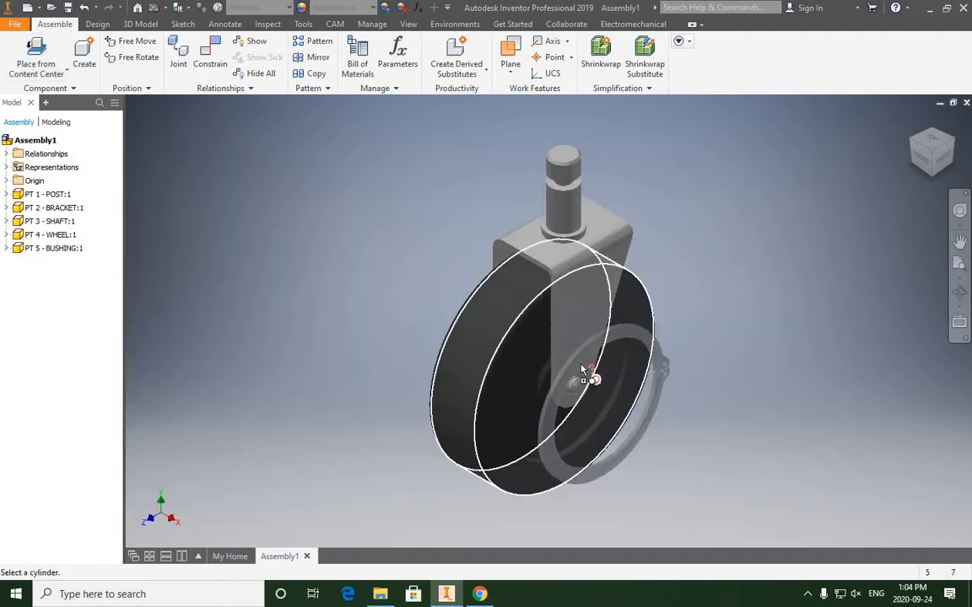
Step: Fit the circlip to the cylindrical floor of the groove at the shaft's chamfered end, outside the bracket
{"action": "scroll", "coordinate": [575, 384], "scroll_direction": "up", "scroll_amount": 6}
{"action": "scroll", "coordinate": [575, 384], "scroll_direction": "down", "scroll_amount": 10}
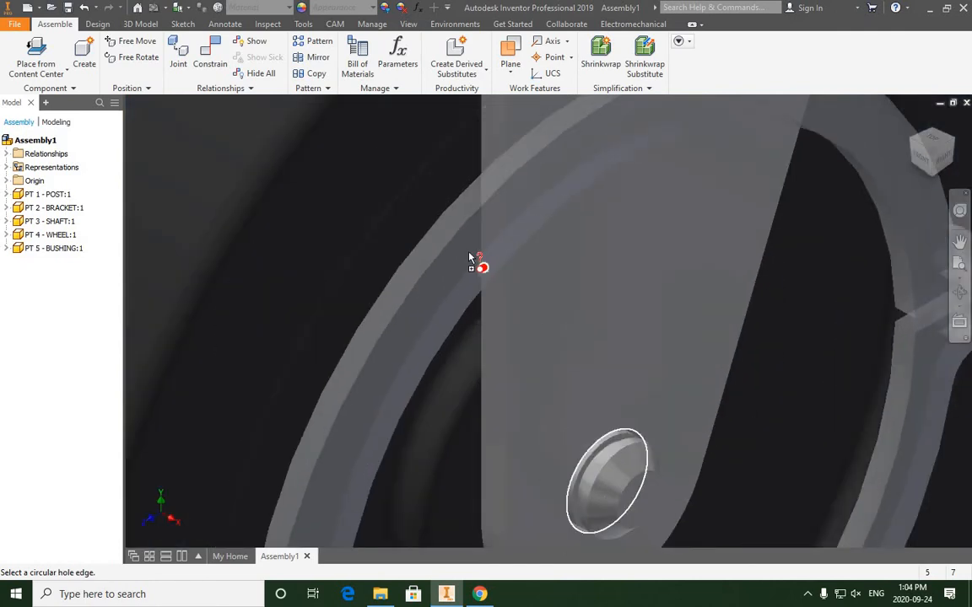
{"action": "scroll", "coordinate": [472, 258], "scroll_direction": "down", "scroll_amount": 6}
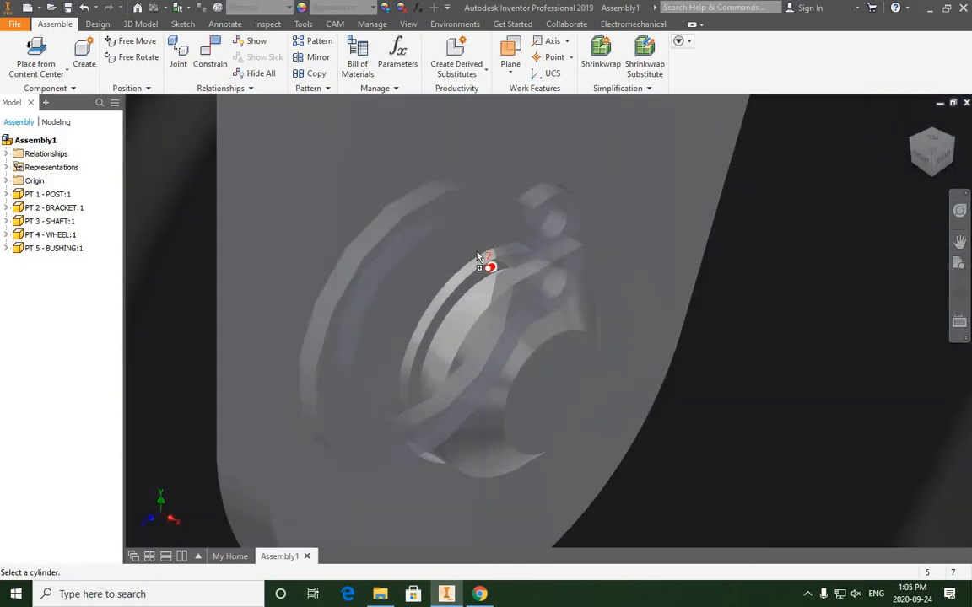
{"action": "scroll", "coordinate": [477, 257], "scroll_direction": "up", "scroll_amount": 2}
{"action": "left_click", "coordinate": [958, 293]}
{"action": "left_click_drag", "start_coordinate": [591, 322], "coordinate": [477, 266]}
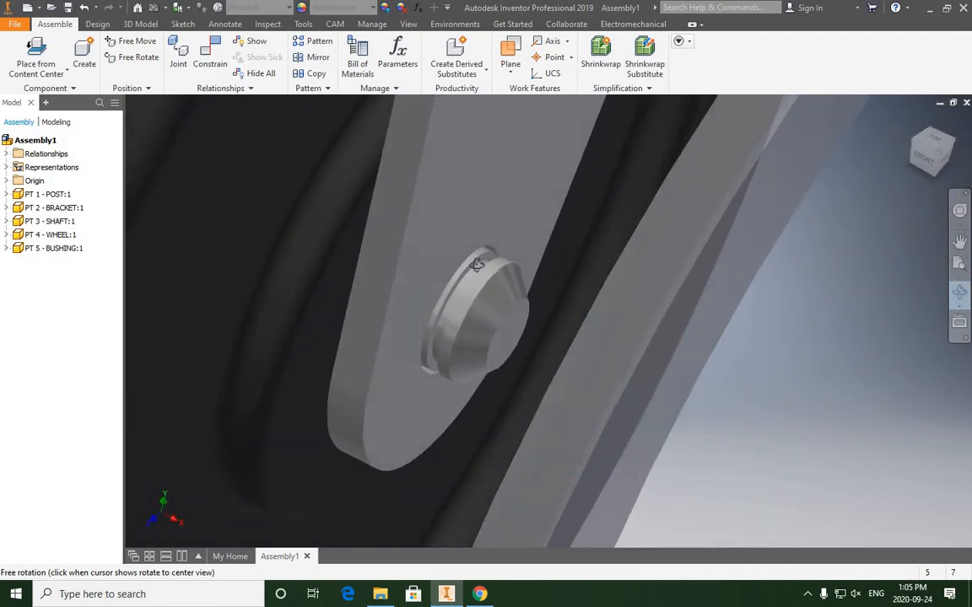
{"action": "scroll", "coordinate": [475, 267], "scroll_direction": "down", "scroll_amount": 4}
{"action": "right_click", "coordinate": [581, 167]}
{"action": "key", "text": "Escape"}
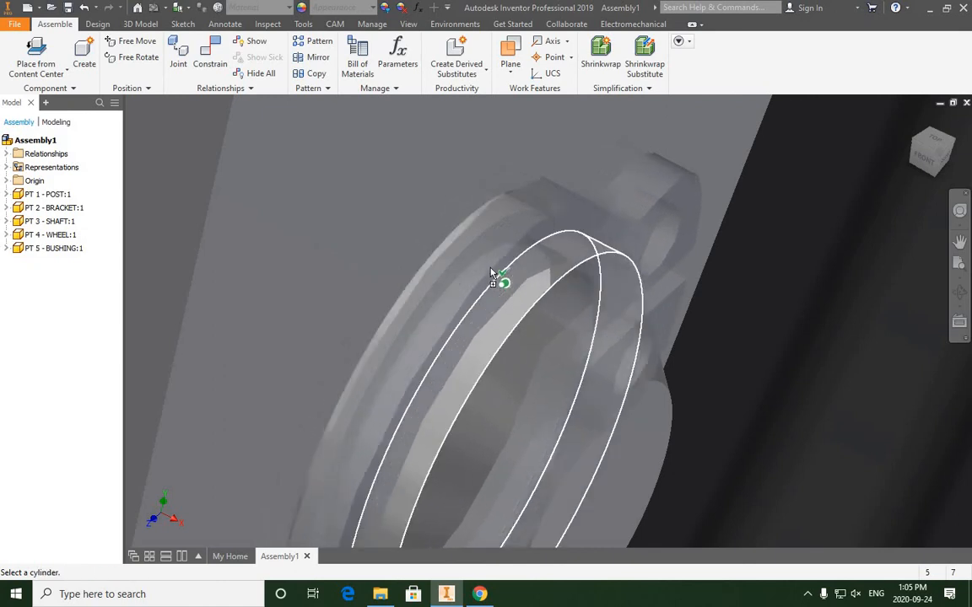
{"action": "left_click", "coordinate": [480, 276]}
Step: Seat the circlip against the groove's outer side wall and place it with a 7 mm shaft diameter and 6.7 mm groove diameter
{"action": "scroll", "coordinate": [481, 277], "scroll_direction": "up", "scroll_amount": 4}
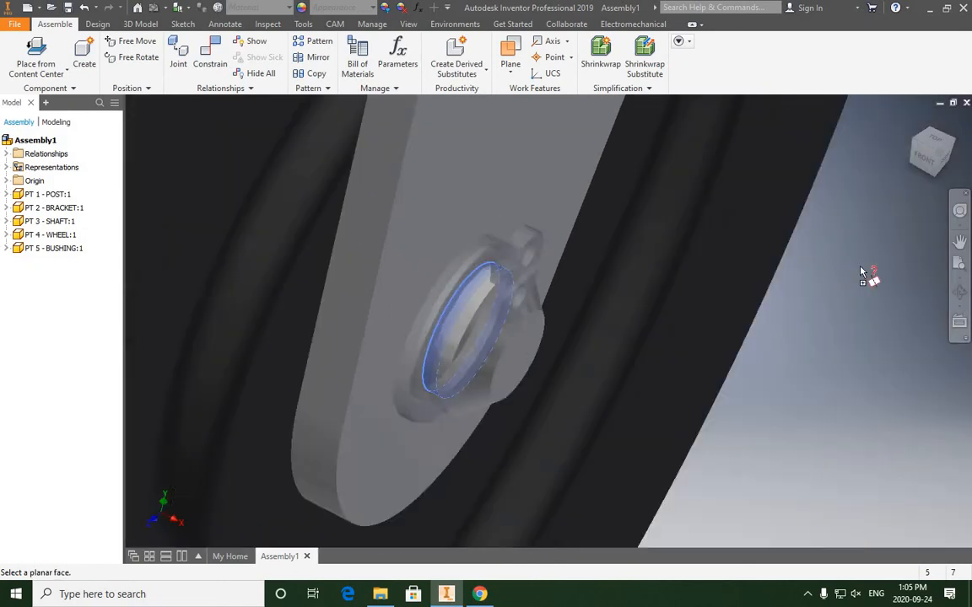
{"action": "left_click", "coordinate": [959, 292]}
{"action": "left_click_drag", "start_coordinate": [563, 295], "coordinate": [642, 332]}
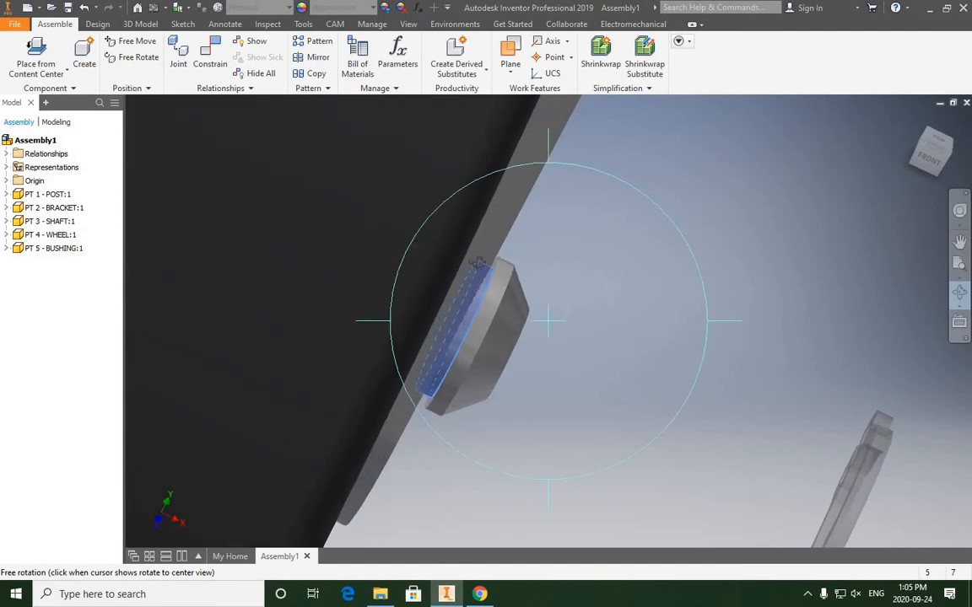
{"action": "scroll", "coordinate": [477, 262], "scroll_direction": "down", "scroll_amount": 4}
{"action": "right_click", "coordinate": [631, 226]}
{"action": "left_click", "coordinate": [679, 206]}
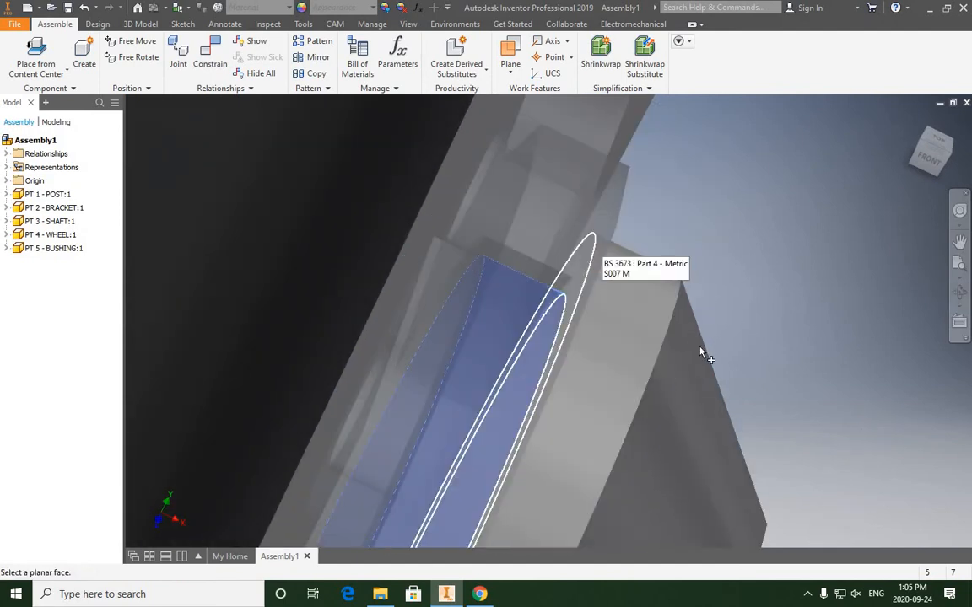
{"action": "left_click", "coordinate": [579, 266]}
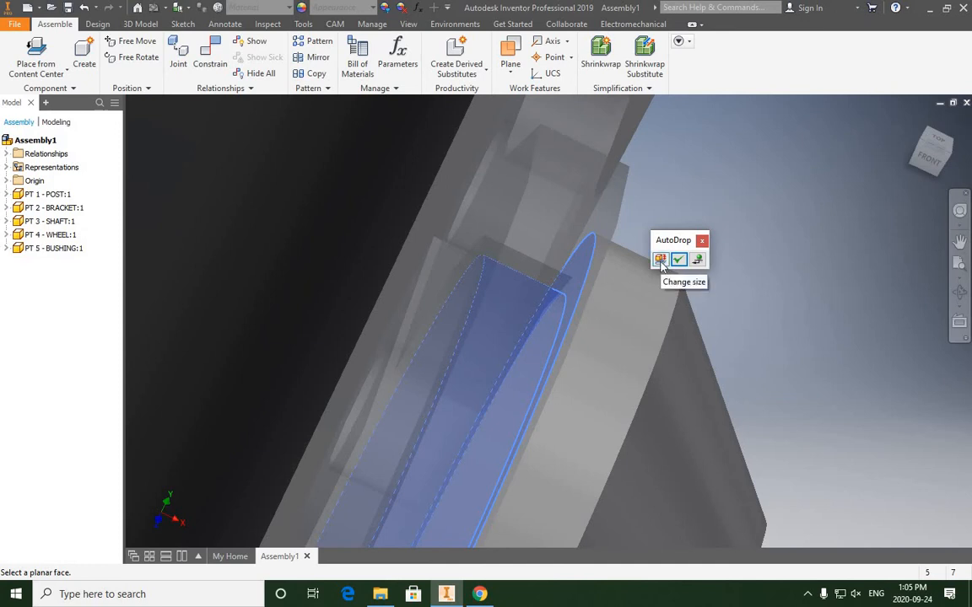
{"action": "left_click", "coordinate": [660, 261]}
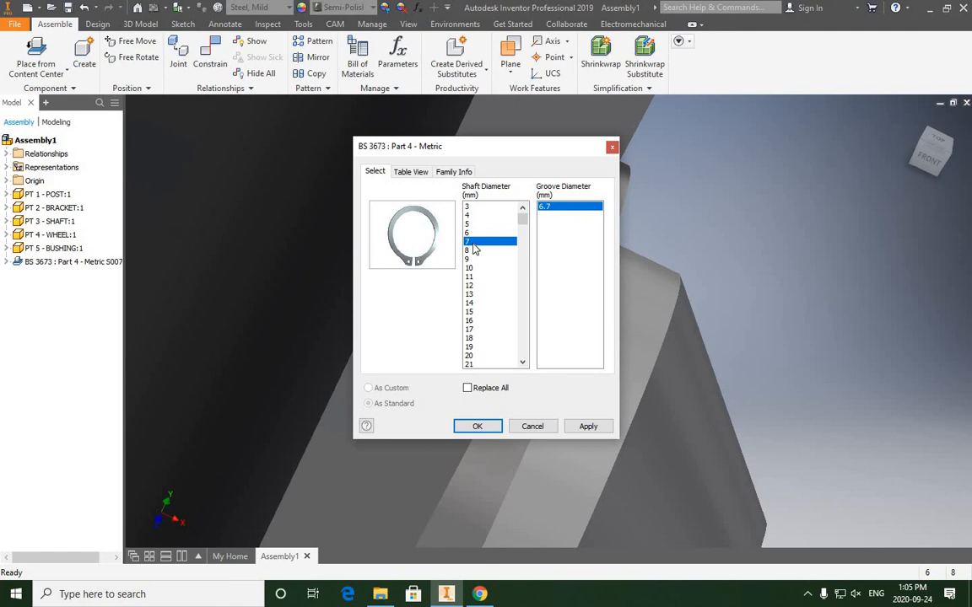
{"action": "left_click", "coordinate": [478, 426]}
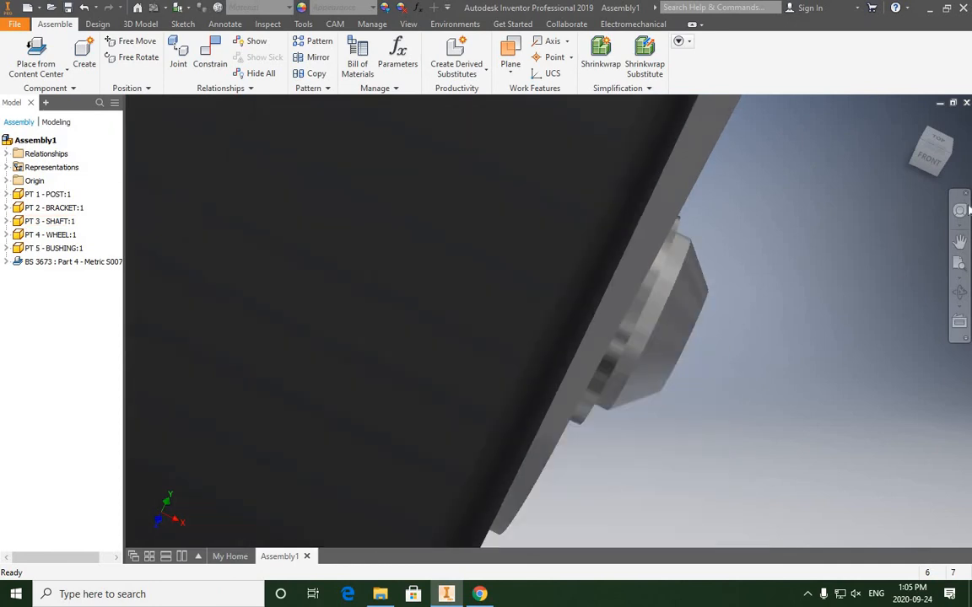
Step: Inspect the placed circlip on the shaft end from the front and right views, checking its fit in the groove
{"action": "left_click", "coordinate": [932, 152]}
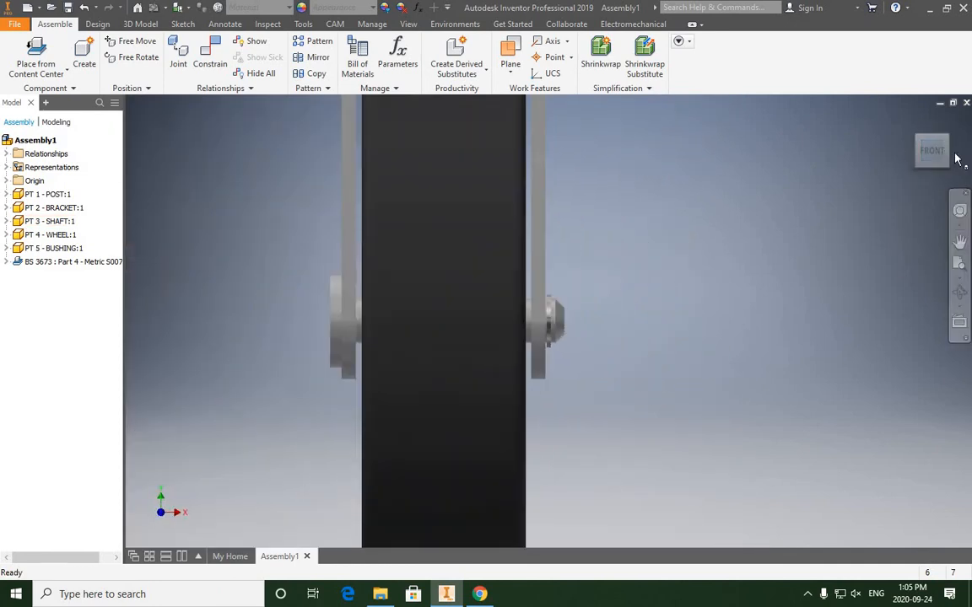
{"action": "left_click", "coordinate": [957, 153]}
{"action": "scroll", "coordinate": [603, 311], "scroll_direction": "up", "scroll_amount": 5}
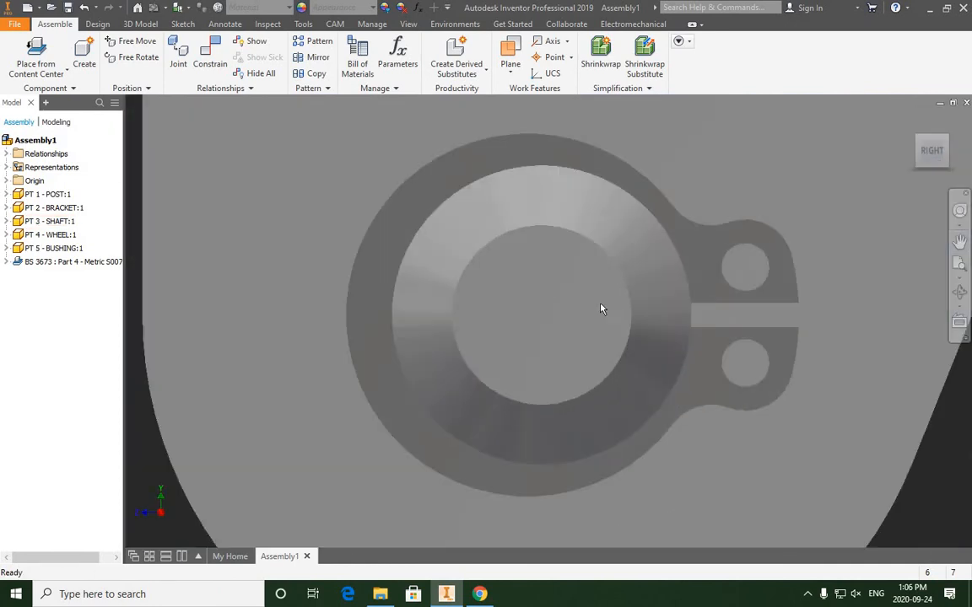
{"action": "scroll", "coordinate": [510, 282], "scroll_direction": "down", "scroll_amount": 6}
{"action": "scroll", "coordinate": [510, 279], "scroll_direction": "up", "scroll_amount": 1}
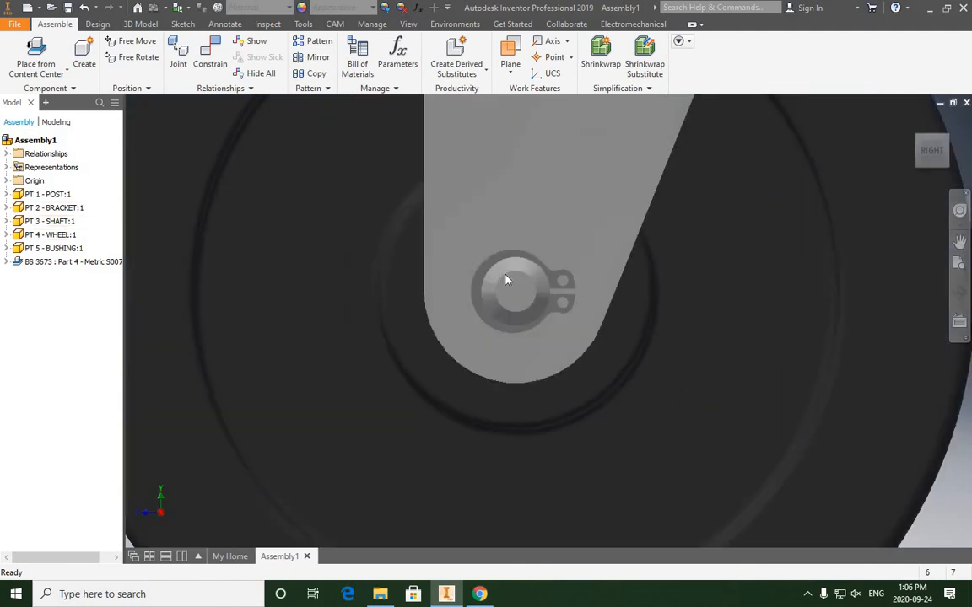
{"action": "scroll", "coordinate": [508, 280], "scroll_direction": "up", "scroll_amount": 2}
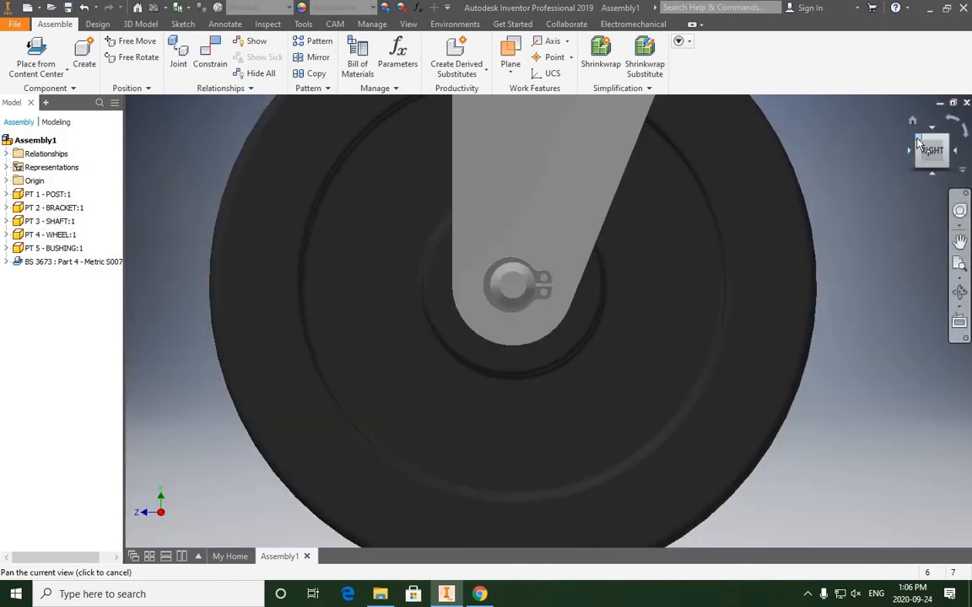
{"action": "left_click", "coordinate": [919, 145]}
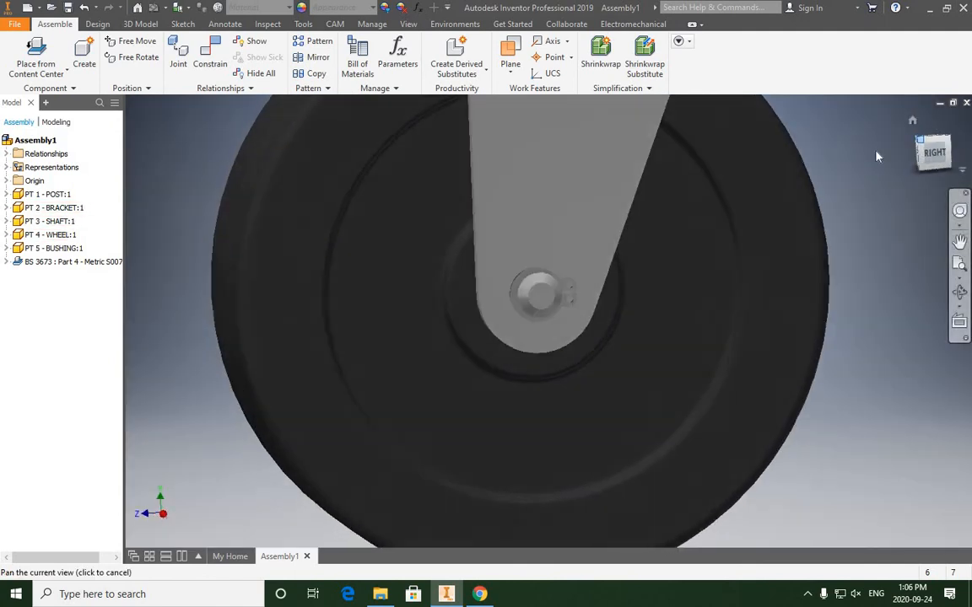
Step: Examine the circlip's seating in the shaft groove and its gap to the bracket in a front close-up, ending on an isometric view
{"action": "scroll", "coordinate": [873, 306], "scroll_direction": "up", "scroll_amount": 5}
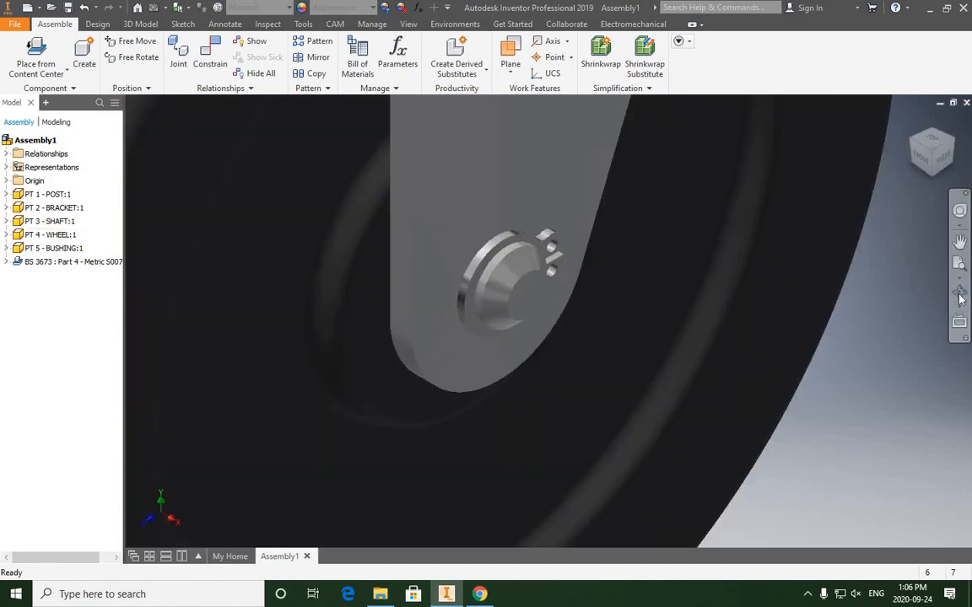
{"action": "left_click", "coordinate": [959, 292]}
{"action": "left_click_drag", "start_coordinate": [503, 254], "coordinate": [572, 272]}
{"action": "scroll", "coordinate": [572, 274], "scroll_direction": "up", "scroll_amount": 4}
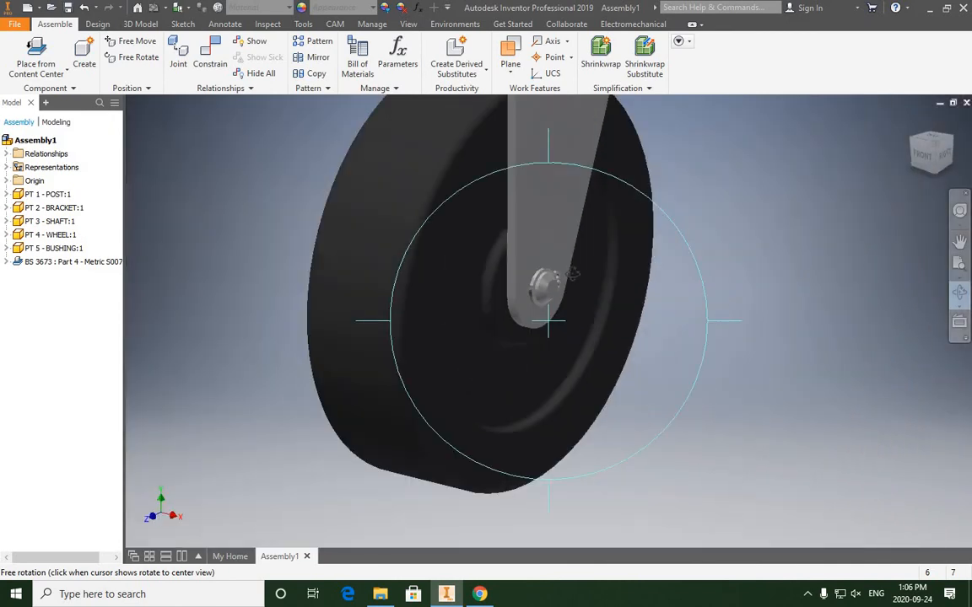
{"action": "scroll", "coordinate": [572, 274], "scroll_direction": "up", "scroll_amount": 1}
{"action": "left_click", "coordinate": [922, 155]}
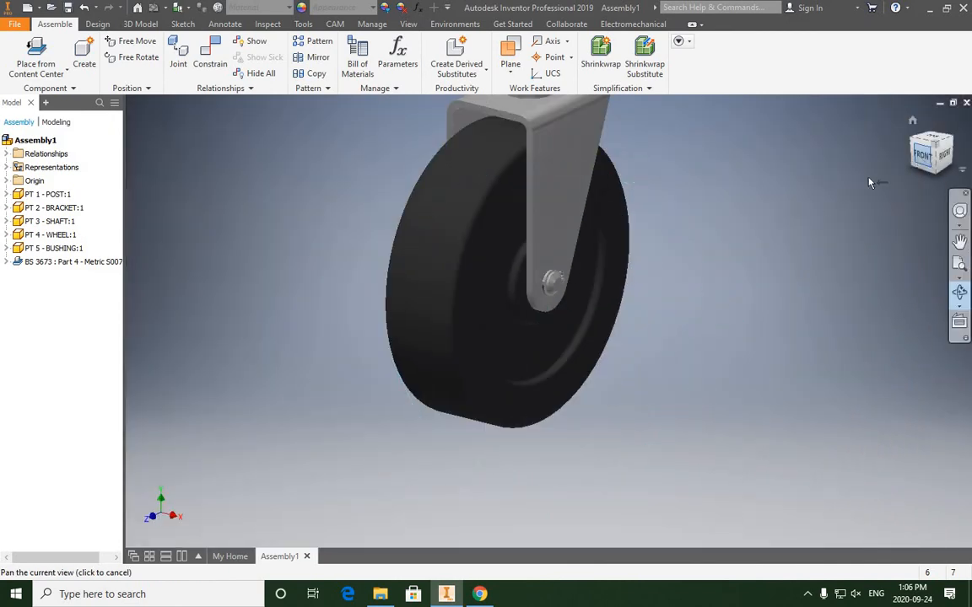
{"action": "scroll", "coordinate": [569, 319], "scroll_direction": "down", "scroll_amount": 2}
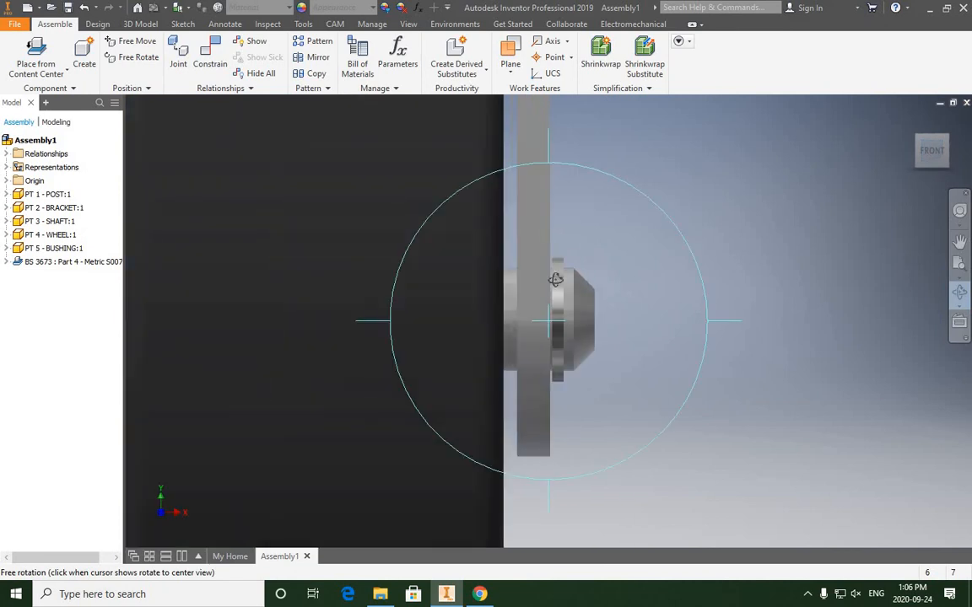
{"action": "scroll", "coordinate": [564, 290], "scroll_direction": "down", "scroll_amount": 3}
{"action": "scroll", "coordinate": [558, 258], "scroll_direction": "up", "scroll_amount": 2}
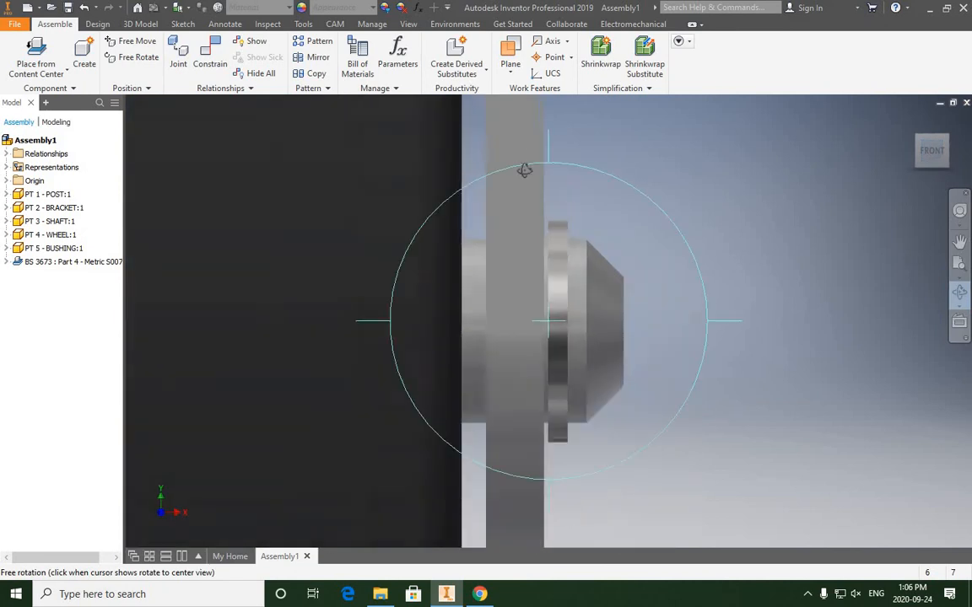
{"action": "scroll", "coordinate": [524, 170], "scroll_direction": "down", "scroll_amount": 3}
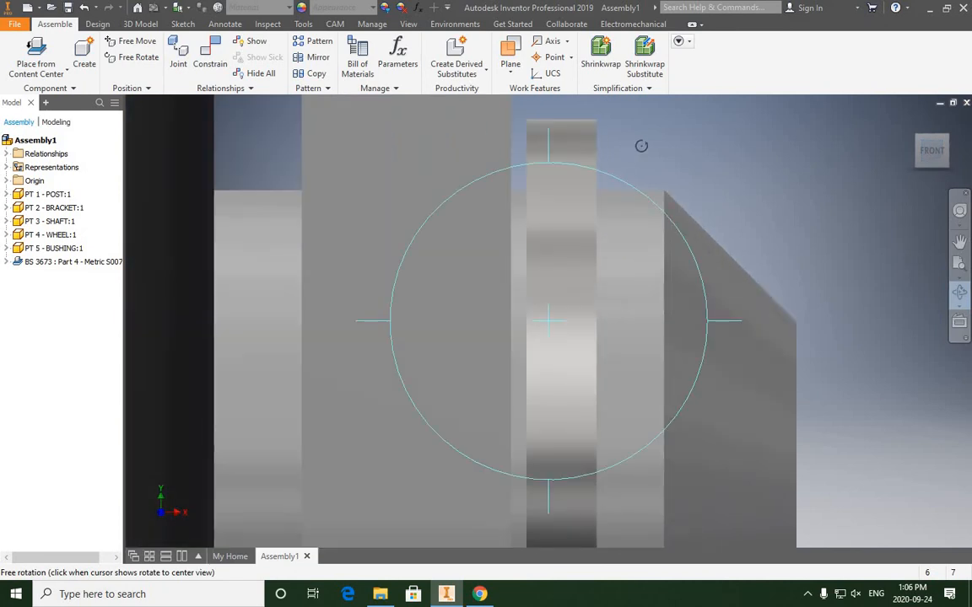
{"action": "right_click", "coordinate": [670, 146]}
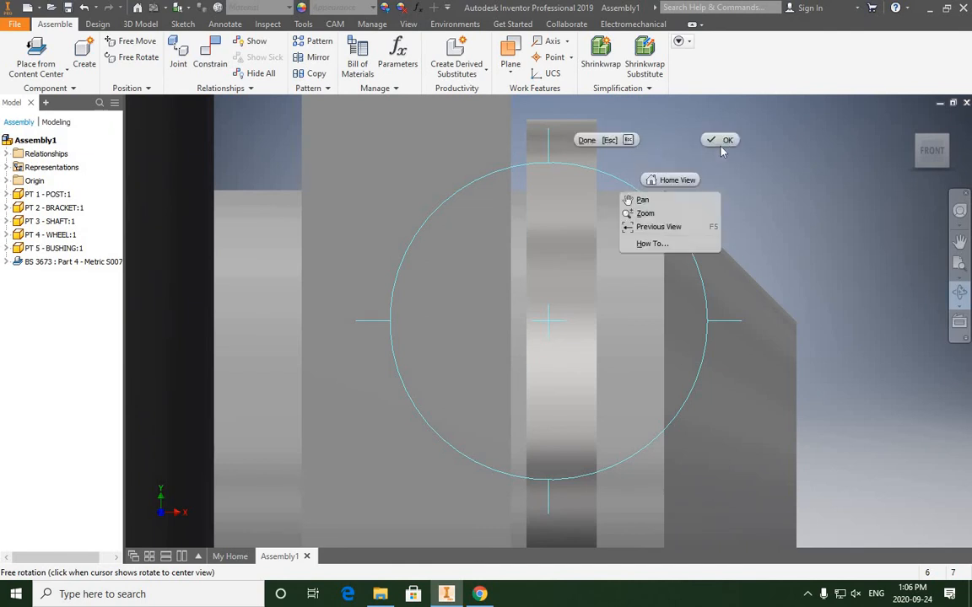
{"action": "left_click", "coordinate": [670, 227]}
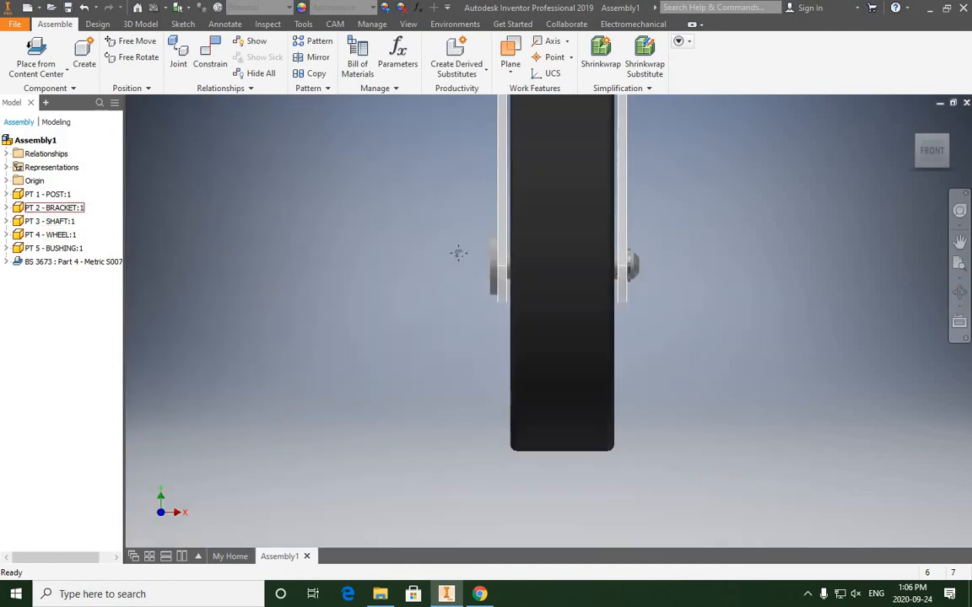
{"action": "left_click", "coordinate": [947, 135]}
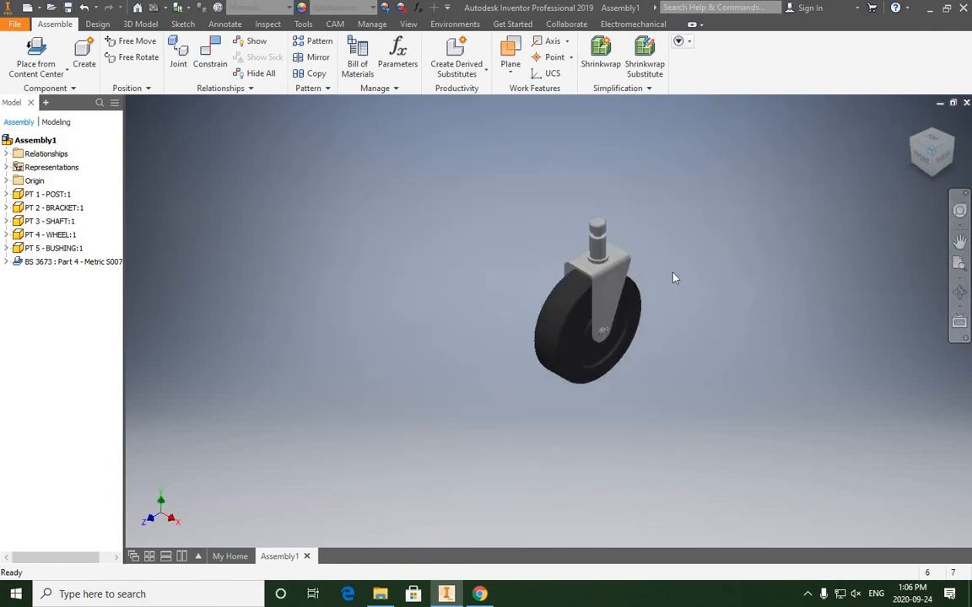
Step: Save the assembly as CASTER.iam in the Caster 3D Models folder on the Desktop
{"action": "left_click", "coordinate": [16, 25]}
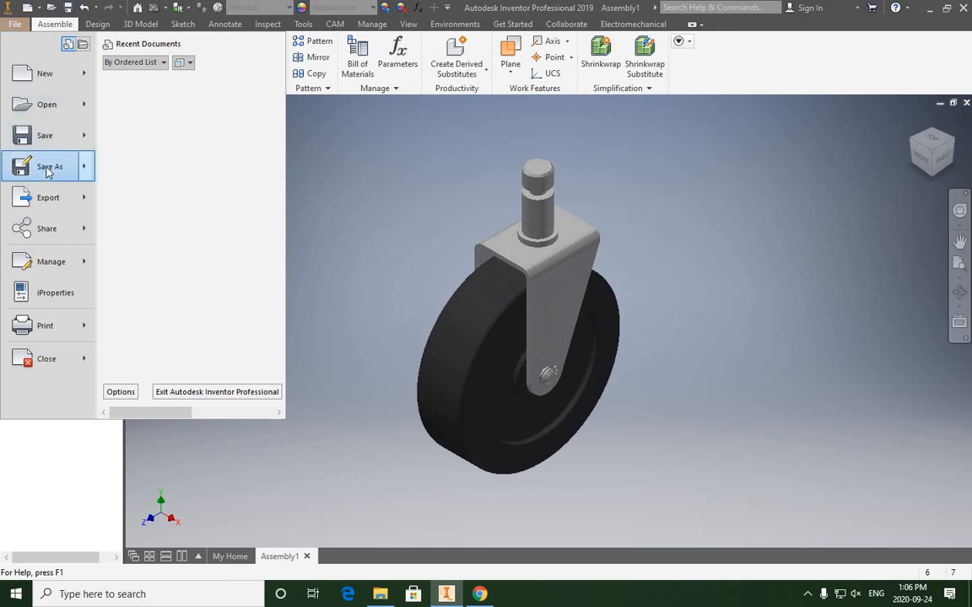
{"action": "left_click", "coordinate": [48, 168]}
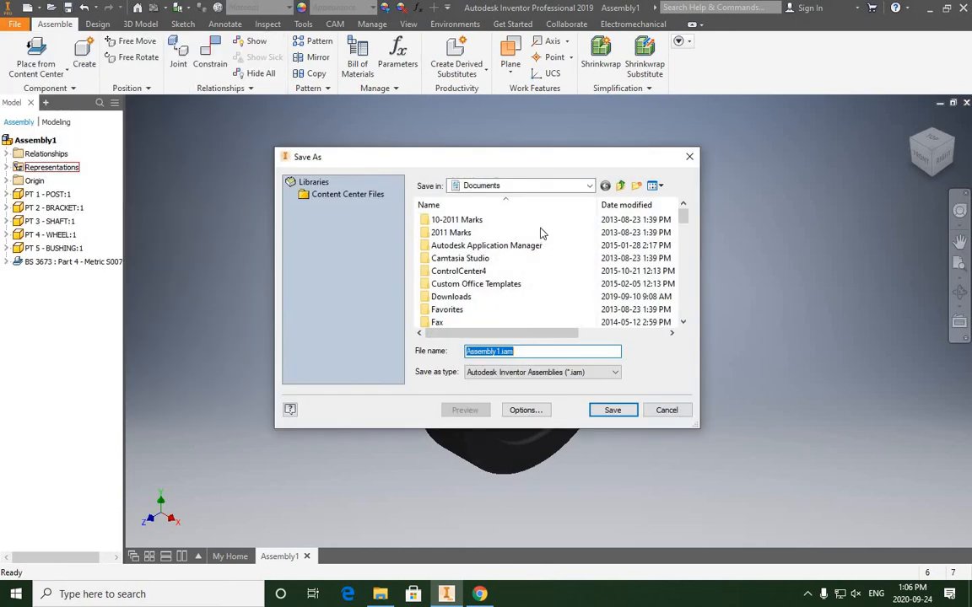
{"action": "scroll", "coordinate": [542, 291], "scroll_direction": "down", "scroll_amount": 10}
{"action": "scroll", "coordinate": [540, 288], "scroll_direction": "down", "scroll_amount": 3}
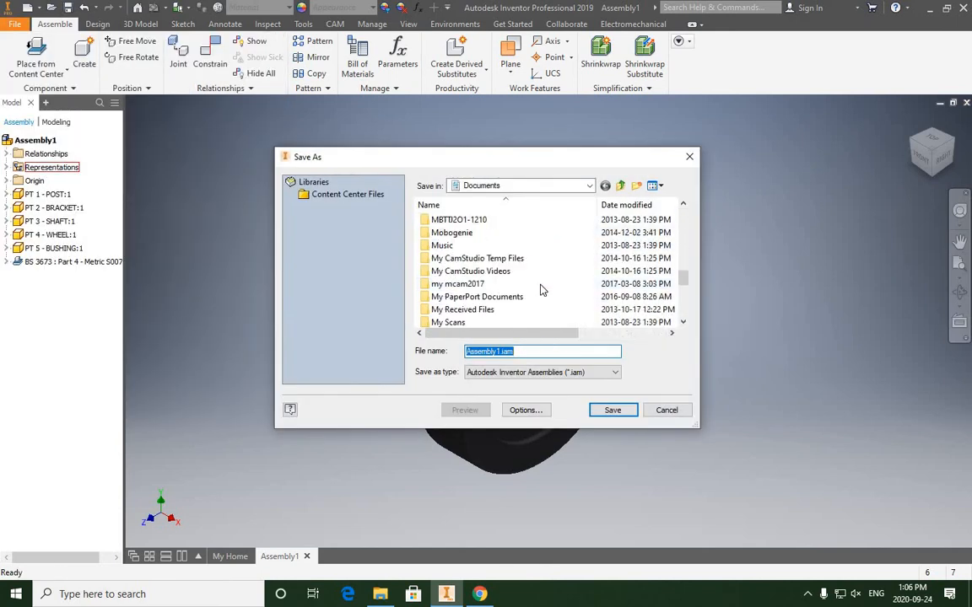
{"action": "left_click", "coordinate": [567, 189]}
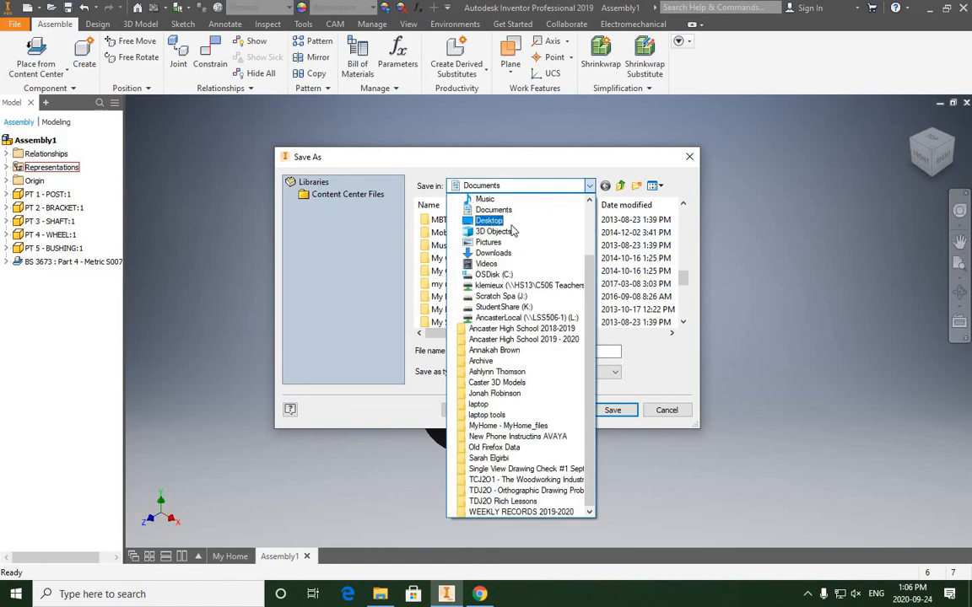
{"action": "left_click", "coordinate": [489, 219]}
{"action": "scroll", "coordinate": [496, 273], "scroll_direction": "down", "scroll_amount": 1}
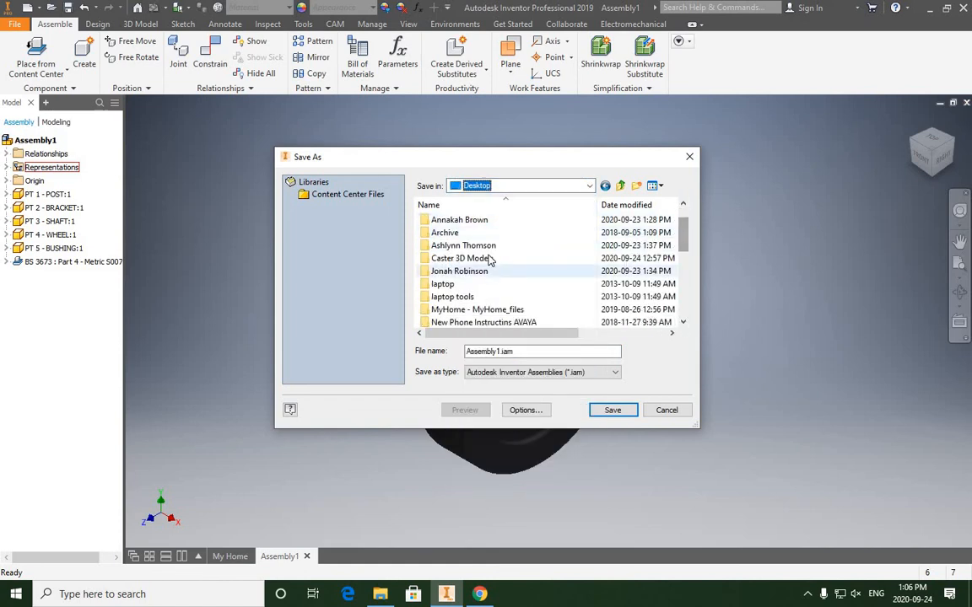
{"action": "double_click", "coordinate": [496, 258]}
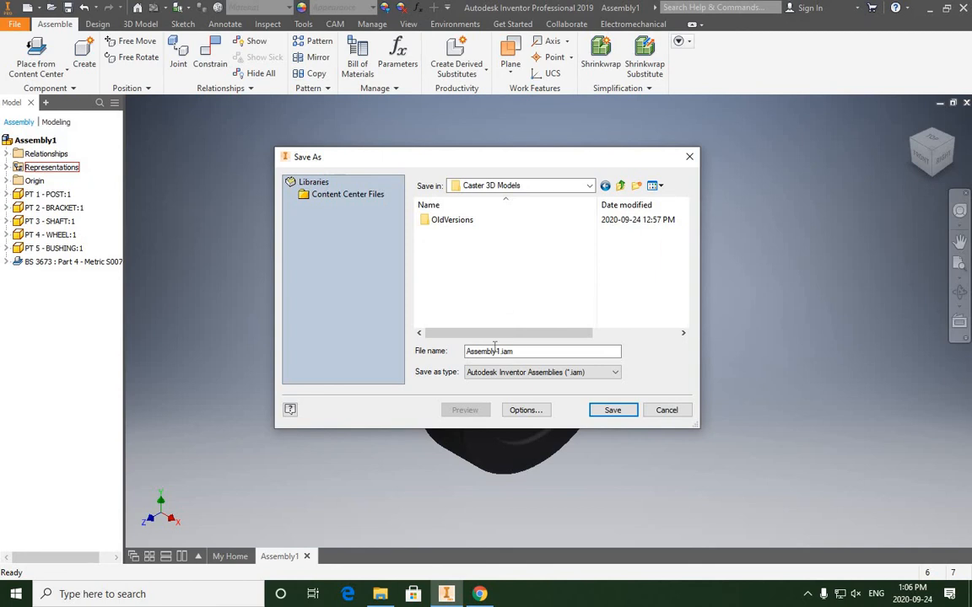
{"action": "left_click_drag", "start_coordinate": [501, 351], "coordinate": [454, 359]}
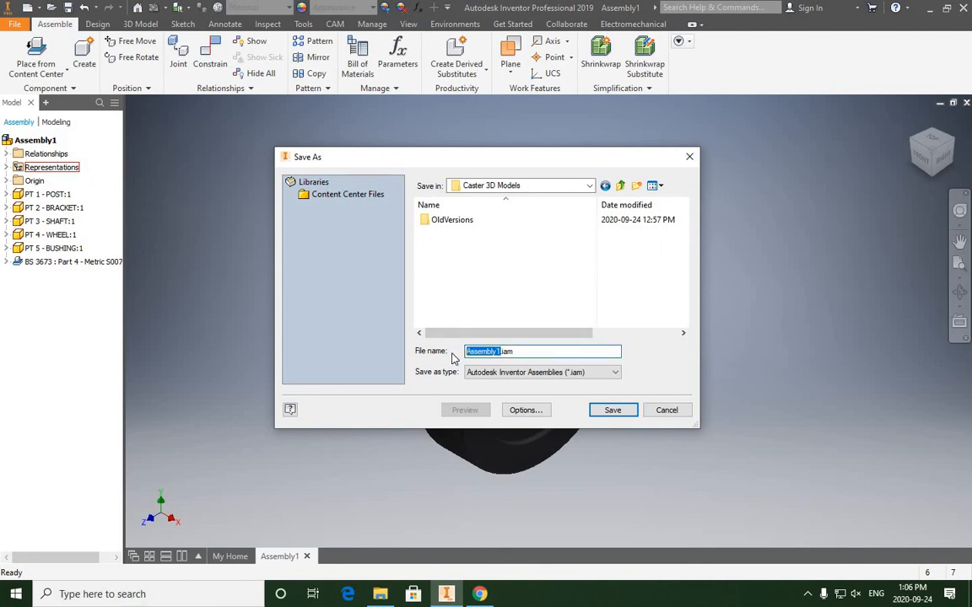
{"action": "type", "text": "CASTER"}
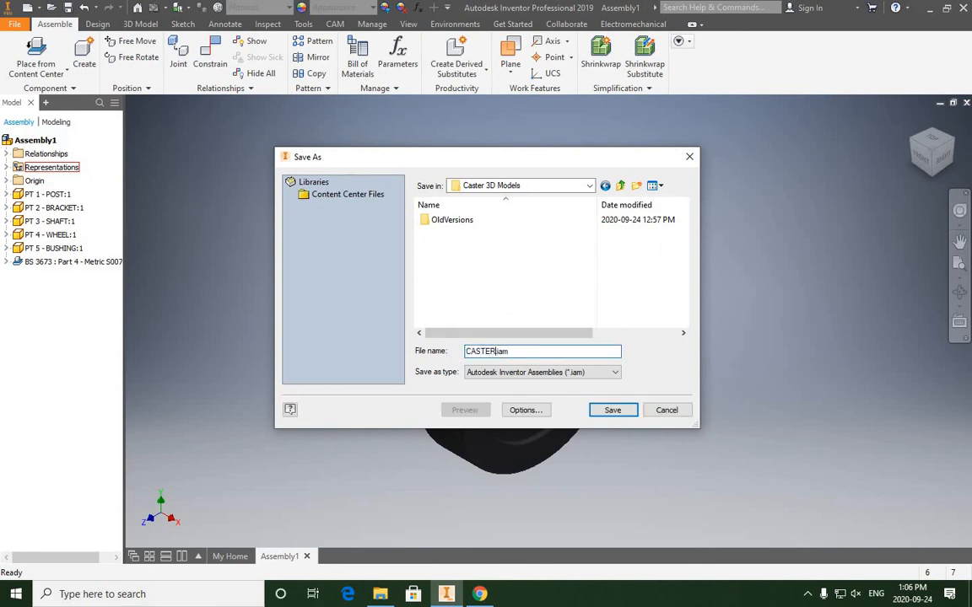
{"action": "left_click", "coordinate": [613, 411]}
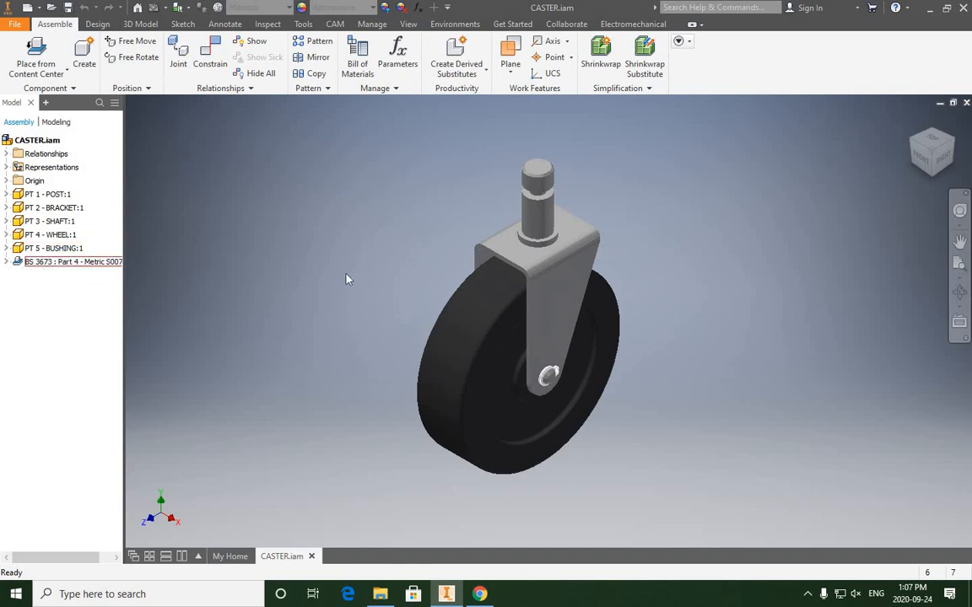
{"action": "scroll", "coordinate": [340, 251], "scroll_direction": "down", "scroll_amount": 3}
{"action": "scroll", "coordinate": [340, 251], "scroll_direction": "up", "scroll_amount": 2}
{"action": "middle_click_drag", "start_coordinate": [360, 285], "coordinate": [360, 288]}
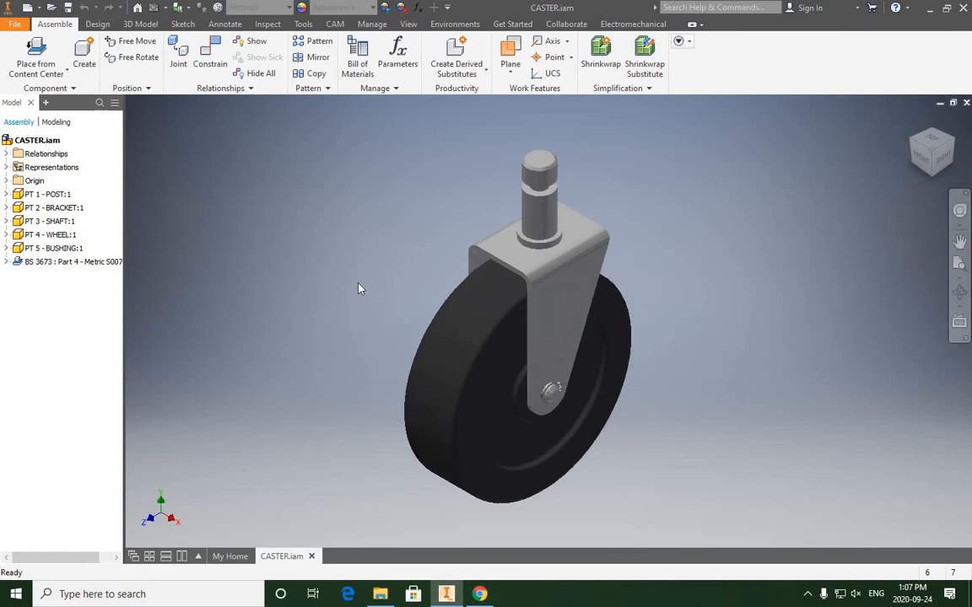